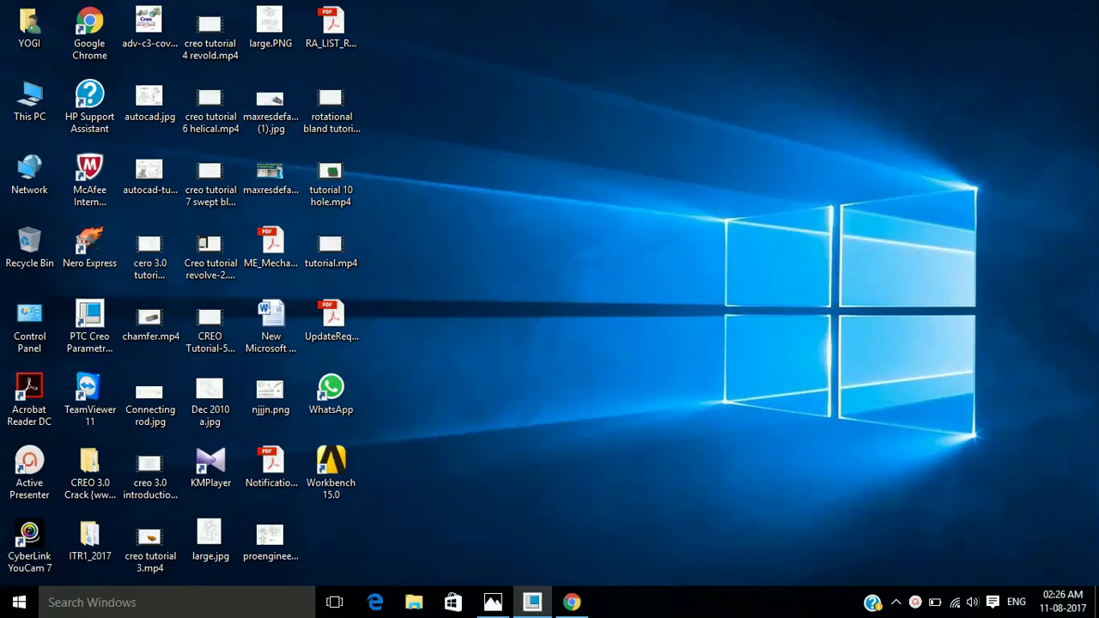
# Switch to Creo Parametric and create a new part from the mmns_part_solid template instead of the default template.
pyautogui.click(532, 602)
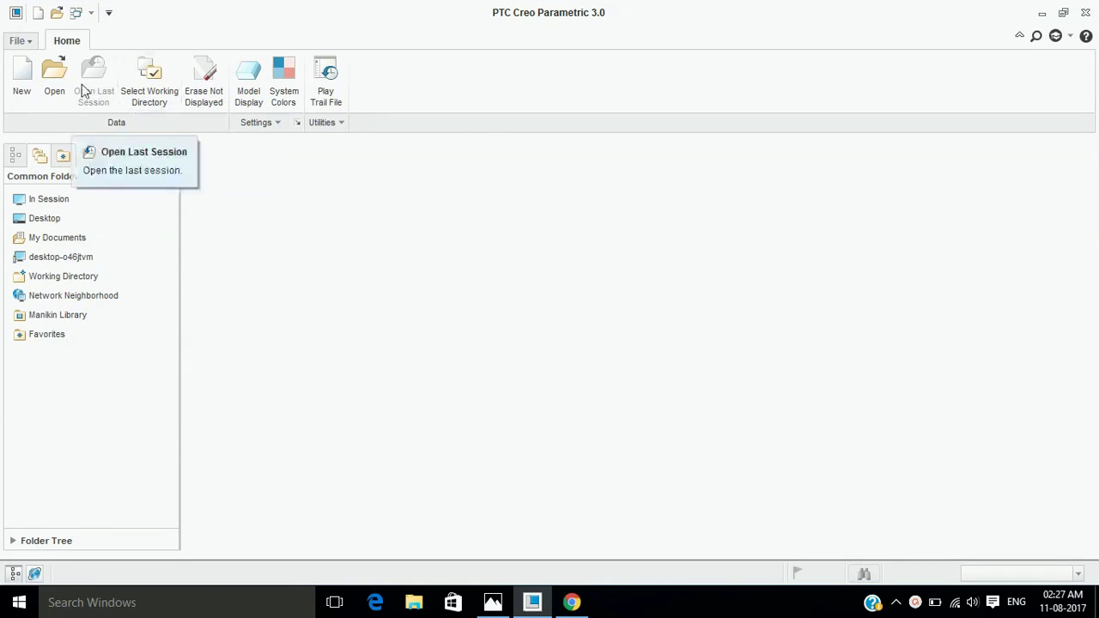
pyautogui.click(21, 76)
pyautogui.click(474, 435)
pyautogui.click(628, 472)
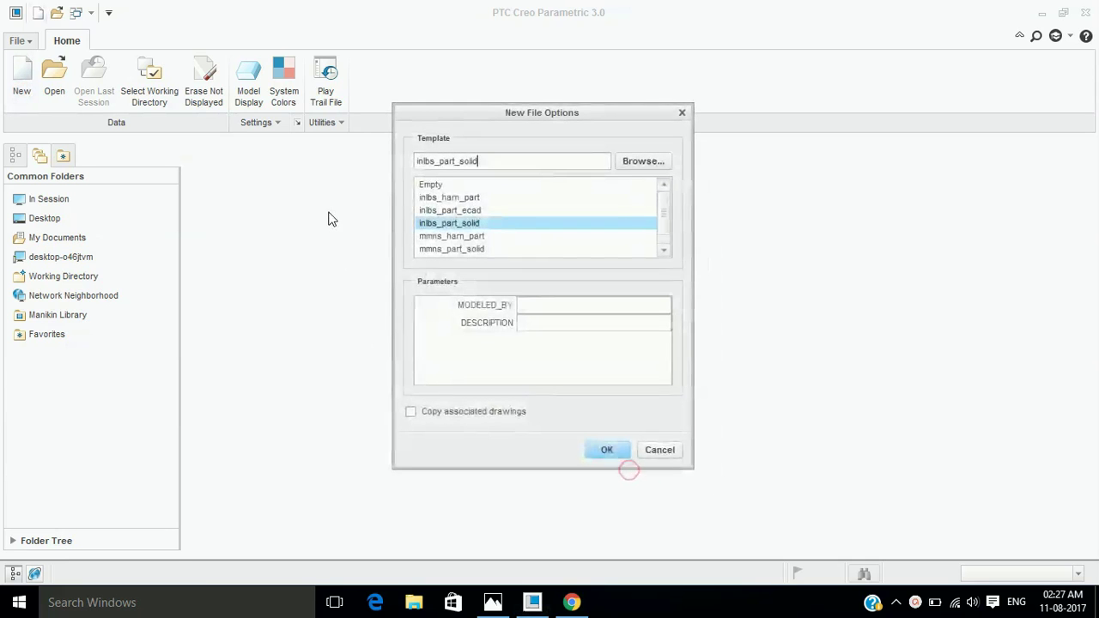
pyautogui.click(474, 251)
pyautogui.click(622, 454)
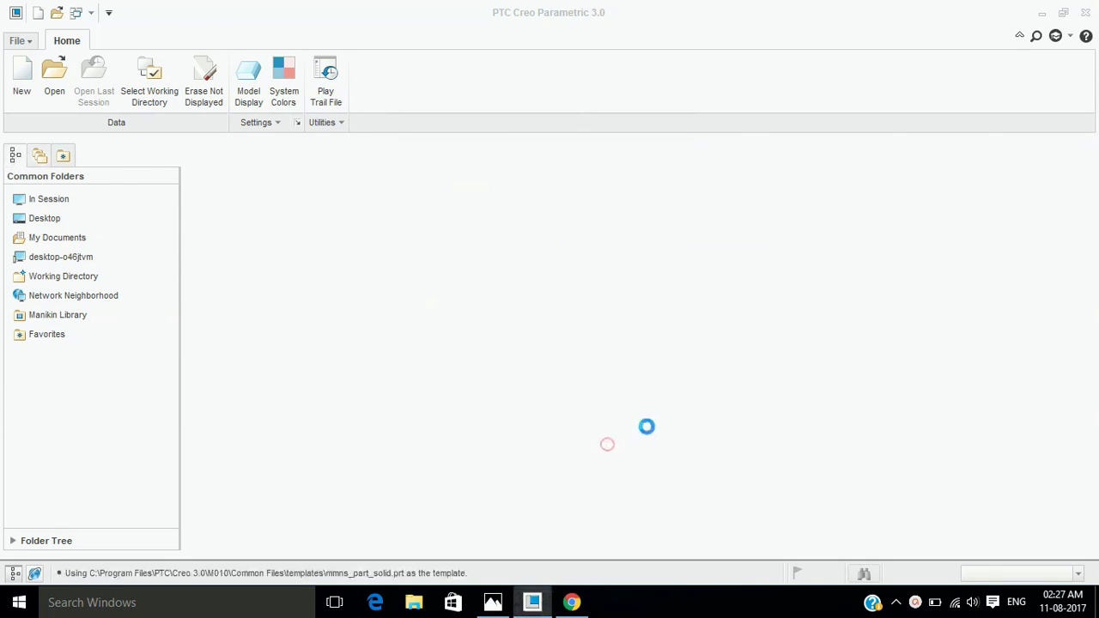
# Start an extrusion on the FRONT plane and sketch a rectangle about 415 by 144 mm around the origin.
pyautogui.click(58, 252)
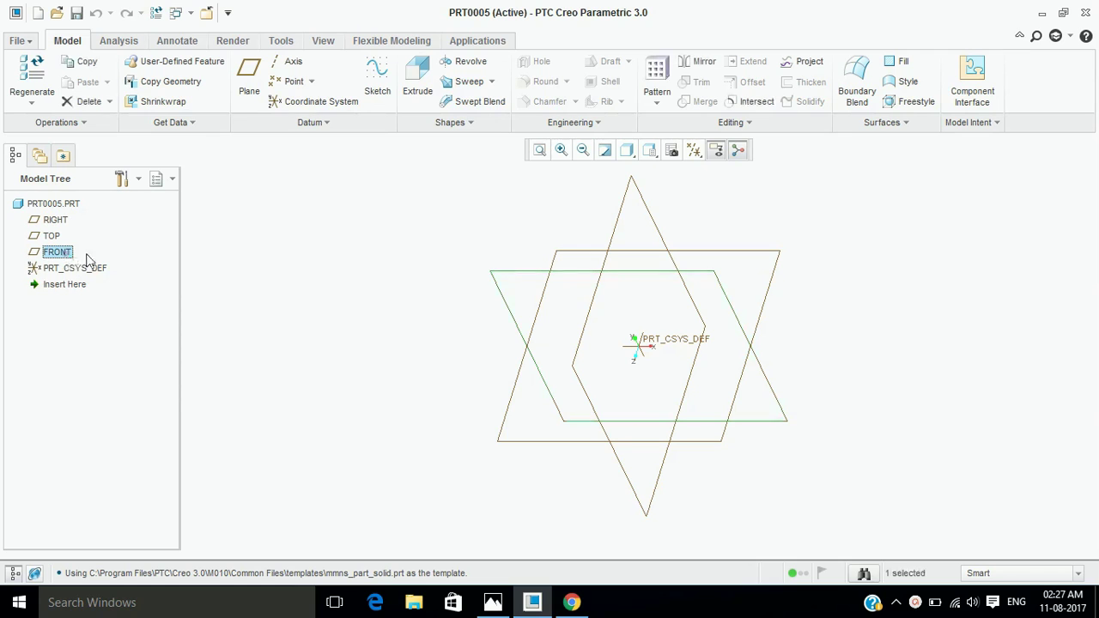
pyautogui.click(409, 69)
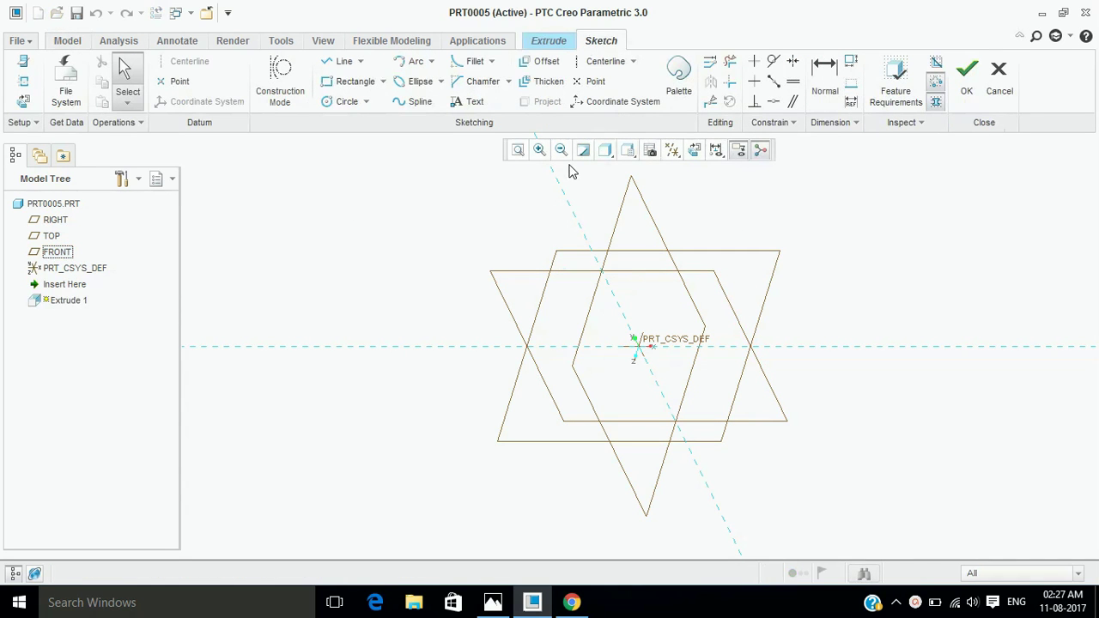
pyautogui.click(694, 150)
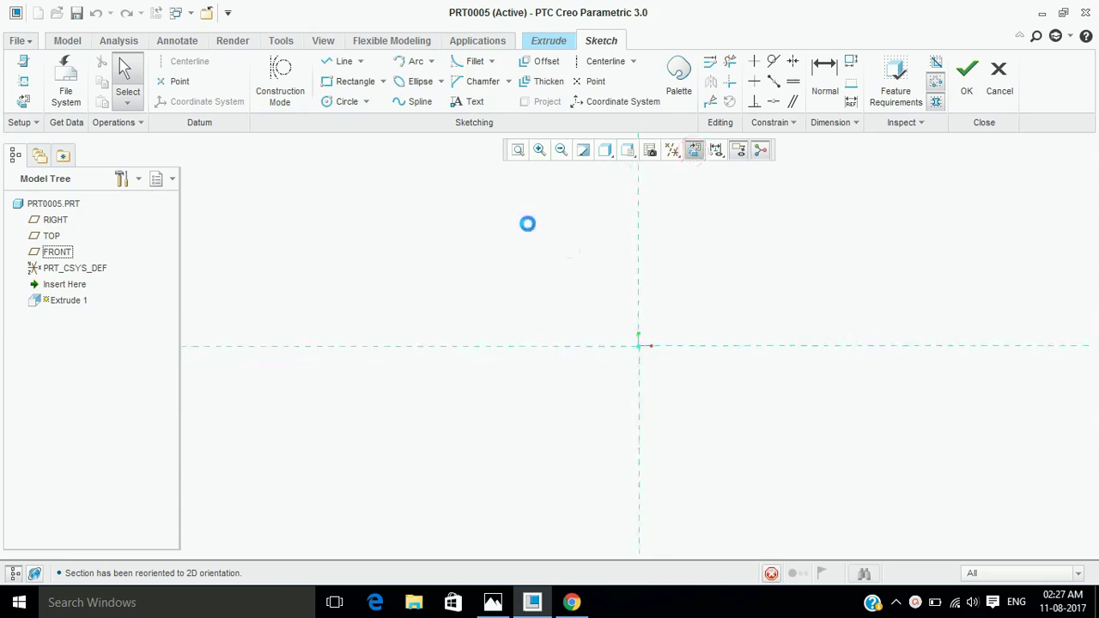
pyautogui.click(348, 82)
pyautogui.click(504, 294)
pyautogui.click(783, 391)
pyautogui.middleClick(967, 210)
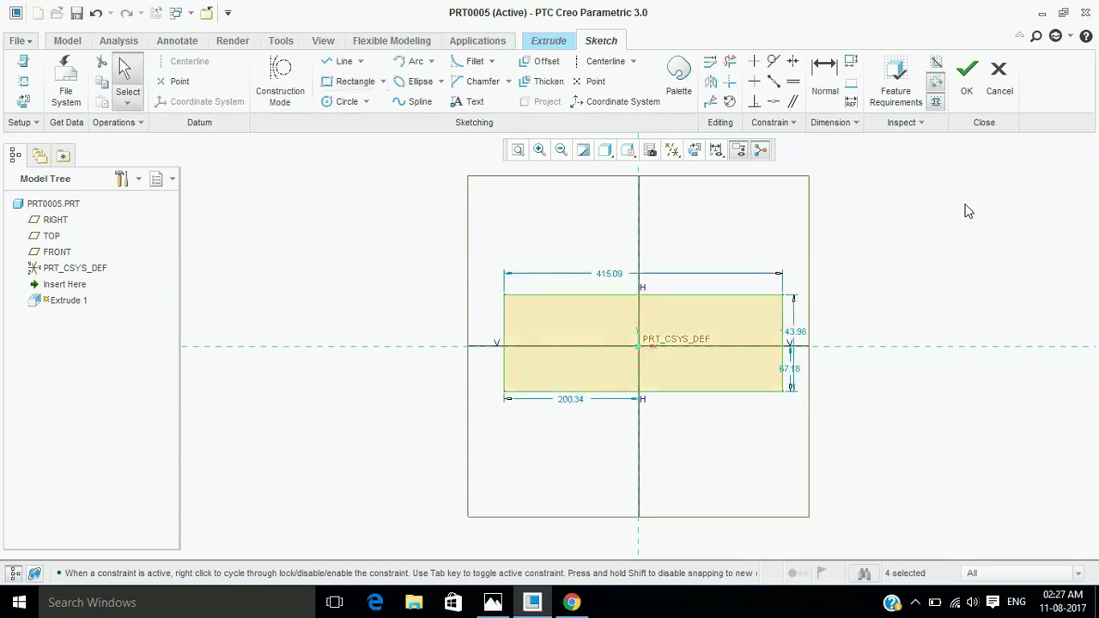
# Set the rectangle's width to 400 mm and its height to 100 mm.
pyautogui.doubleClick(608, 274)
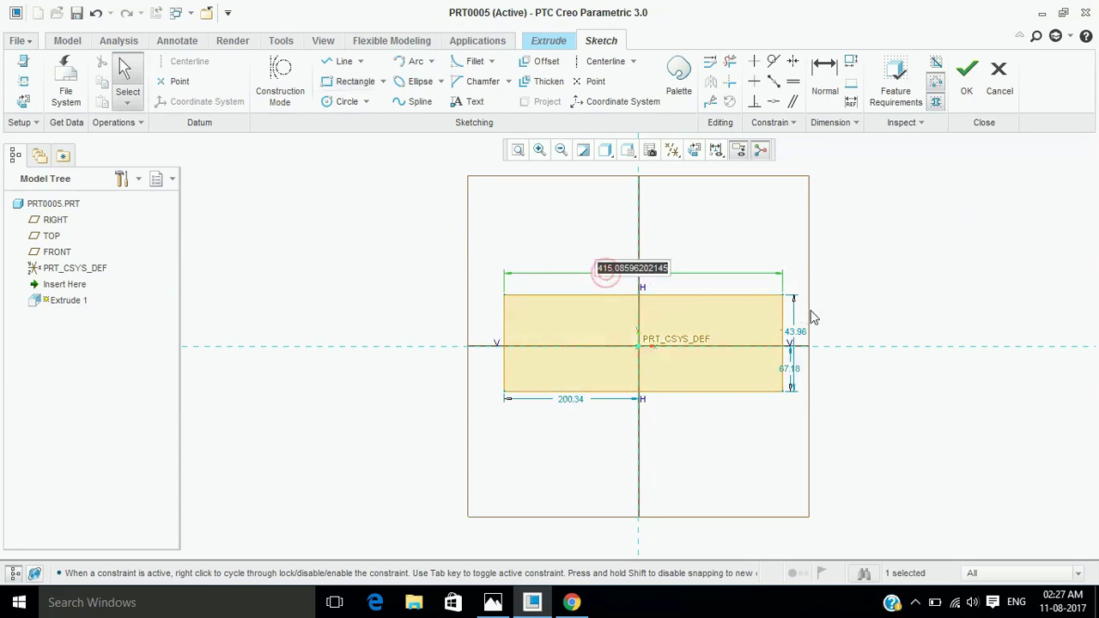
pyautogui.write('400')
pyautogui.press('Return')
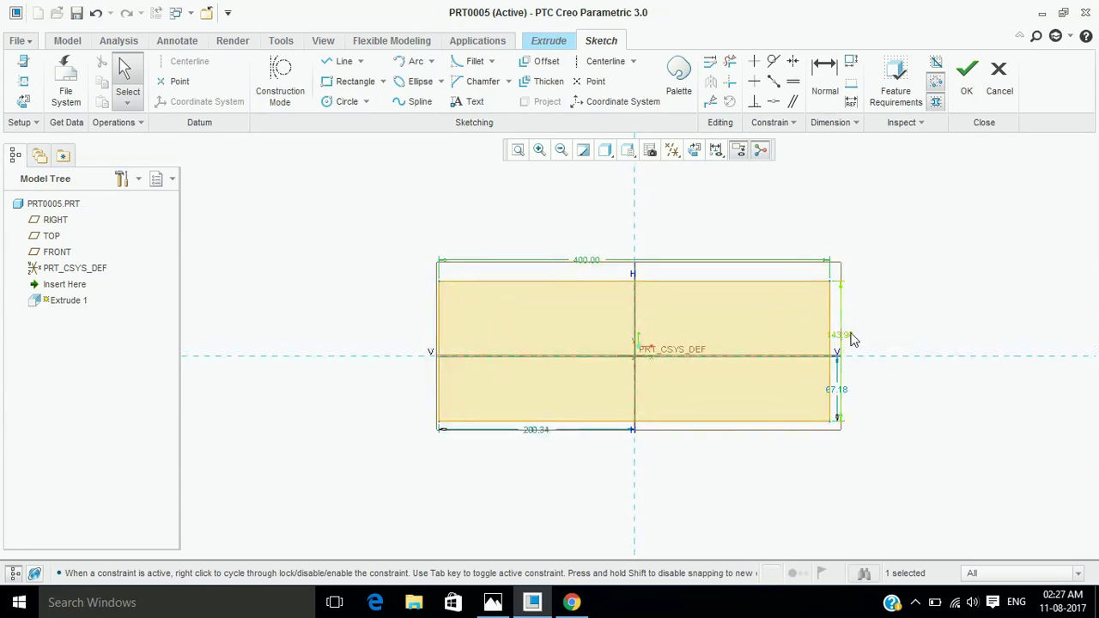
pyautogui.doubleClick(852, 338)
pyautogui.write('100')
pyautogui.press('Return')
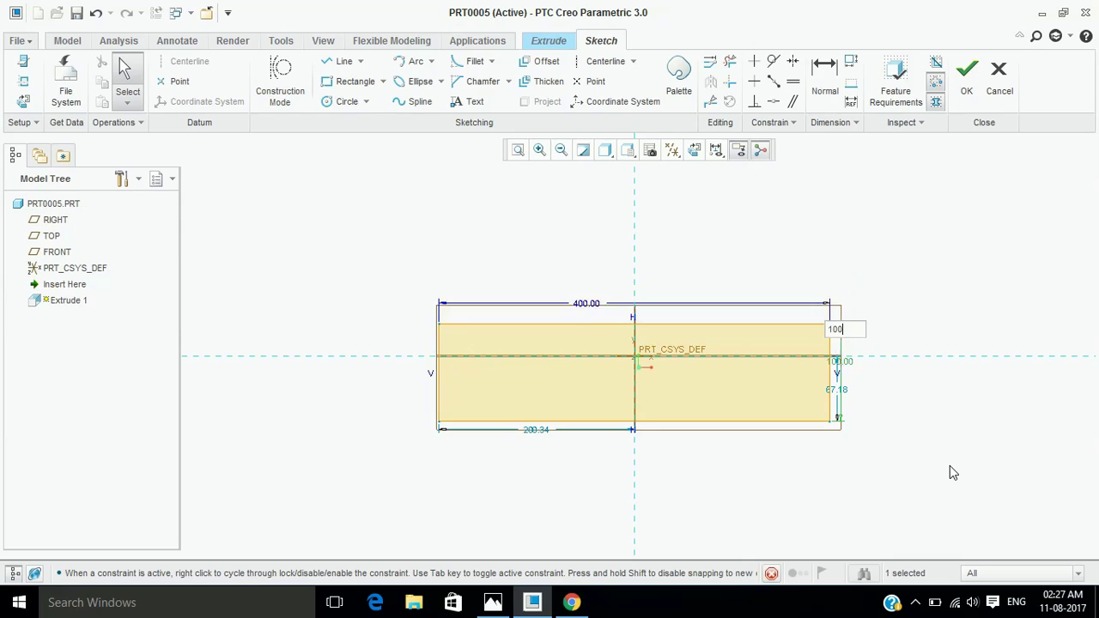
# Center the rectangle on the origin by setting its lower edge 50 mm and its left edge 200 mm from the reference axes.
pyautogui.doubleClick(840, 370)
pyautogui.write('50')
pyautogui.press('Return')
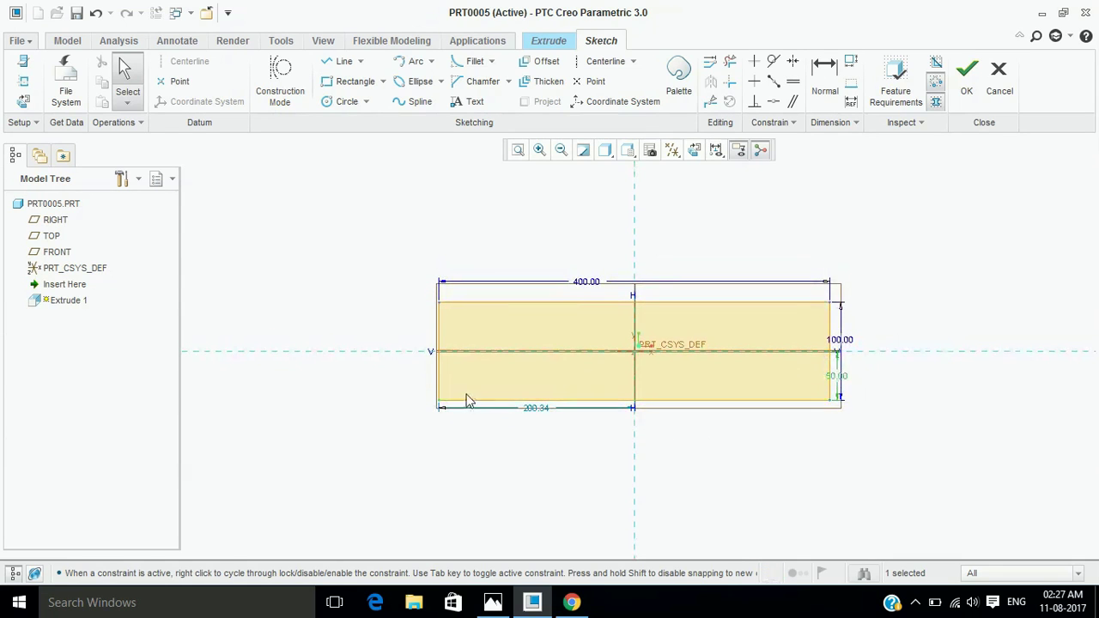
pyautogui.doubleClick(531, 409)
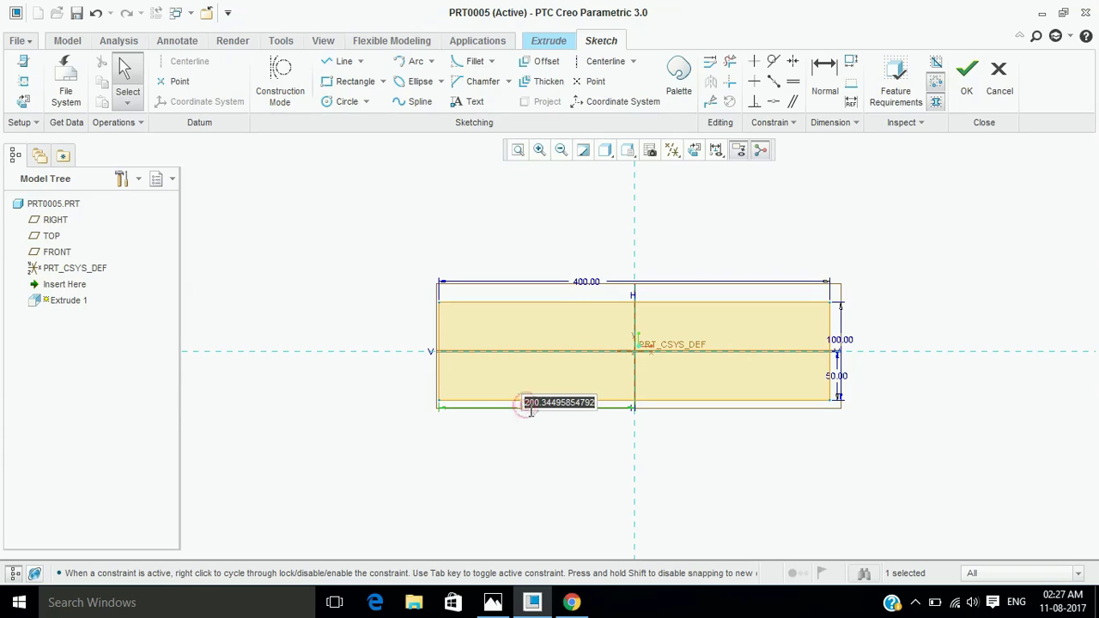
pyautogui.write('200')
pyautogui.press('Return')
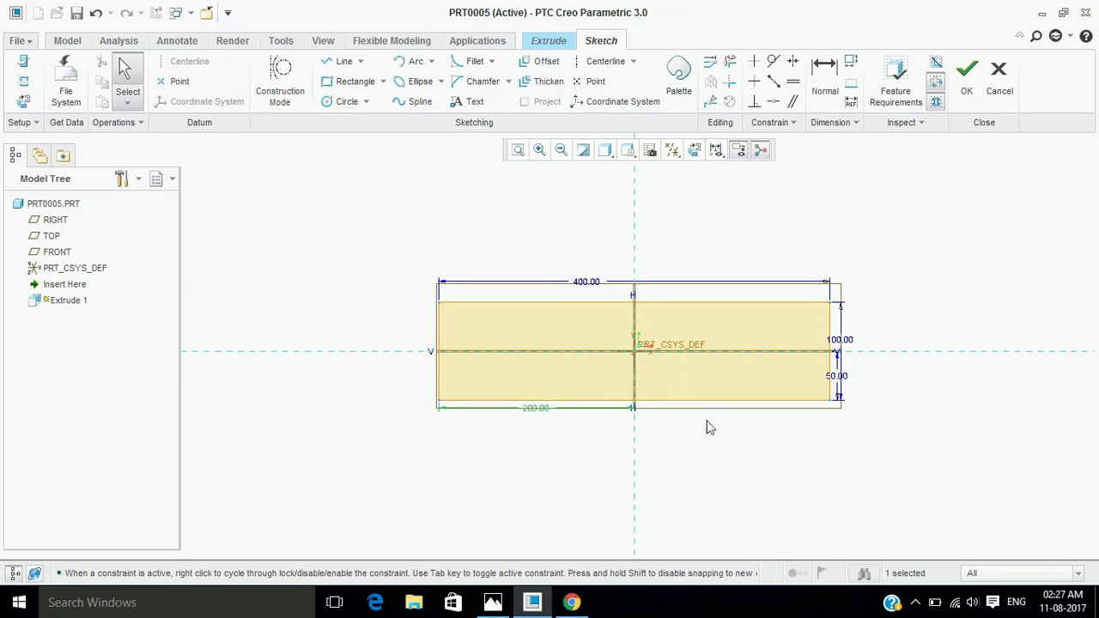
pyautogui.click(718, 441)
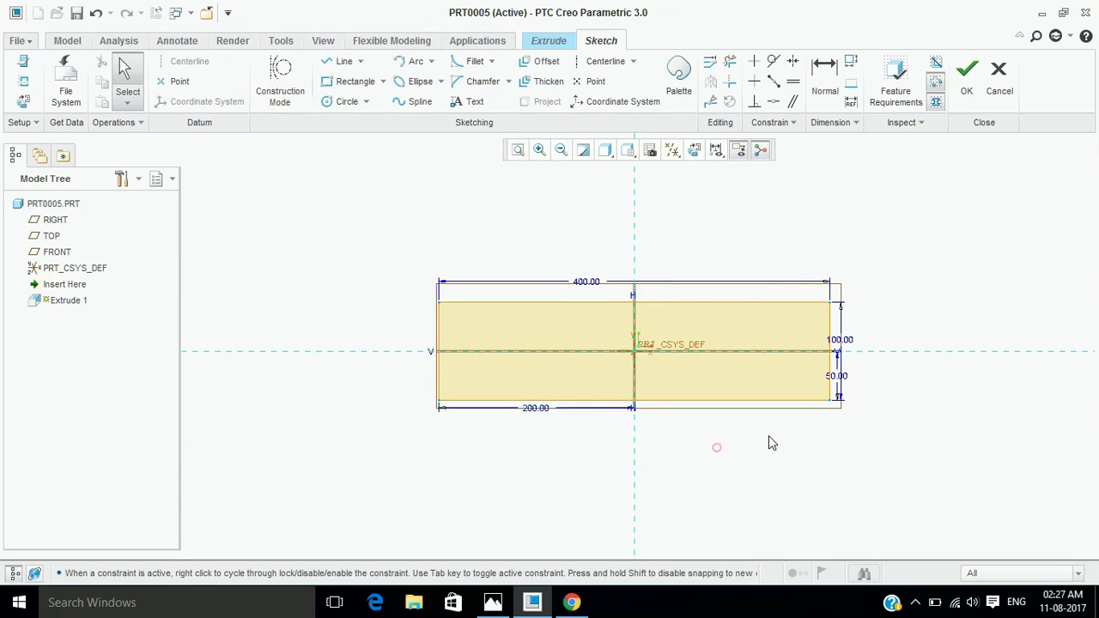
pyautogui.click(932, 279)
# Finish the sketch and extrude the rectangle to a depth of 4 mm to form the plate.
pyautogui.click(956, 93)
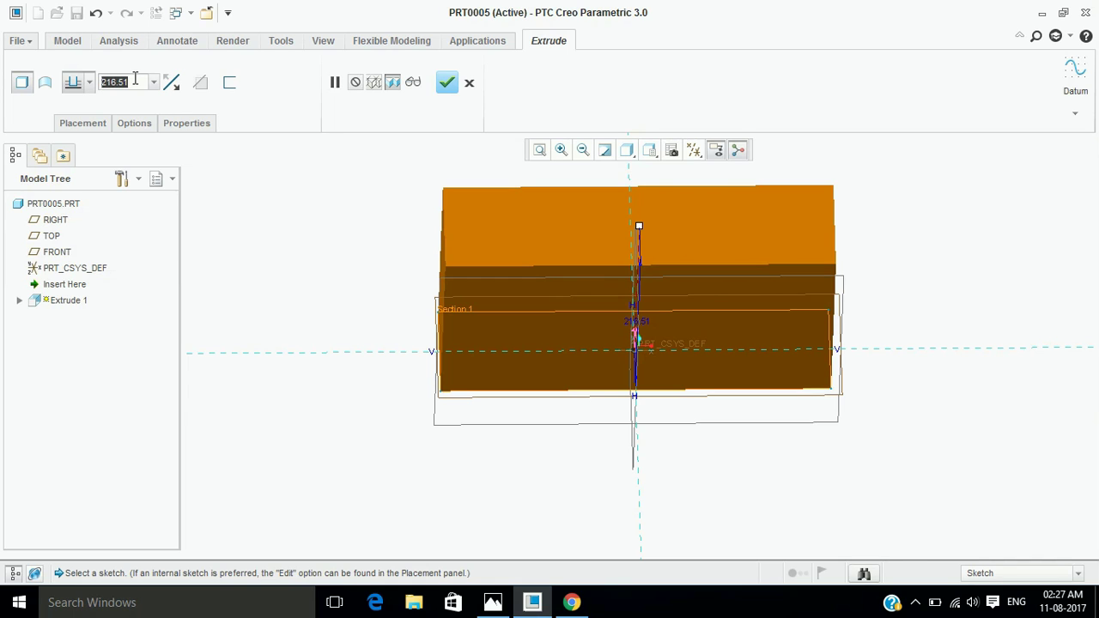
pyautogui.write('4')
pyautogui.press('Return')
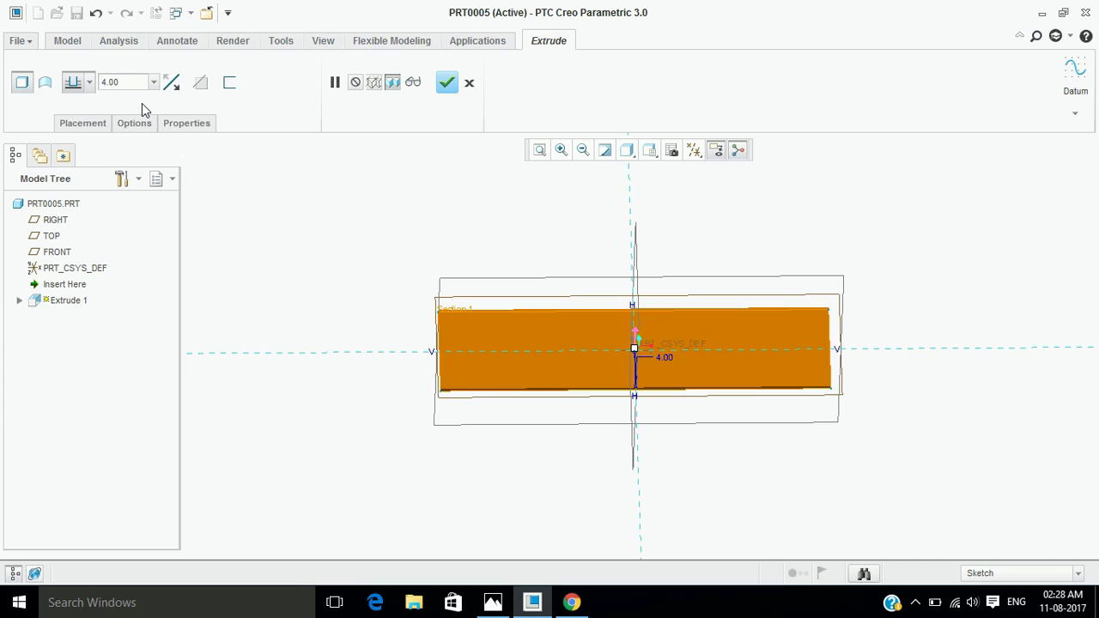
pyautogui.click(446, 82)
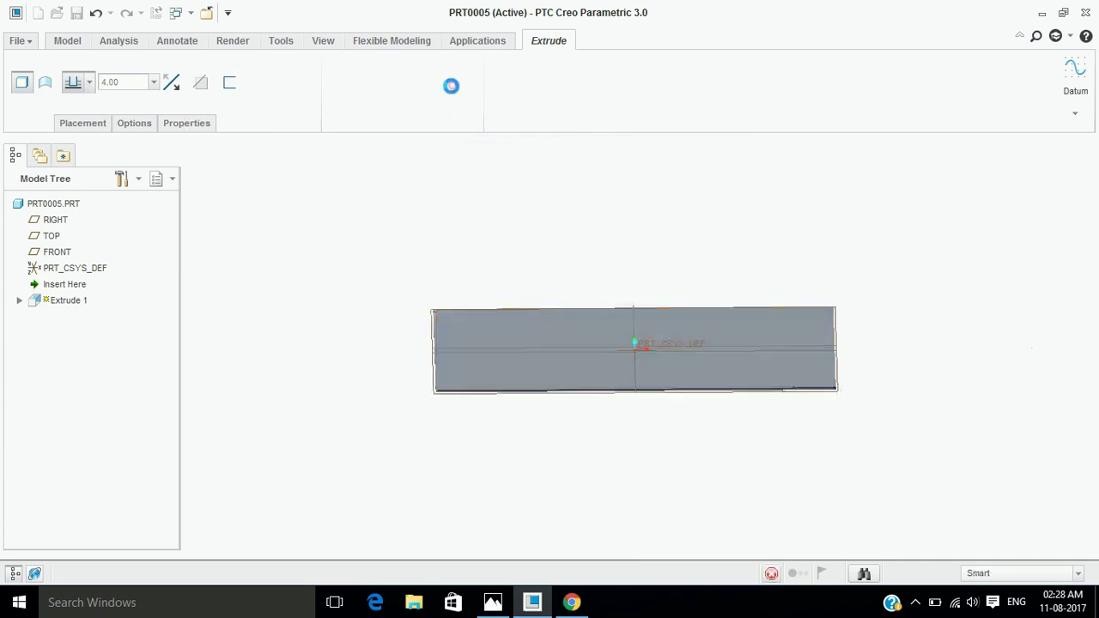
pyautogui.moveTo(869, 252); pyautogui.dragTo(876, 250, button='middle')
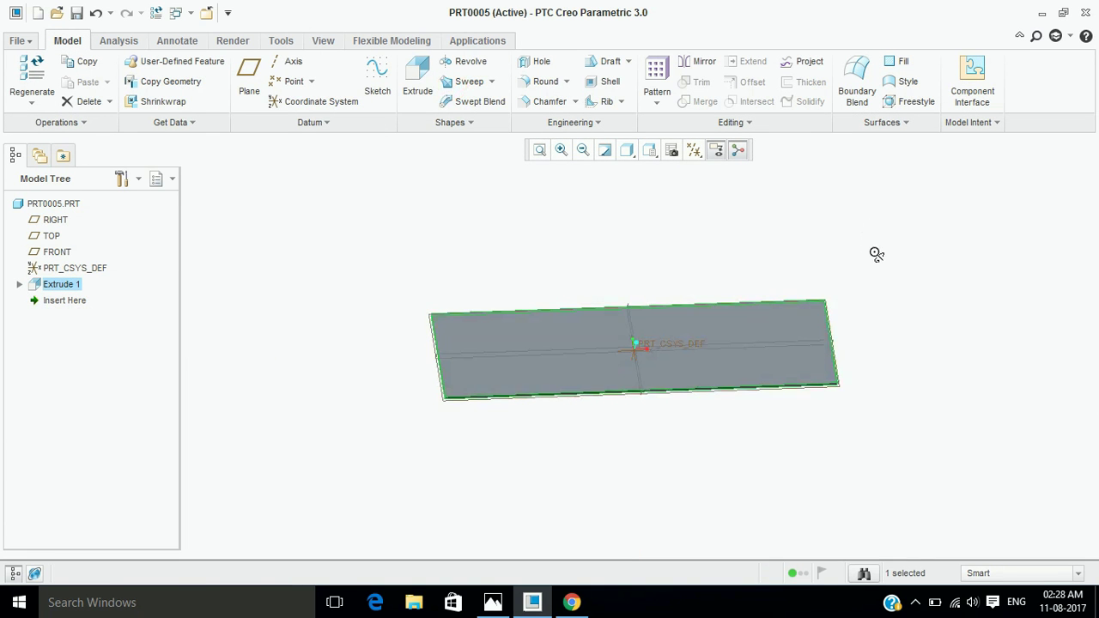
pyautogui.click(872, 251)
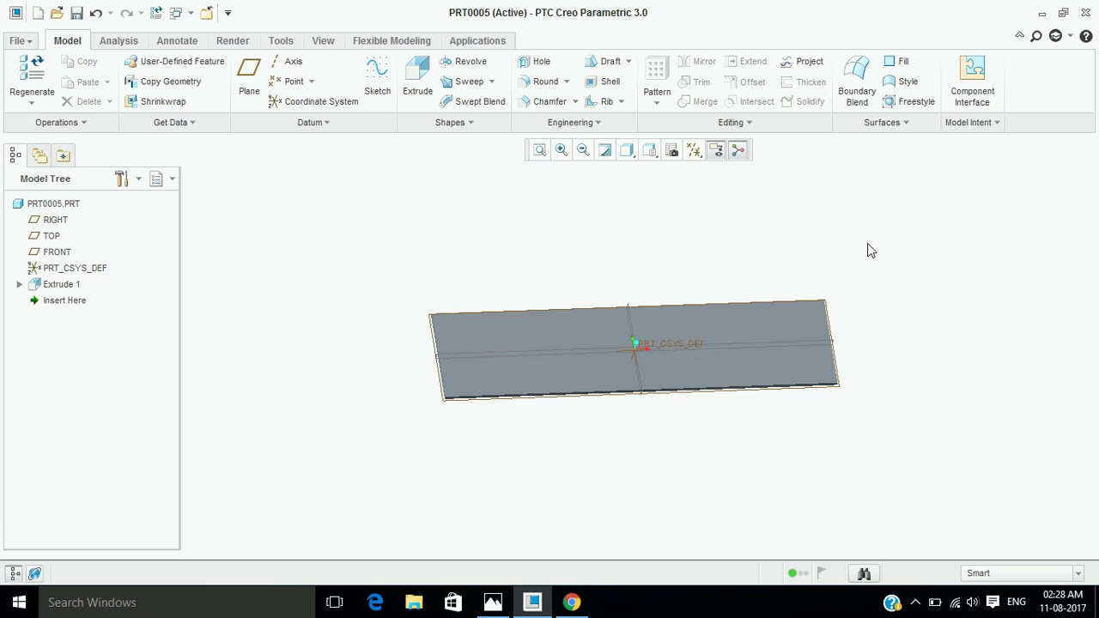
# Start an extrude sketch on the plate's front face and draw a closed four-sided profile near its upper-left corner, with horizontal edges about 24 and 14 mm long.
pyautogui.click(418, 81)
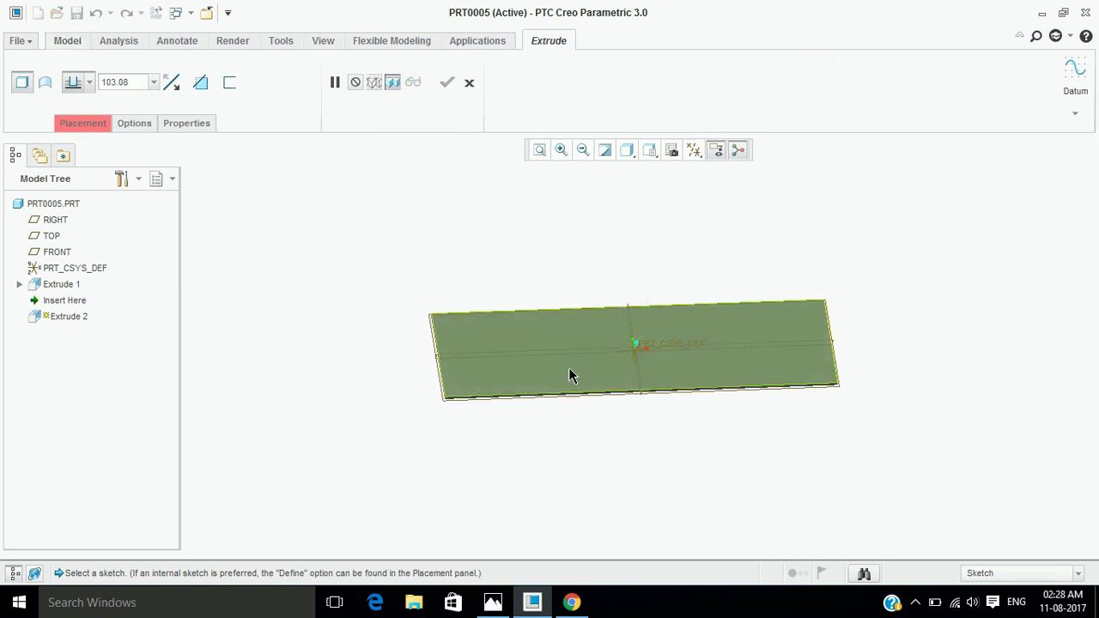
pyautogui.click(516, 374)
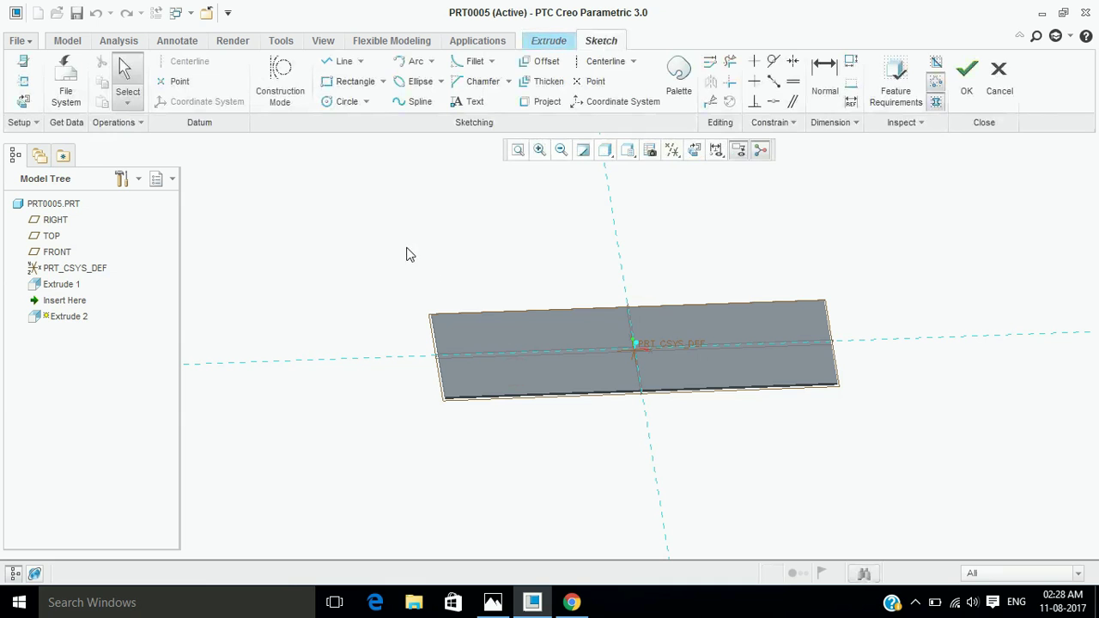
pyautogui.click(694, 149)
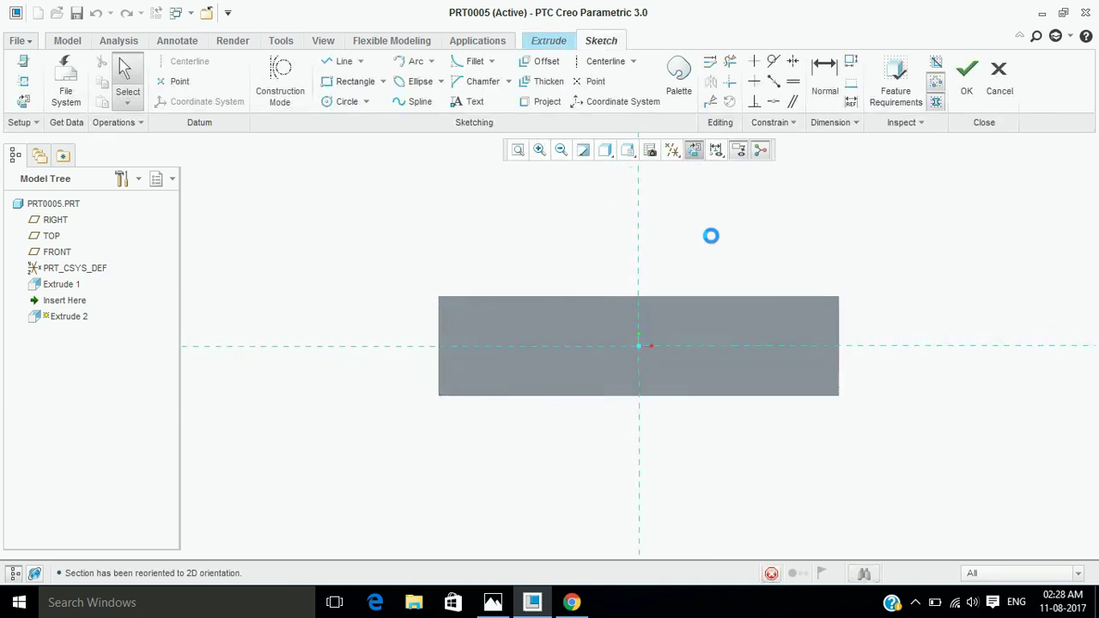
pyautogui.click(352, 86)
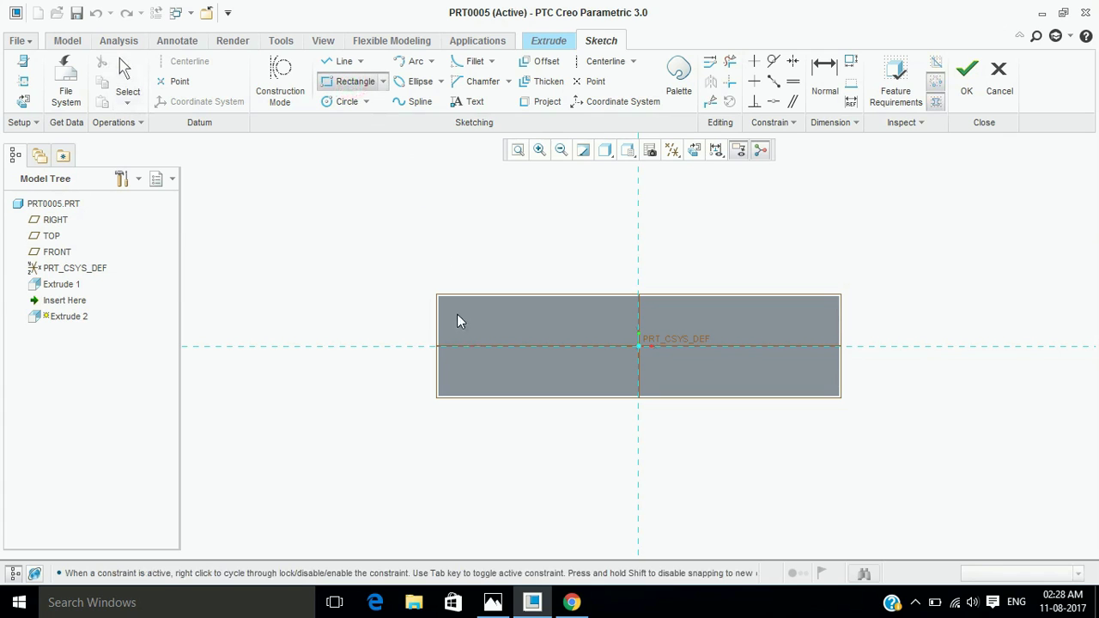
pyautogui.click(343, 62)
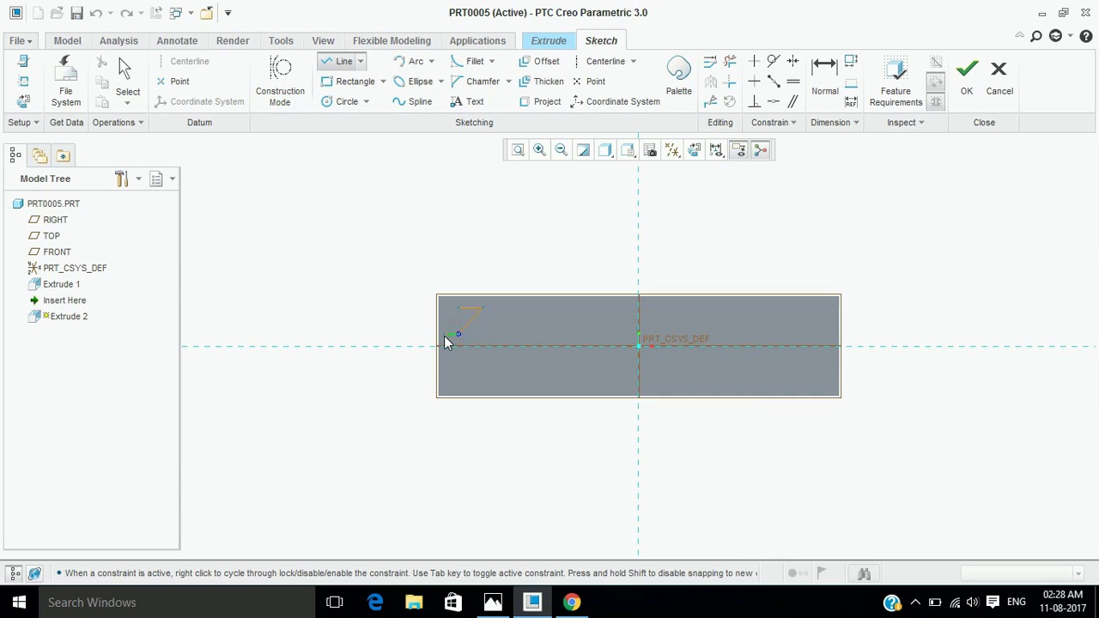
pyautogui.click(447, 335)
pyautogui.click(459, 308)
pyautogui.middleClick(521, 249)
pyautogui.middleClick(521, 249)
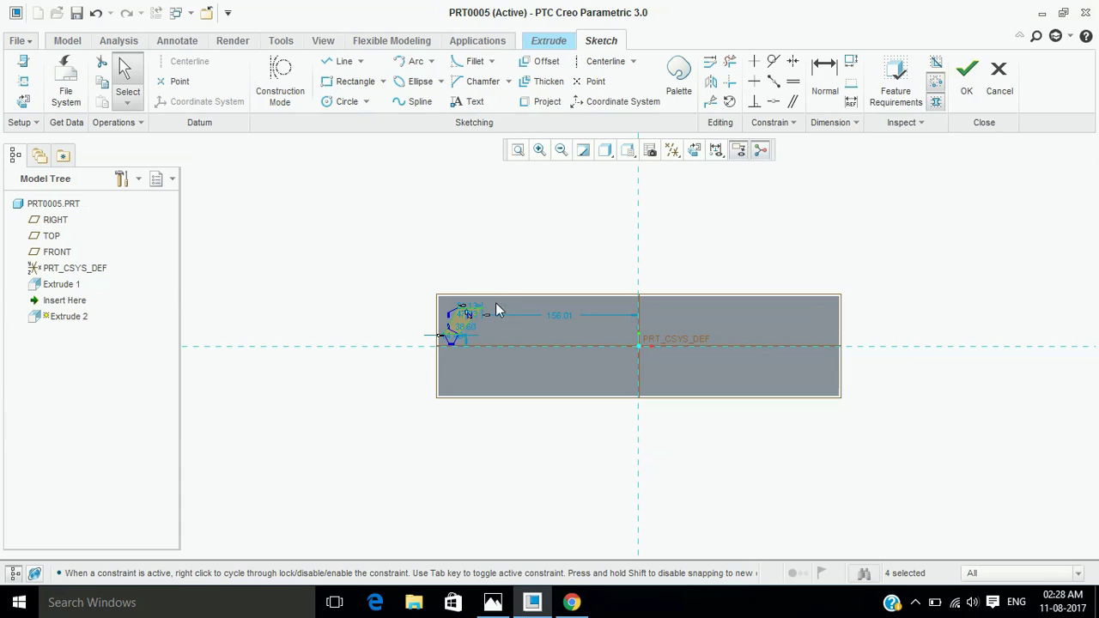
# Set the four-sided profile's top edge length to 20 mm and its bottom edge length to 15 mm.
pyautogui.doubleClick(468, 314)
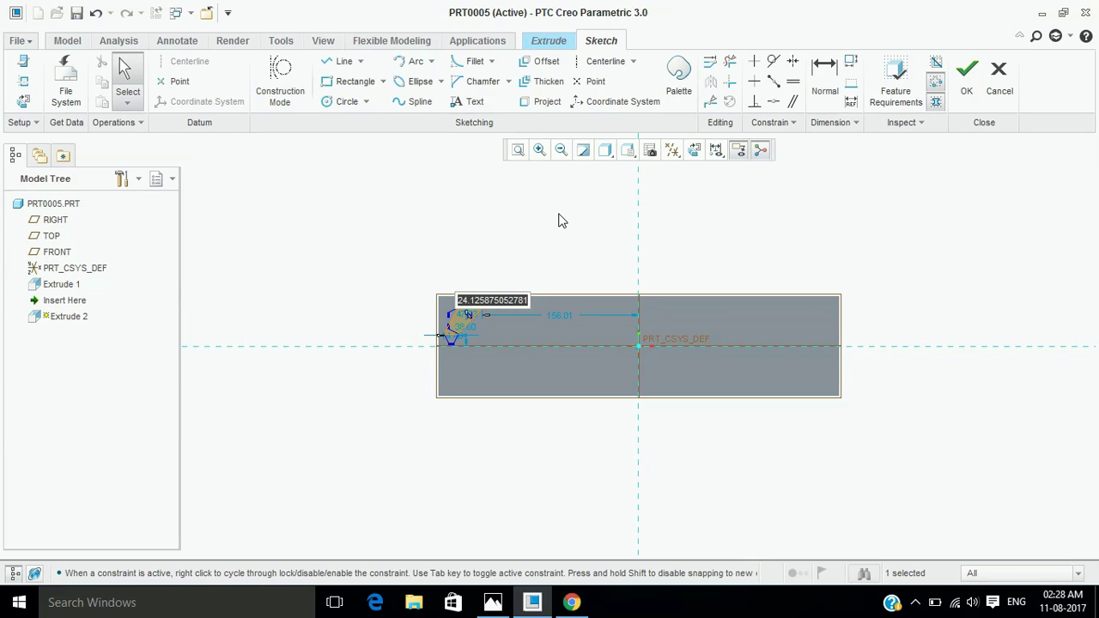
pyautogui.write('20.')
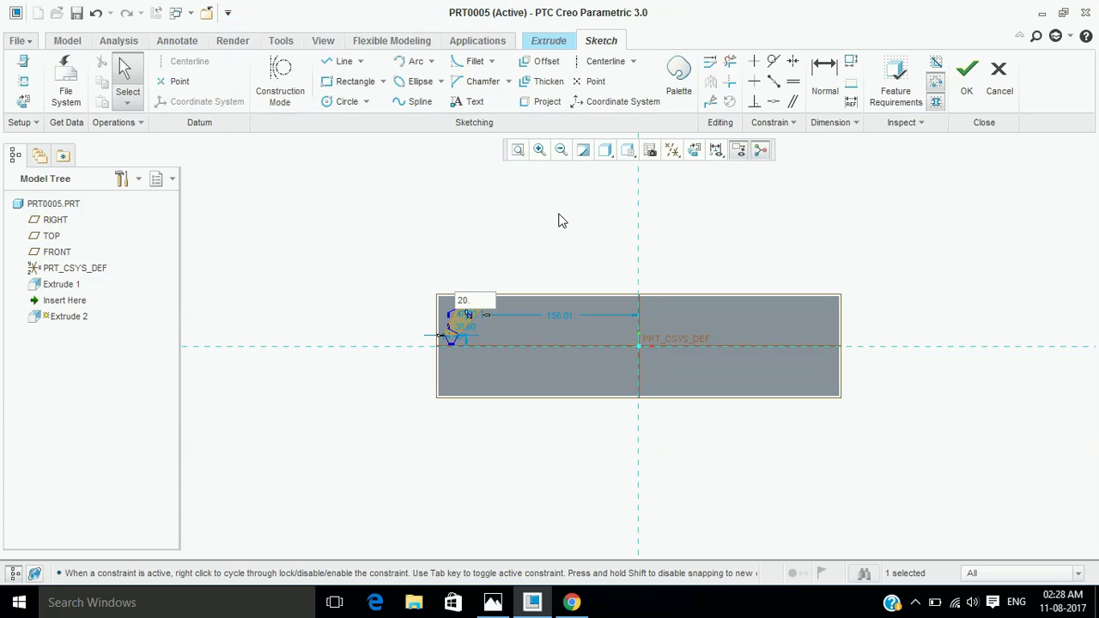
pyautogui.press('Return')
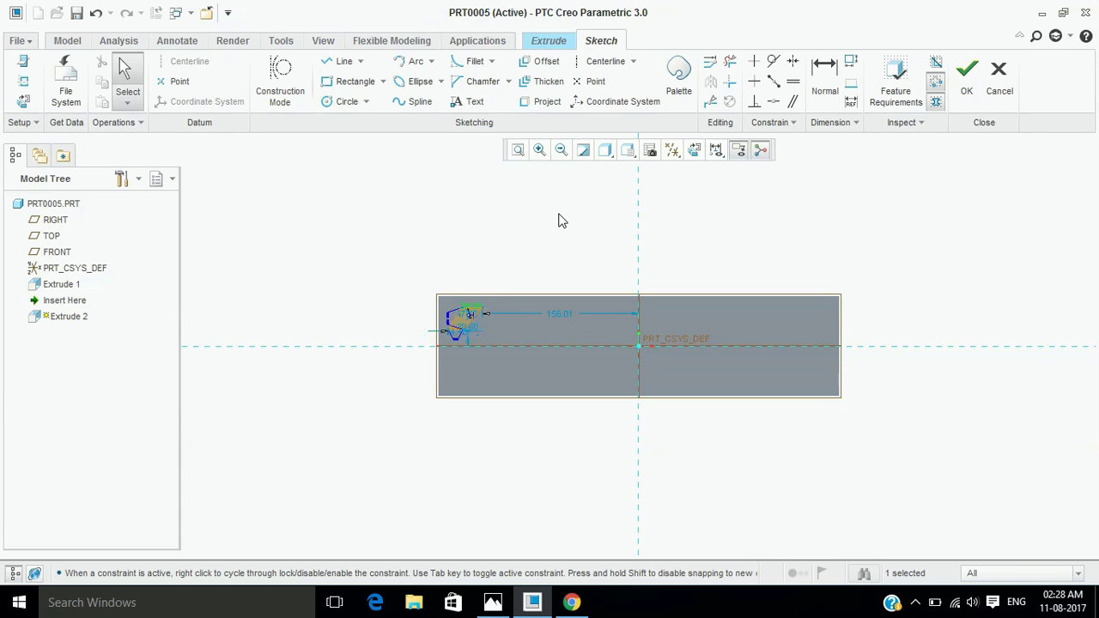
pyautogui.doubleClick(454, 329)
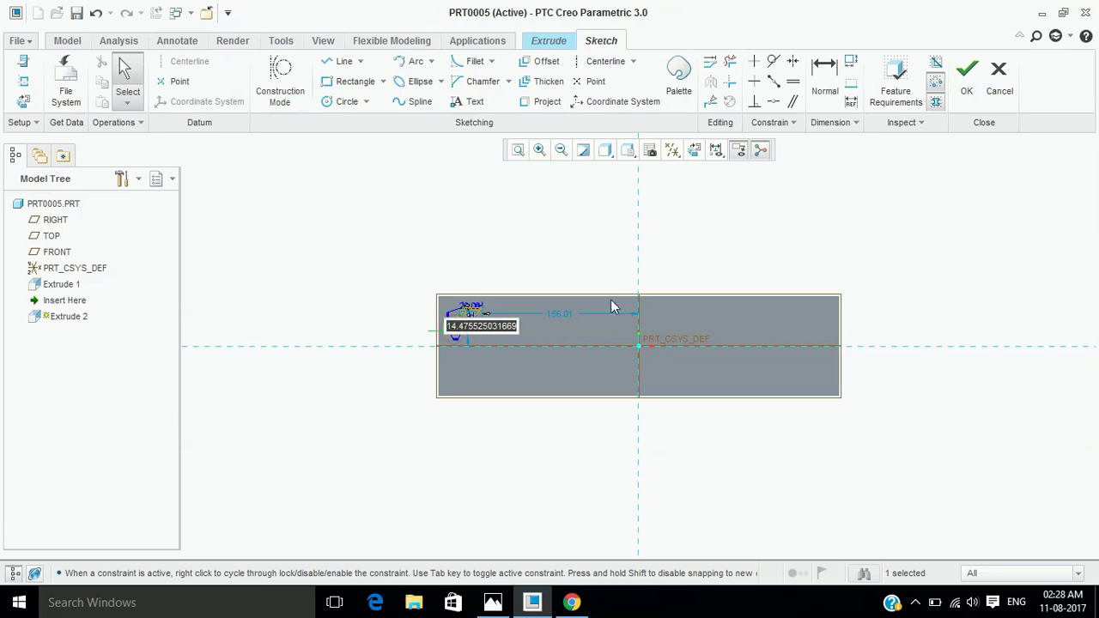
pyautogui.write('6.6')
pyautogui.press('Return')
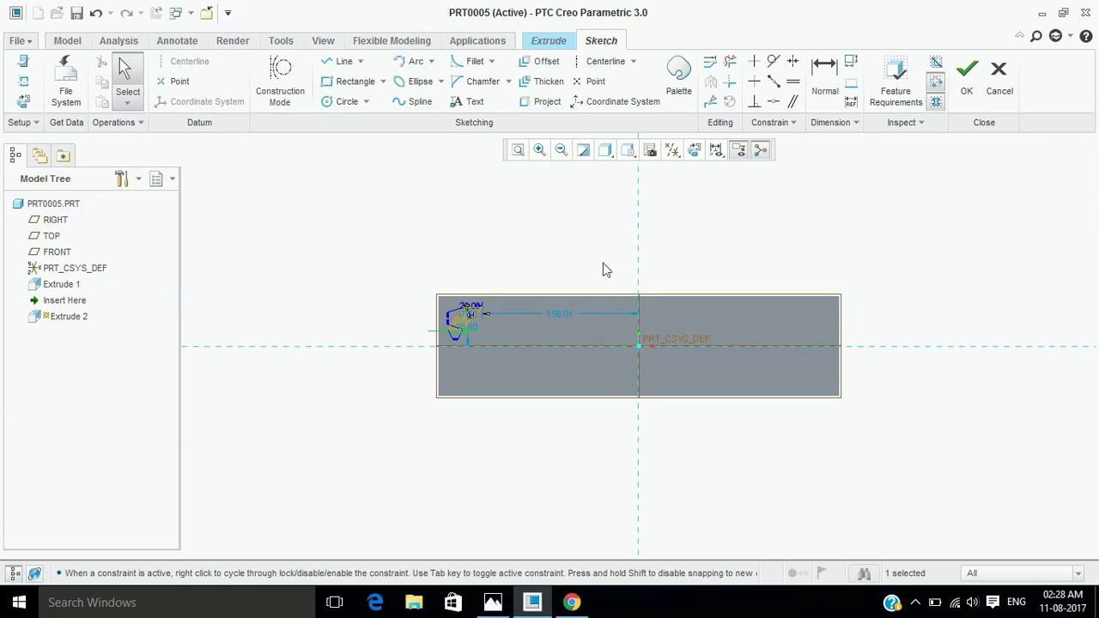
# Set the profile's horizontal distance from the vertical reference axis to 160 mm and its slanted edge's angle to 50 degrees.
pyautogui.doubleClick(559, 315)
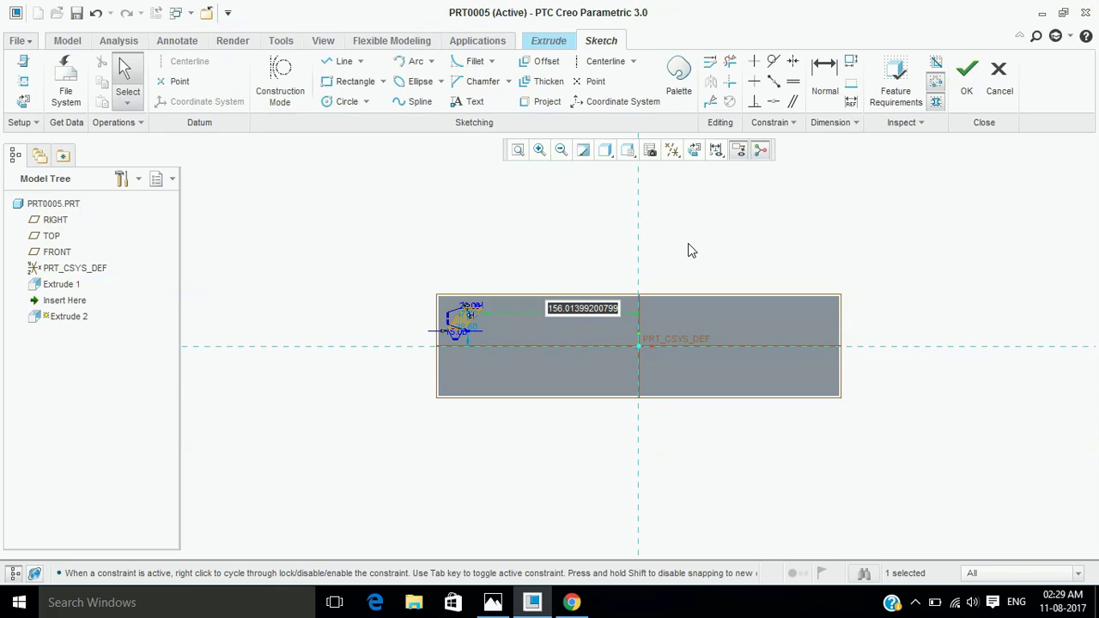
pyautogui.write('150')
pyautogui.press('Return')
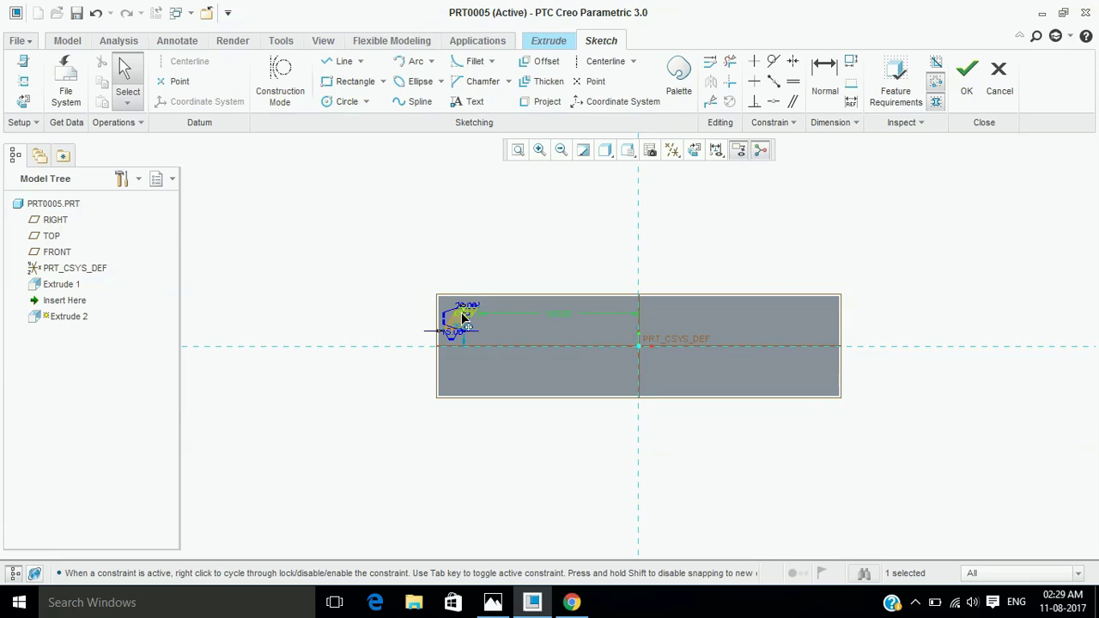
pyautogui.doubleClick(463, 316)
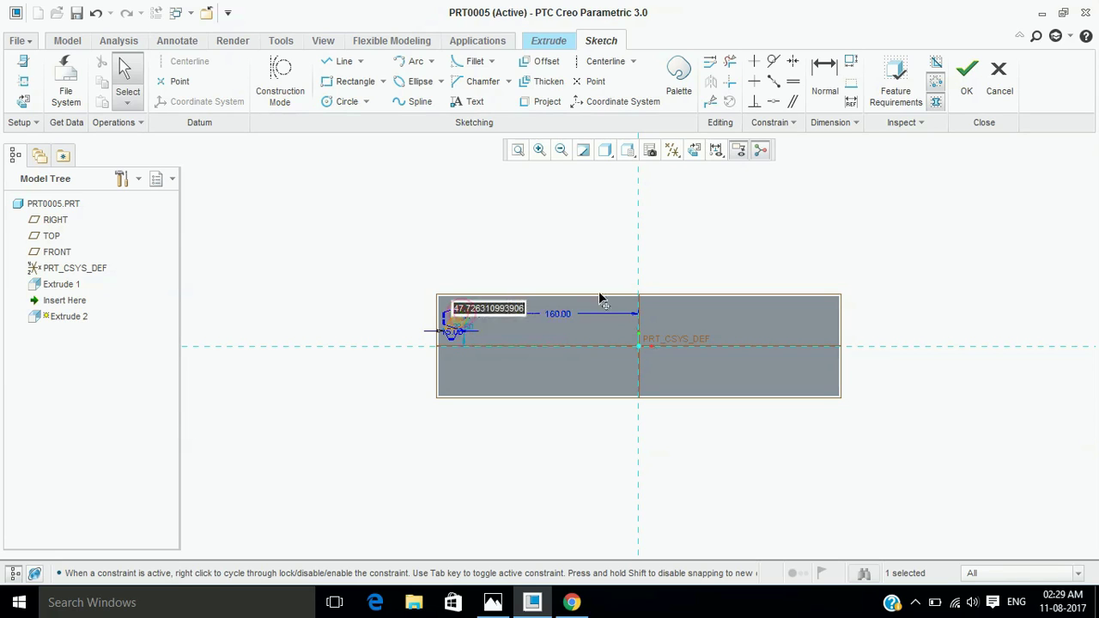
pyautogui.write('26')
pyautogui.press('Return')
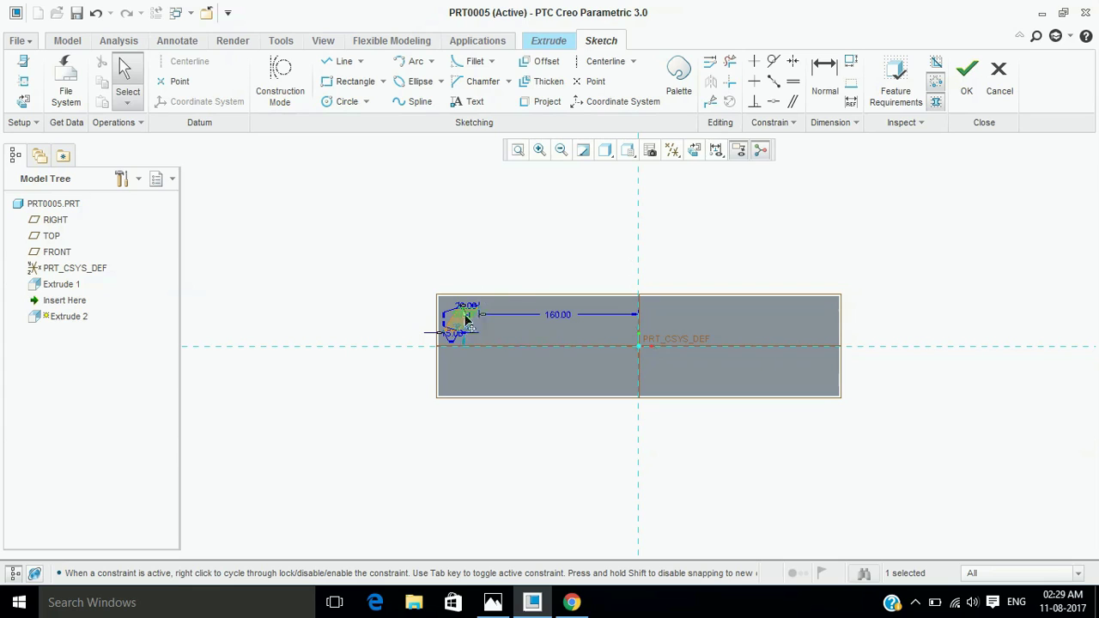
# Try to set the four-sided profile's top edge length to 10 mm.
pyautogui.doubleClick(467, 306)
pyautogui.write('10')
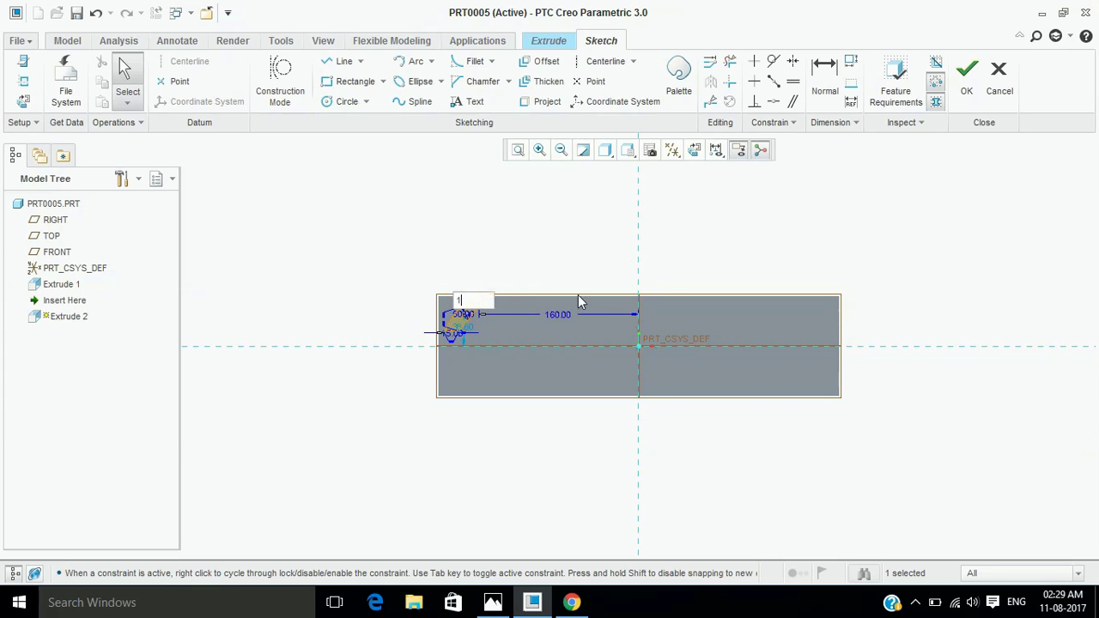
pyautogui.press('Return')
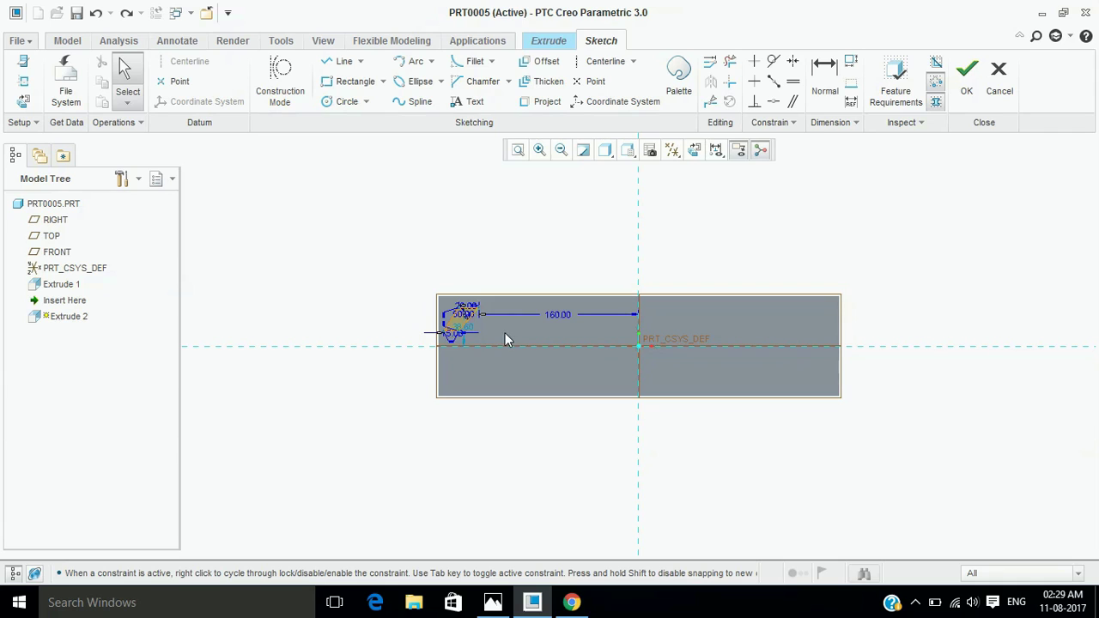
# Set the profile's top edge length to 15 mm and its bottom edge length to 10 mm.
pyautogui.doubleClick(464, 306)
pyautogui.write('5')
pyautogui.press('Return')
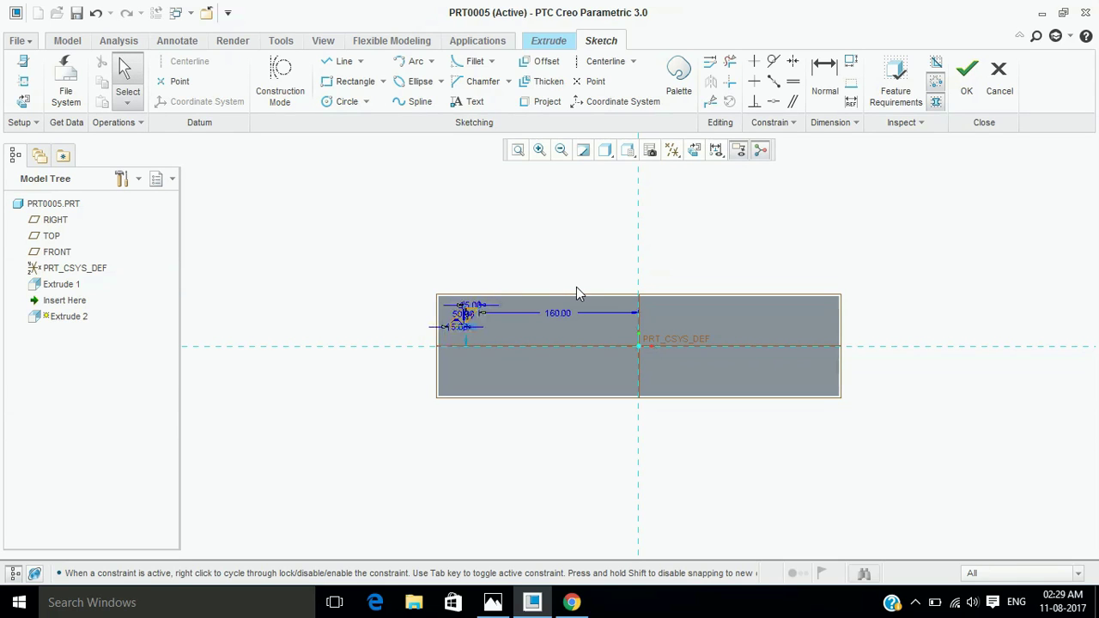
pyautogui.doubleClick(455, 327)
pyautogui.write('10.')
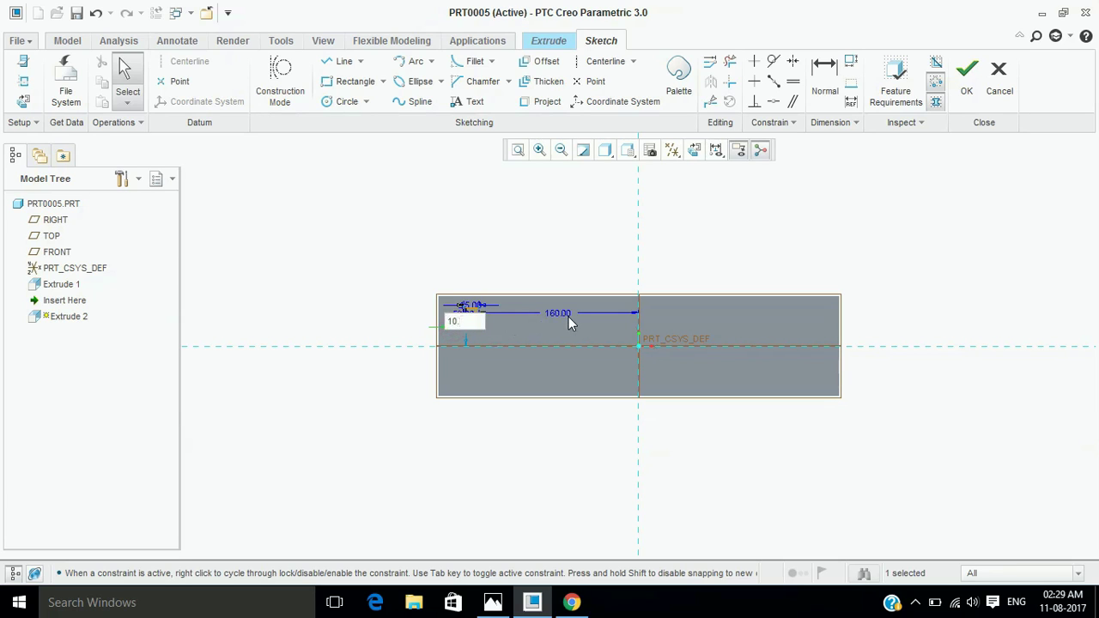
pyautogui.press('Return')
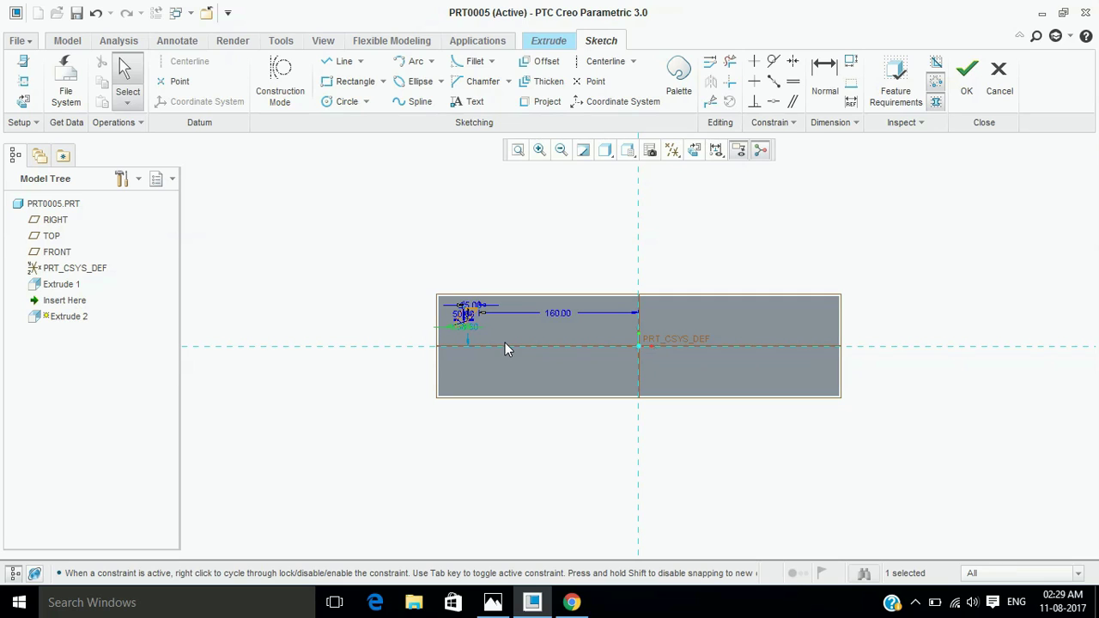
# Try to set the angle of the profile's slanted edge to 70 degrees.
pyautogui.doubleClick(457, 320)
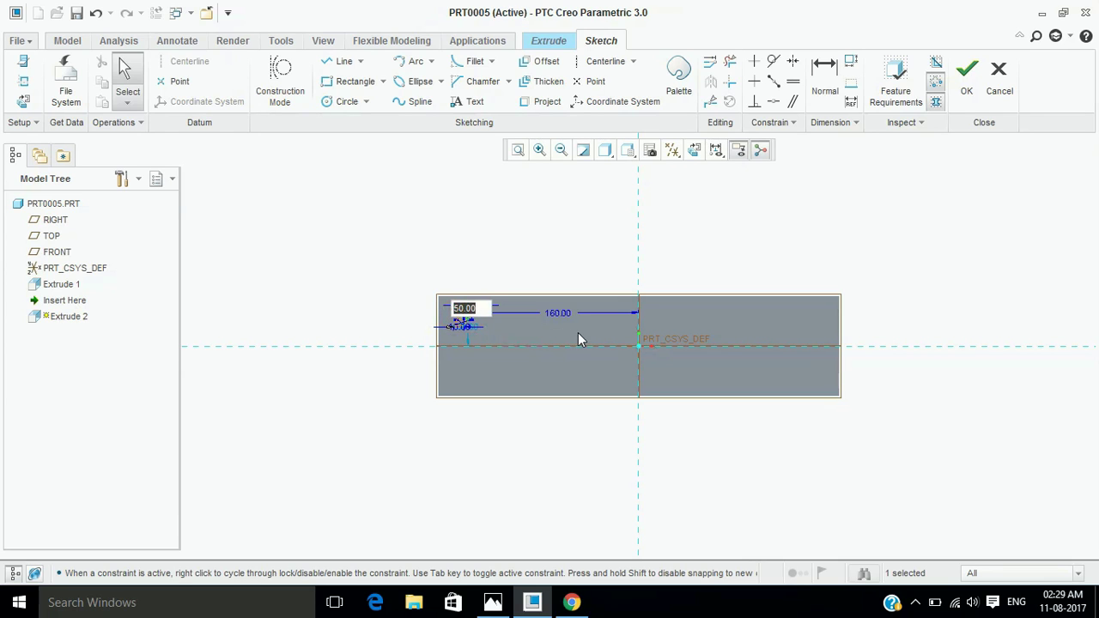
pyautogui.write('60')
pyautogui.press('BackSpace')
pyautogui.write('70')
pyautogui.press('Return')
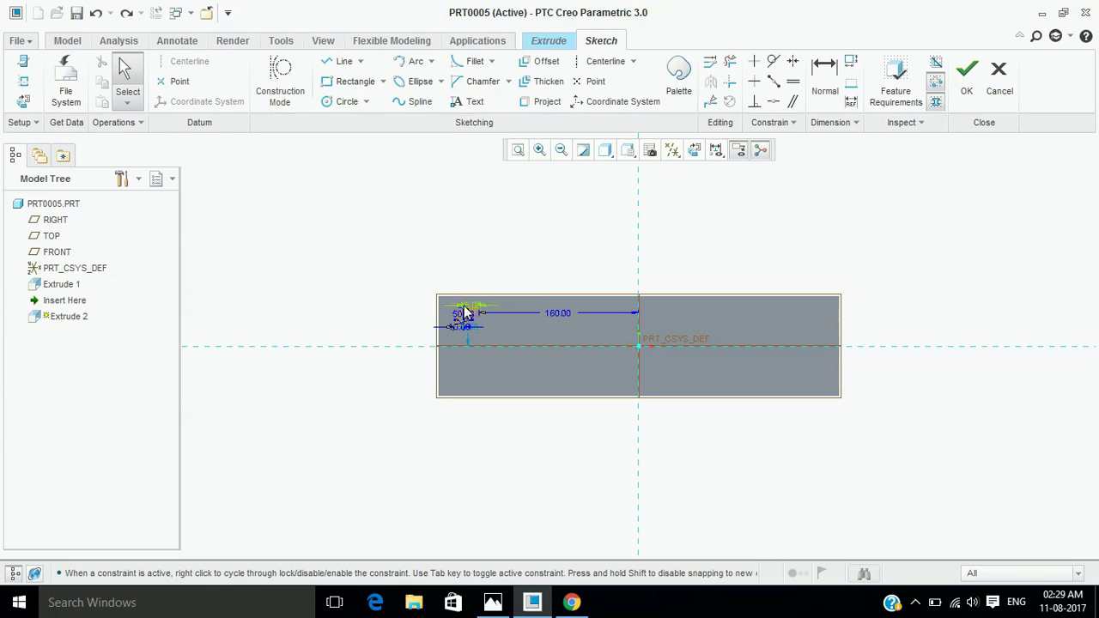
# Move the profile's angle, edge length and height dimension labels away from the profile so they no longer overlap.
pyautogui.moveTo(460, 316)
pyautogui.mouseDown()
pyautogui.moveTo(405, 314)
pyautogui.moveTo(412, 319)
pyautogui.mouseUp()
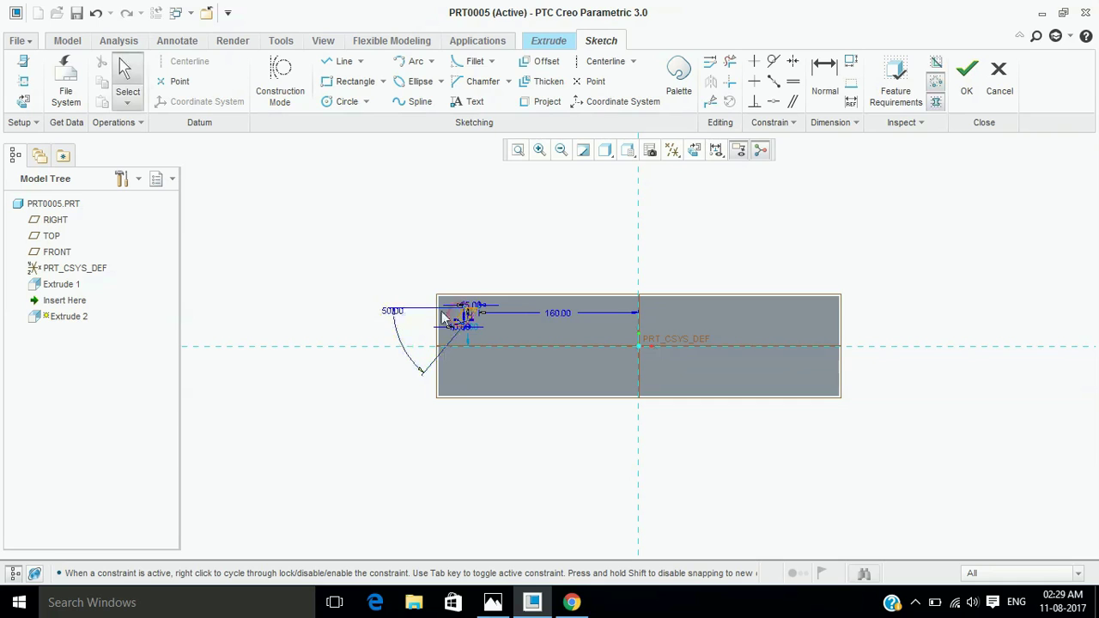
pyautogui.moveTo(471, 305); pyautogui.dragTo(478, 265)
pyautogui.middleClick(478, 261)
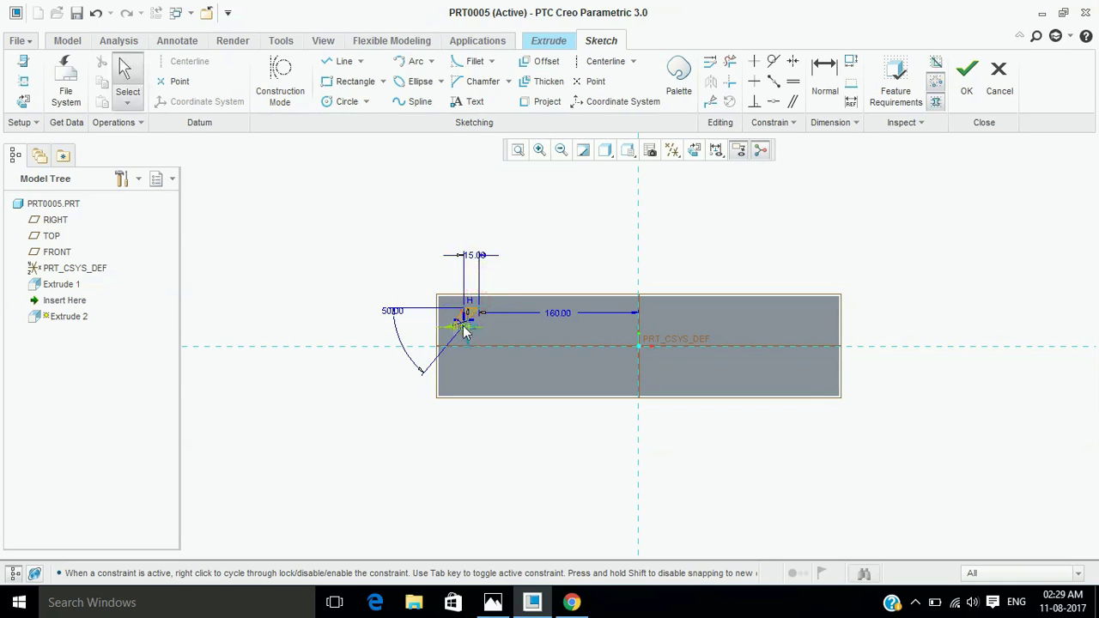
pyautogui.middleClick(469, 360)
pyautogui.moveTo(469, 311)
pyautogui.mouseDown()
pyautogui.moveTo(486, 319)
pyautogui.moveTo(480, 330)
pyautogui.mouseUp()
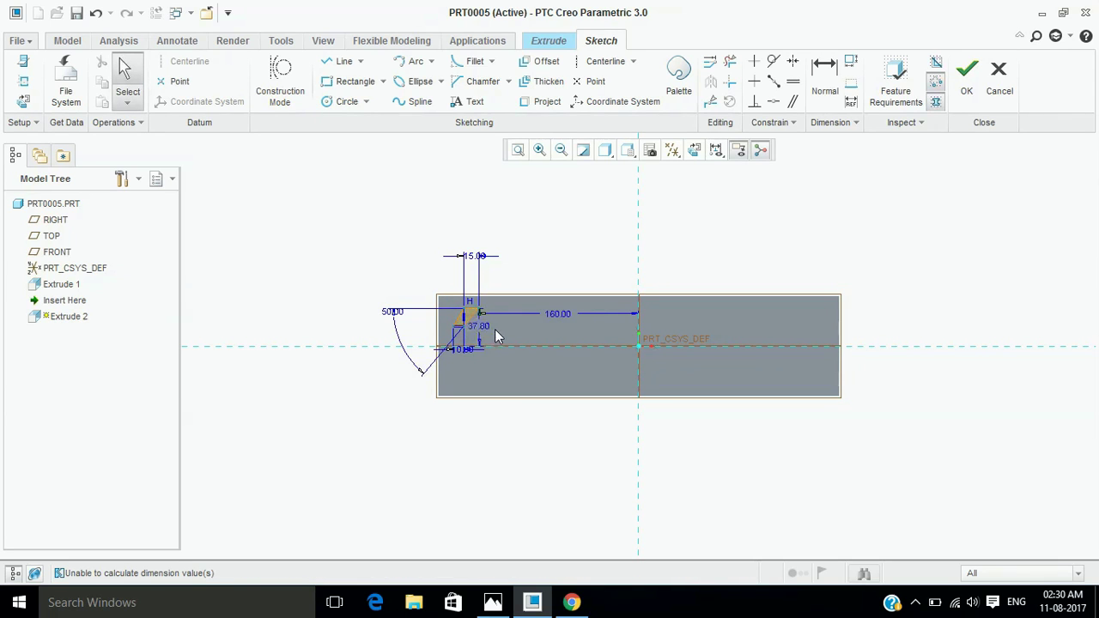
# Set the distance from the profile's top edge to the horizontal reference axis to 40 mm.
pyautogui.doubleClick(485, 327)
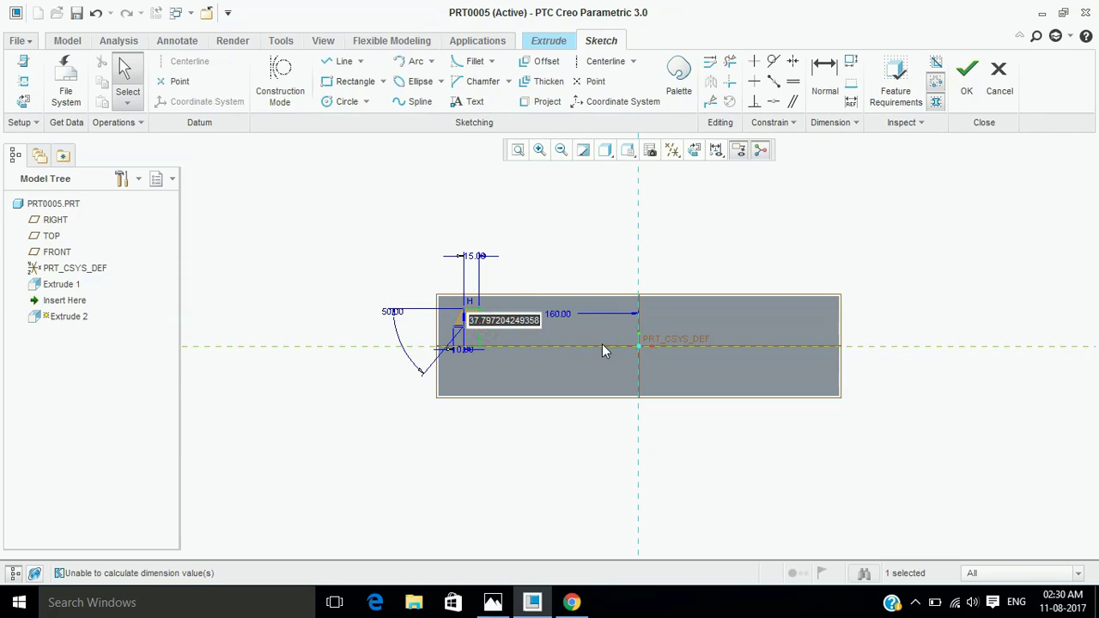
pyautogui.write('15')
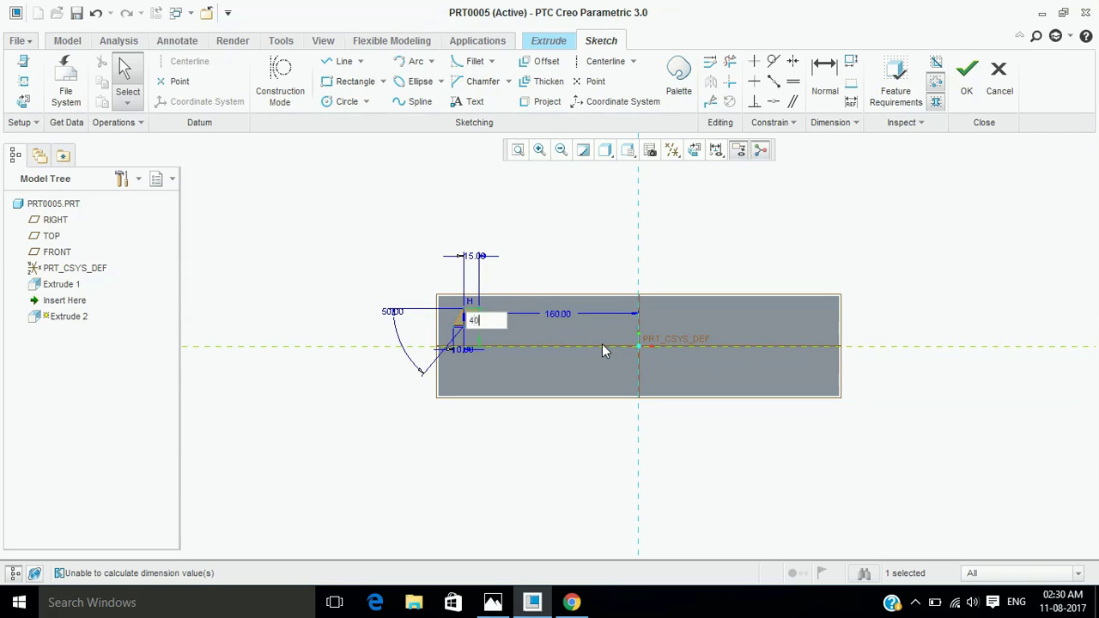
pyautogui.press('Return')
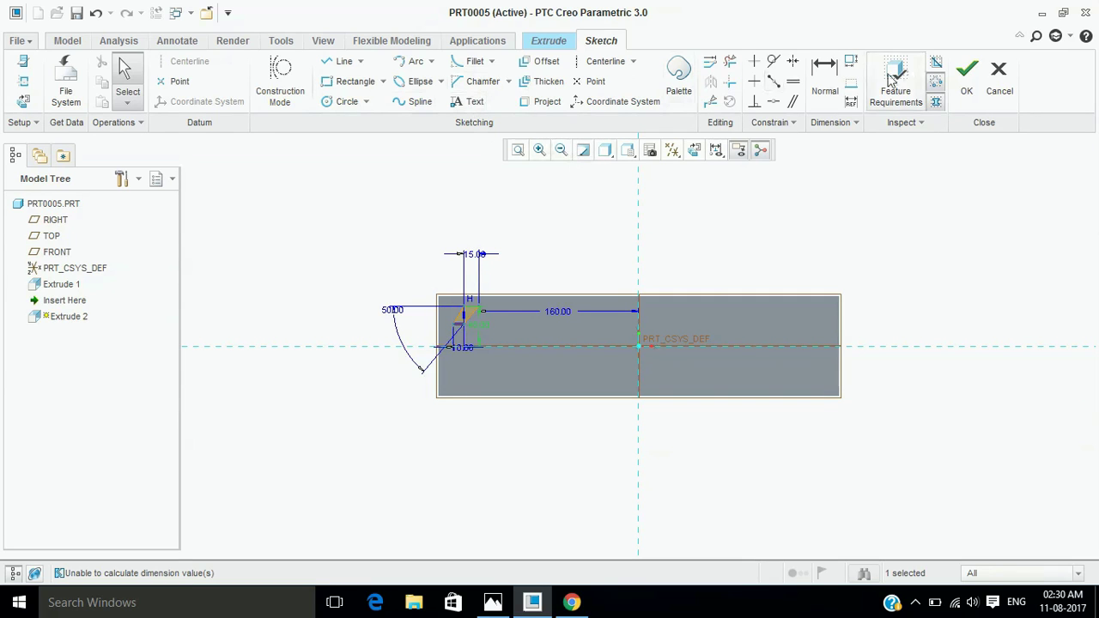
# Dimension the profile's bottom edge from the horizontal reference axis and resolve the conflict by deleting the "On horizontal or vertical" constraint.
pyautogui.click(822, 73)
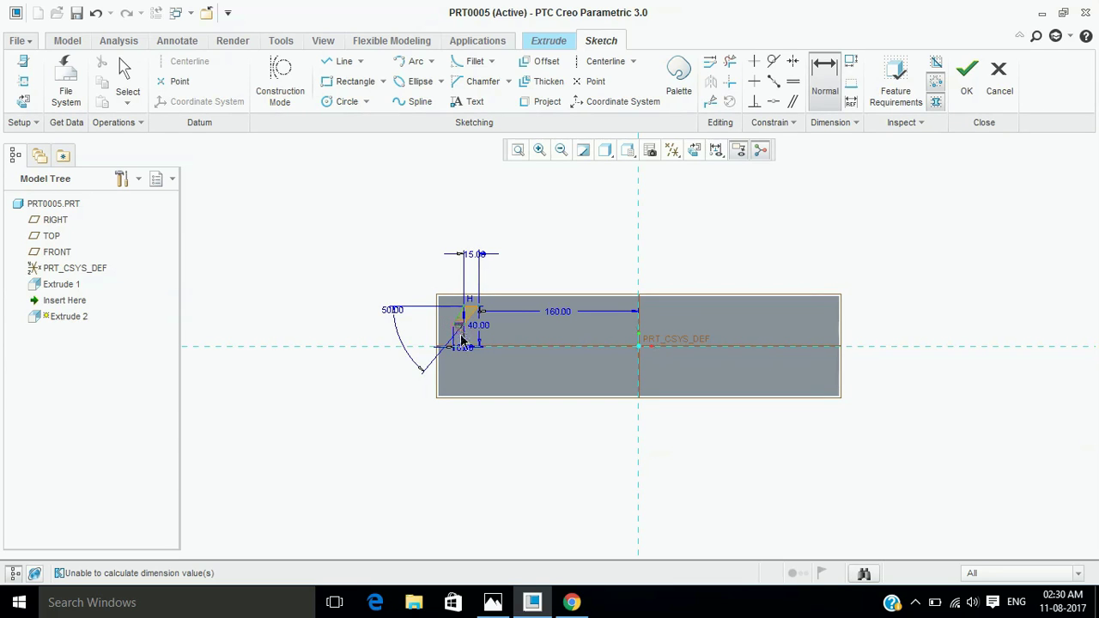
pyautogui.middleClick(462, 340)
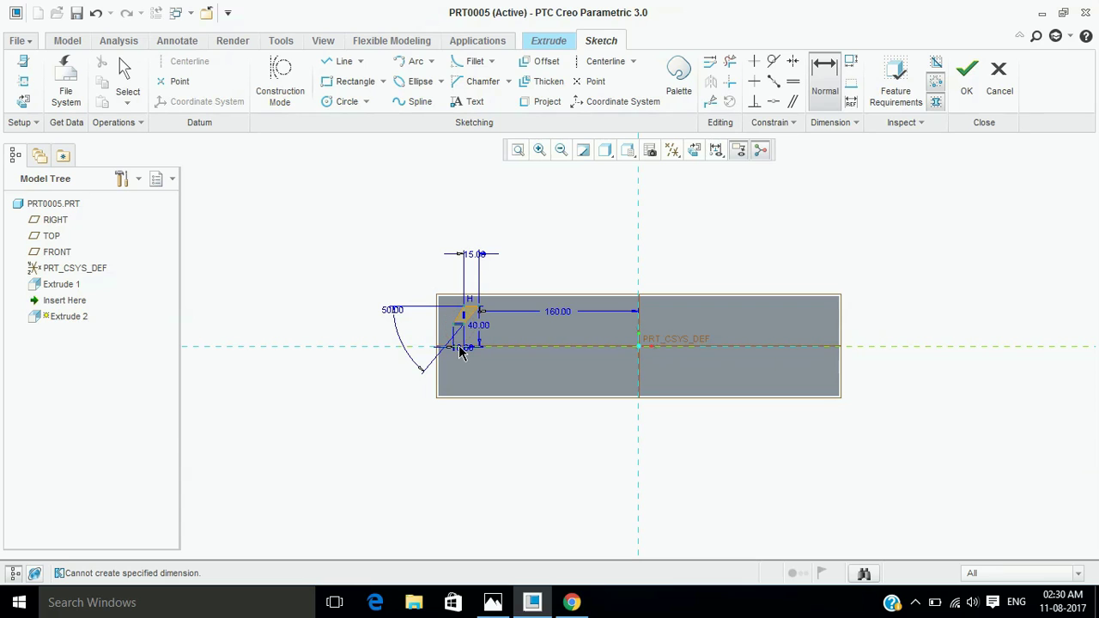
pyautogui.middleClick(462, 341)
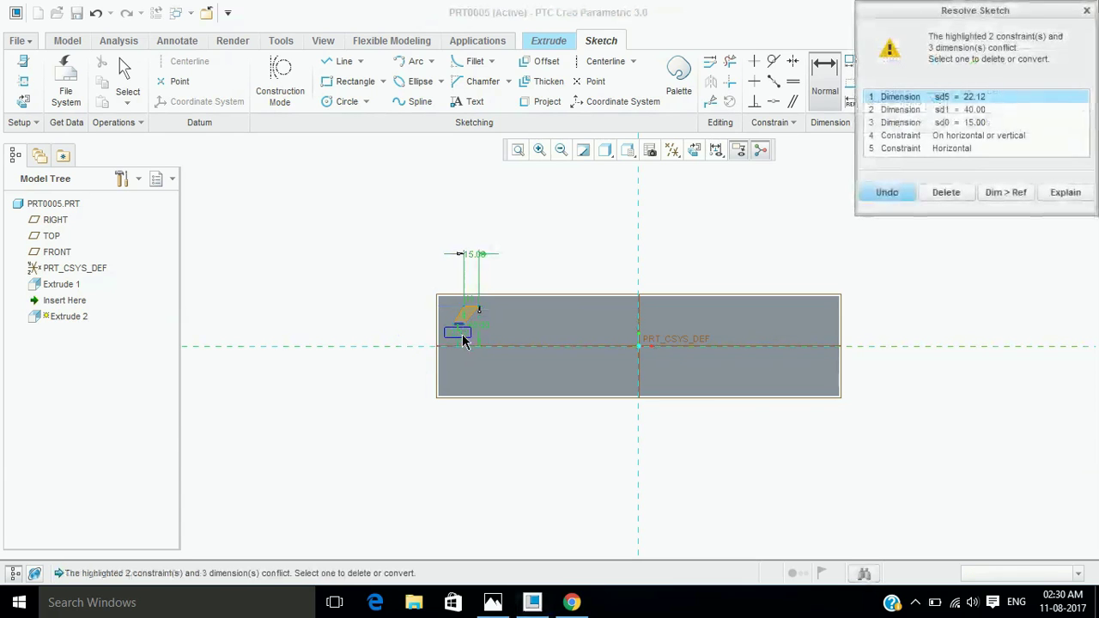
pyautogui.click(960, 110)
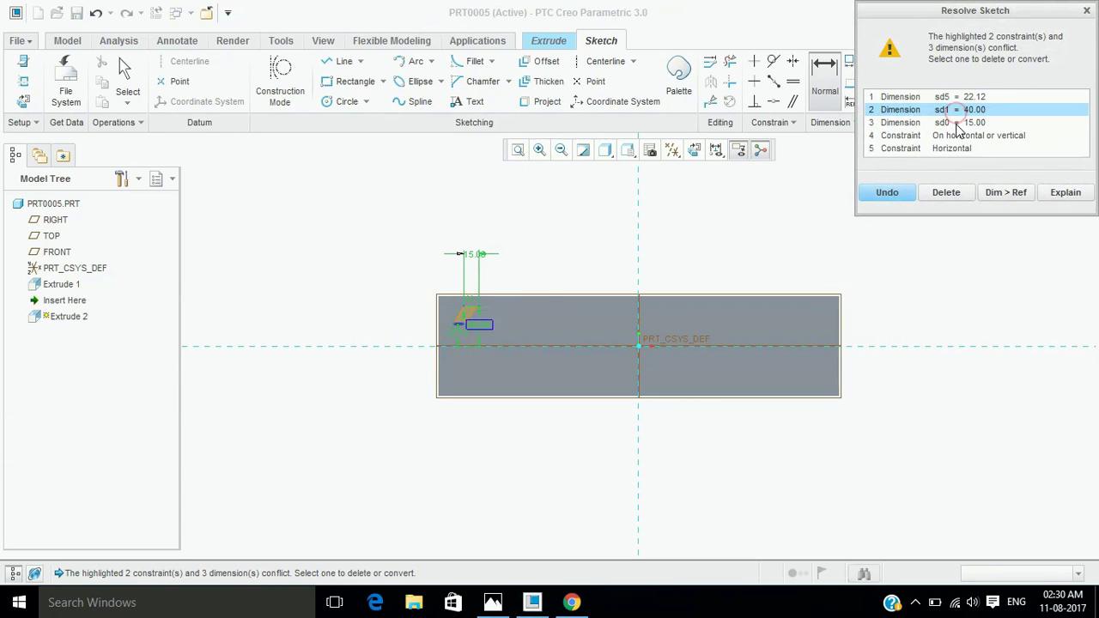
pyautogui.click(956, 123)
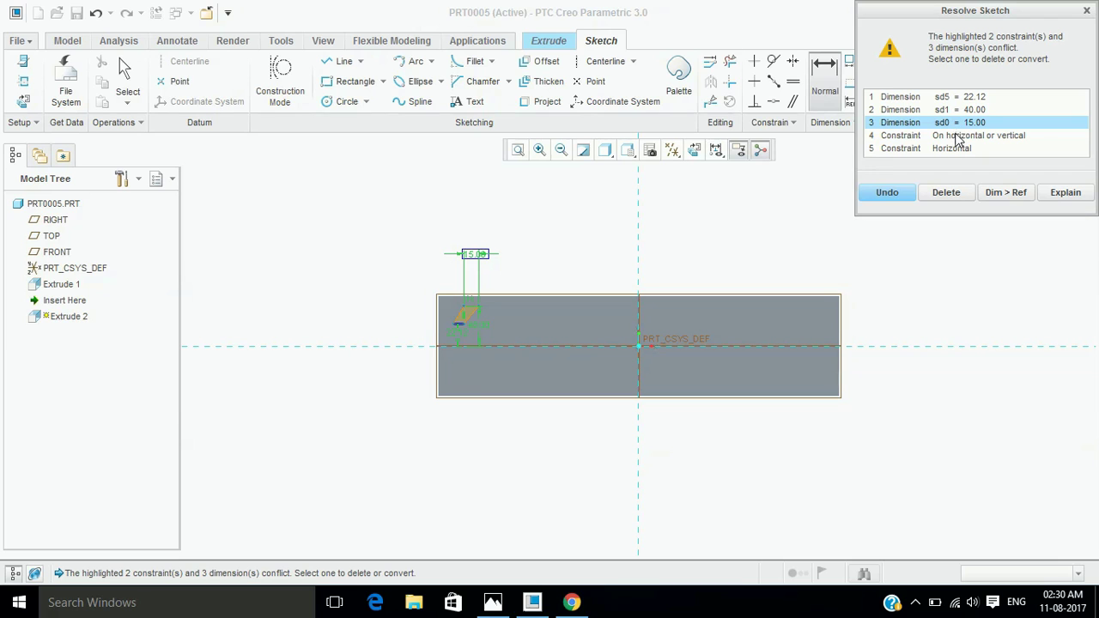
pyautogui.click(957, 136)
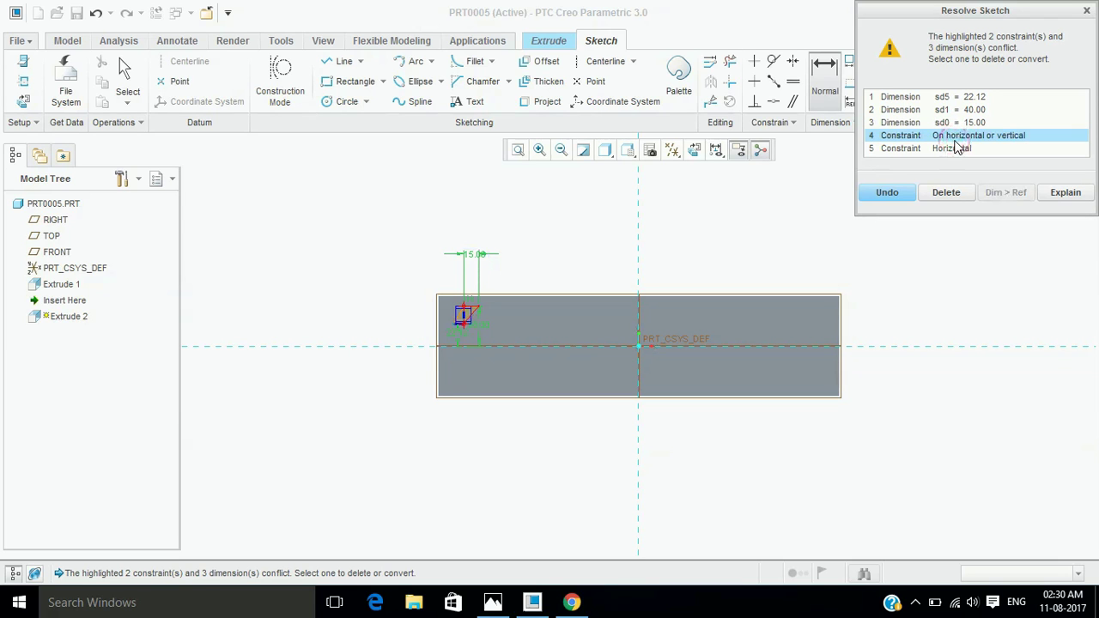
pyautogui.click(948, 193)
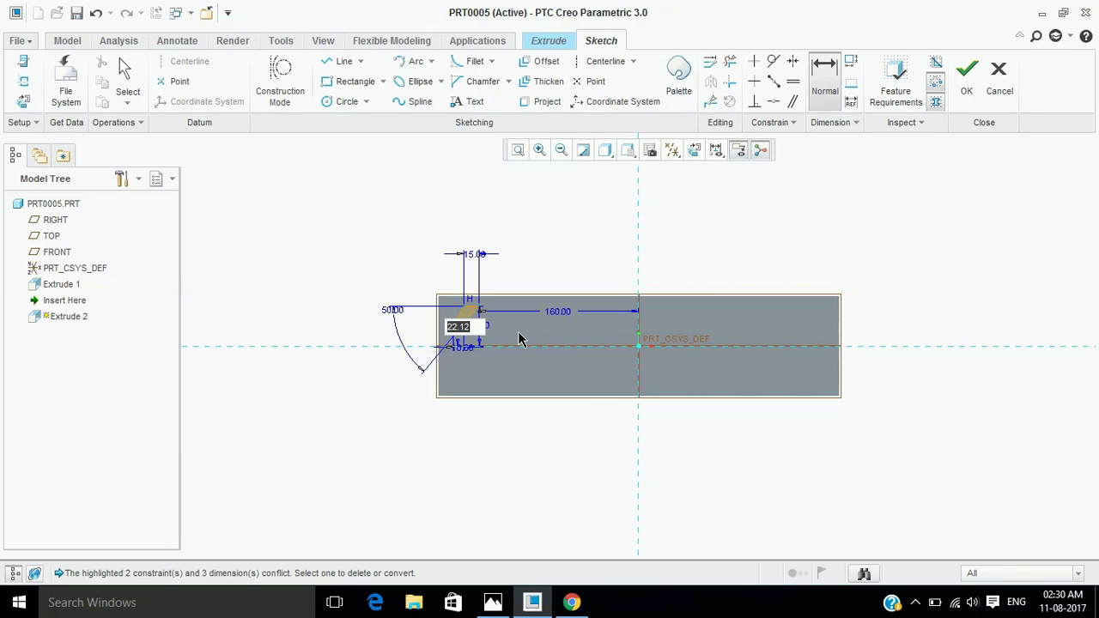
# Set the bottom edge's distance from the horizontal reference axis to 10 mm.
pyautogui.write('10')
pyautogui.press('Return')
pyautogui.click(551, 243)
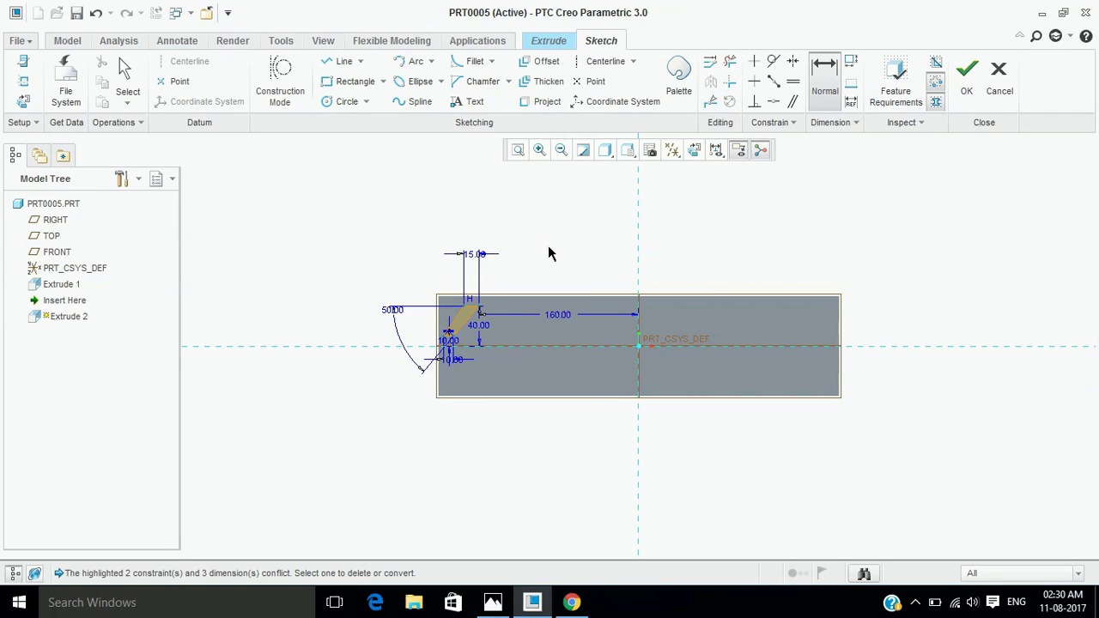
pyautogui.click(558, 245)
# Finish the profile sketch and extrude it to a depth of 3 mm.
pyautogui.click(960, 76)
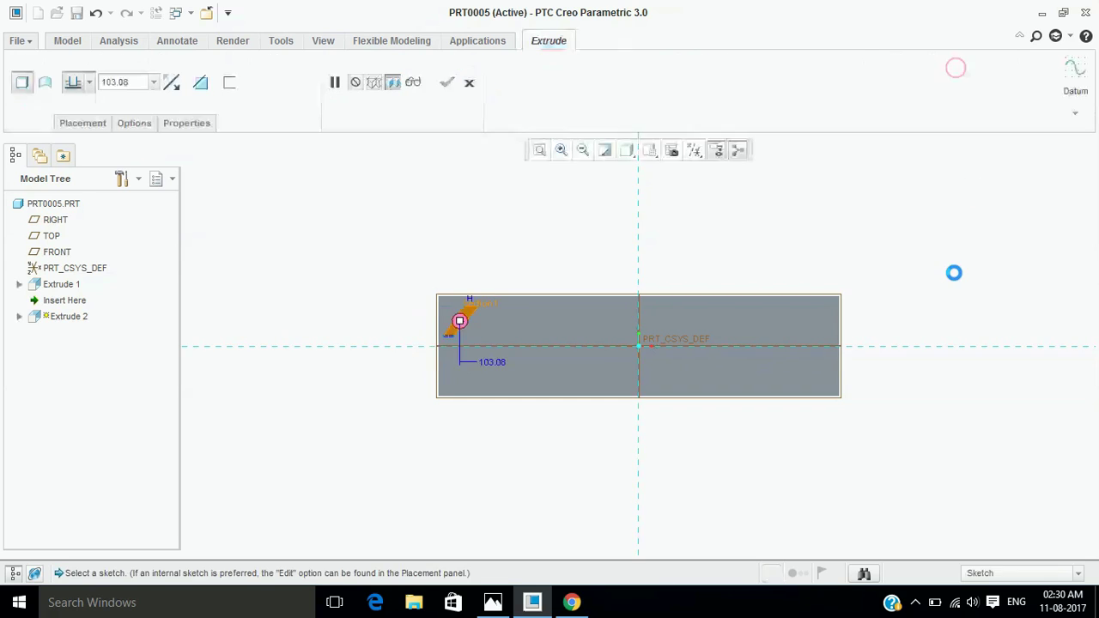
pyautogui.doubleClick(119, 82)
pyautogui.write('3')
pyautogui.press('Return')
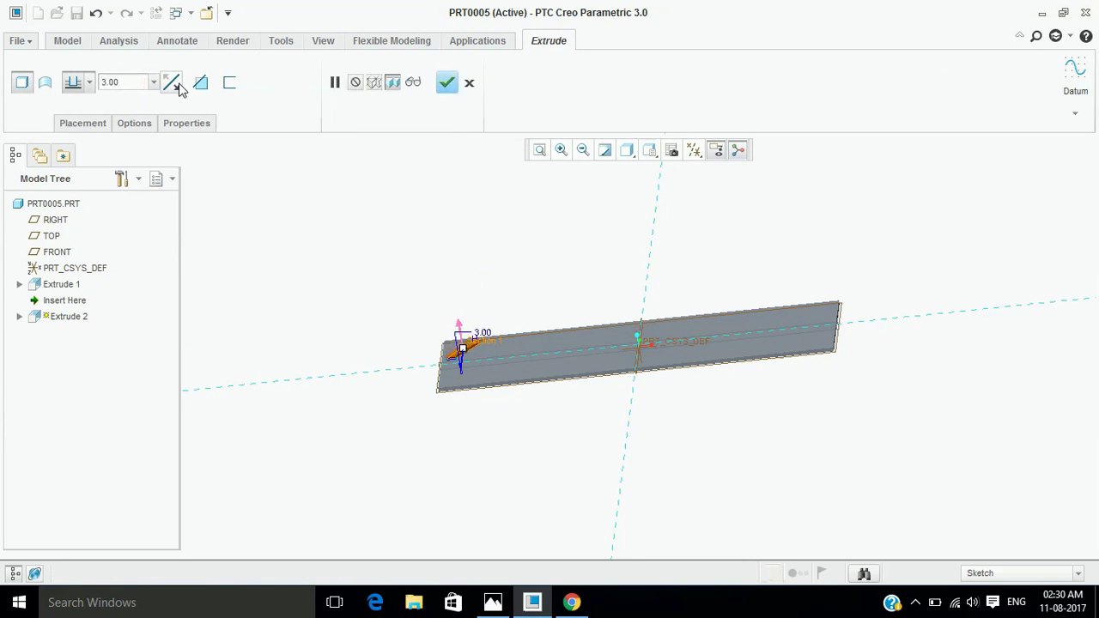
pyautogui.moveTo(496, 175); pyautogui.dragTo(512, 158, button='middle')
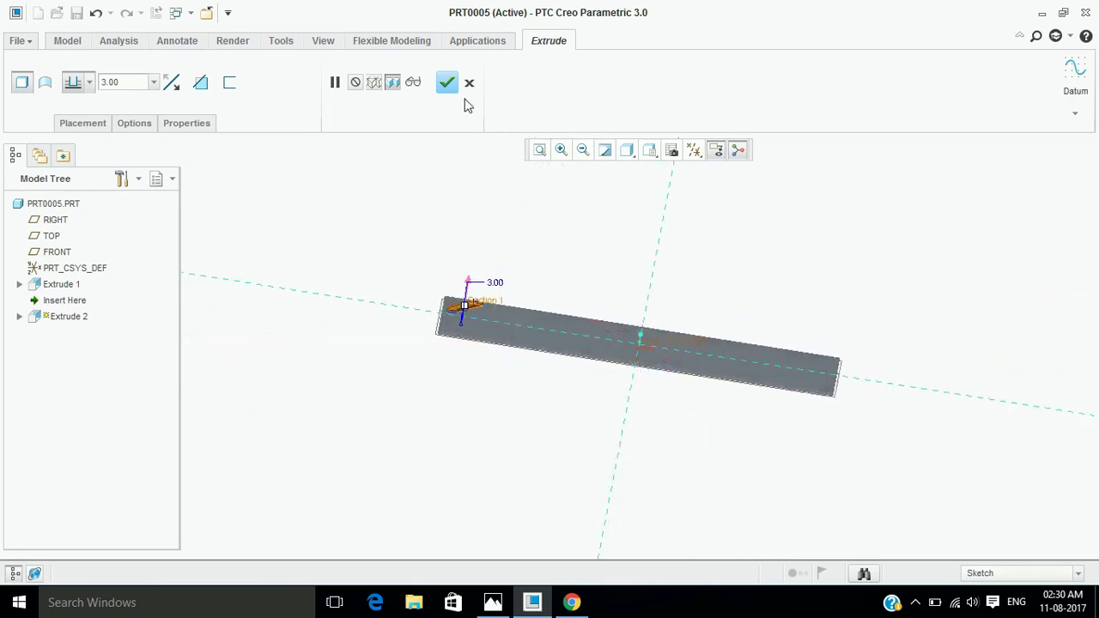
pyautogui.click(447, 83)
pyautogui.click(576, 213)
pyautogui.moveTo(594, 229); pyautogui.dragTo(601, 248, button='middle')
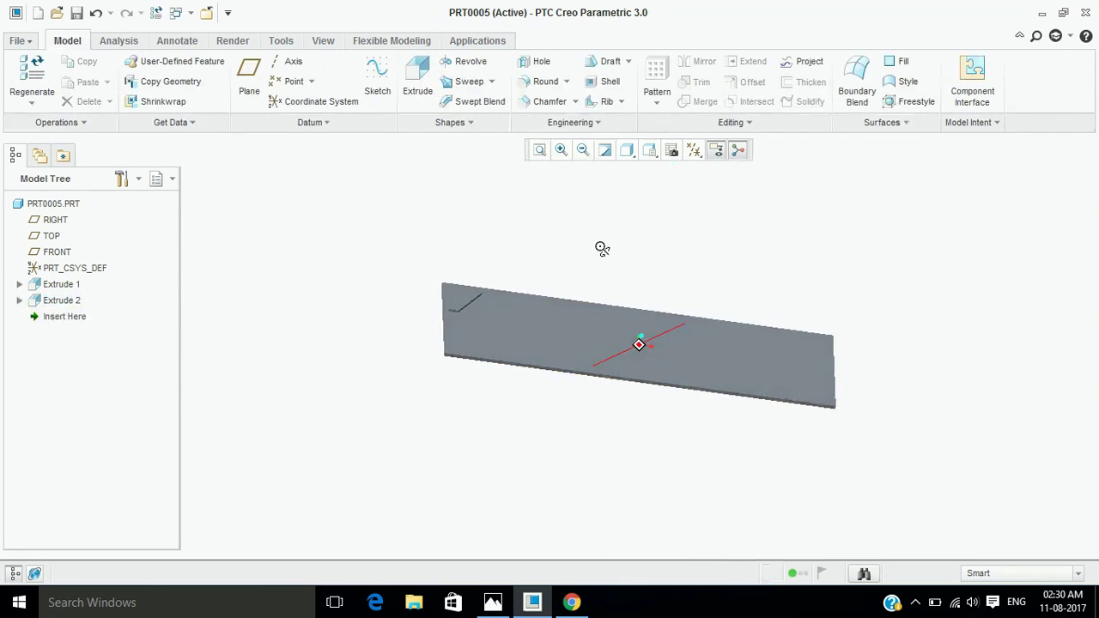
# Start a direction pattern of the small extrusion along the plate's upper long edge, with the copies running toward the plate's far end.
pyautogui.click(477, 298)
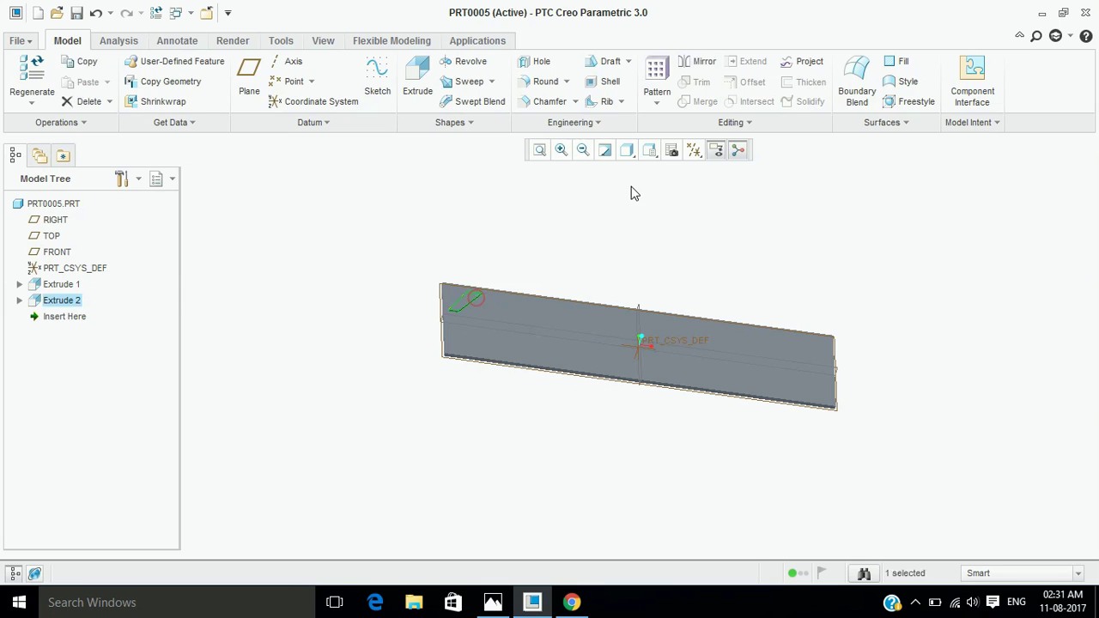
pyautogui.click(657, 77)
pyautogui.click(32, 81)
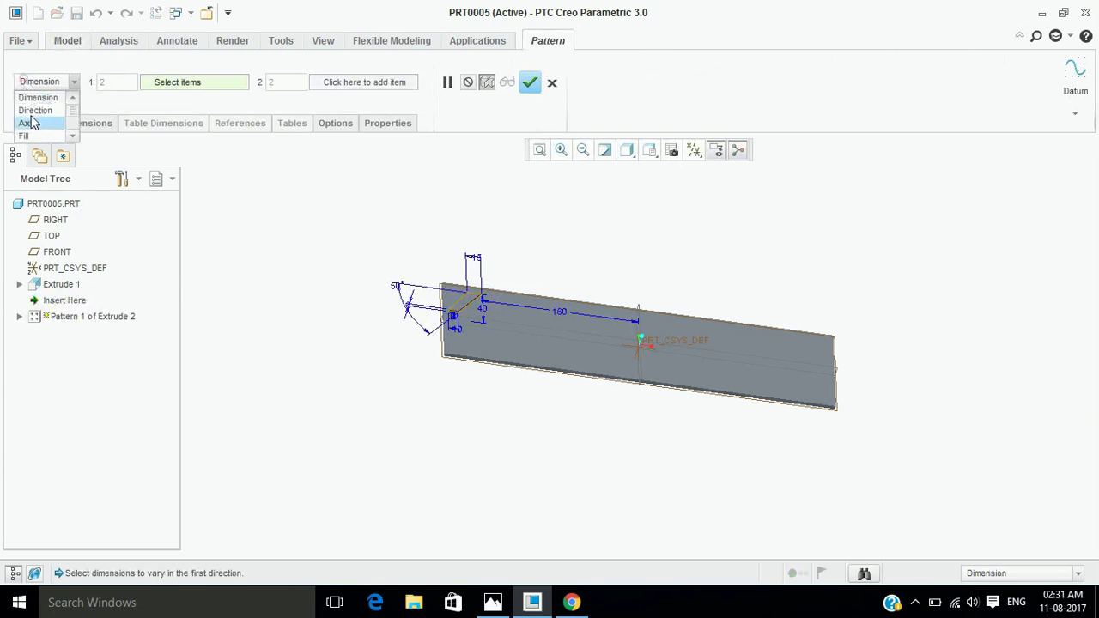
pyautogui.click(45, 118)
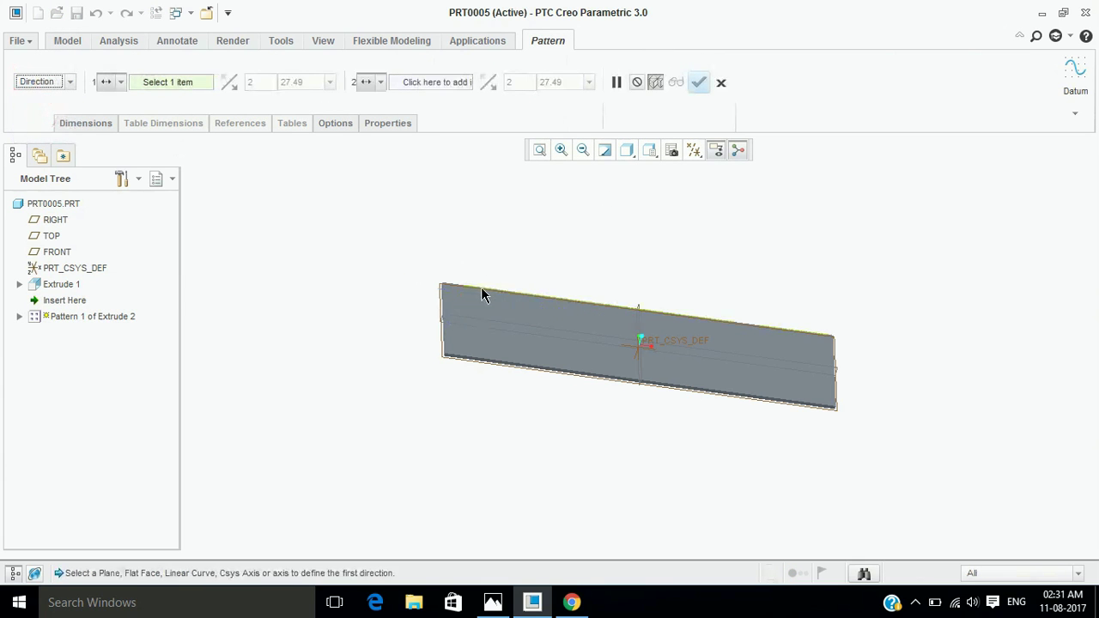
pyautogui.click(481, 288)
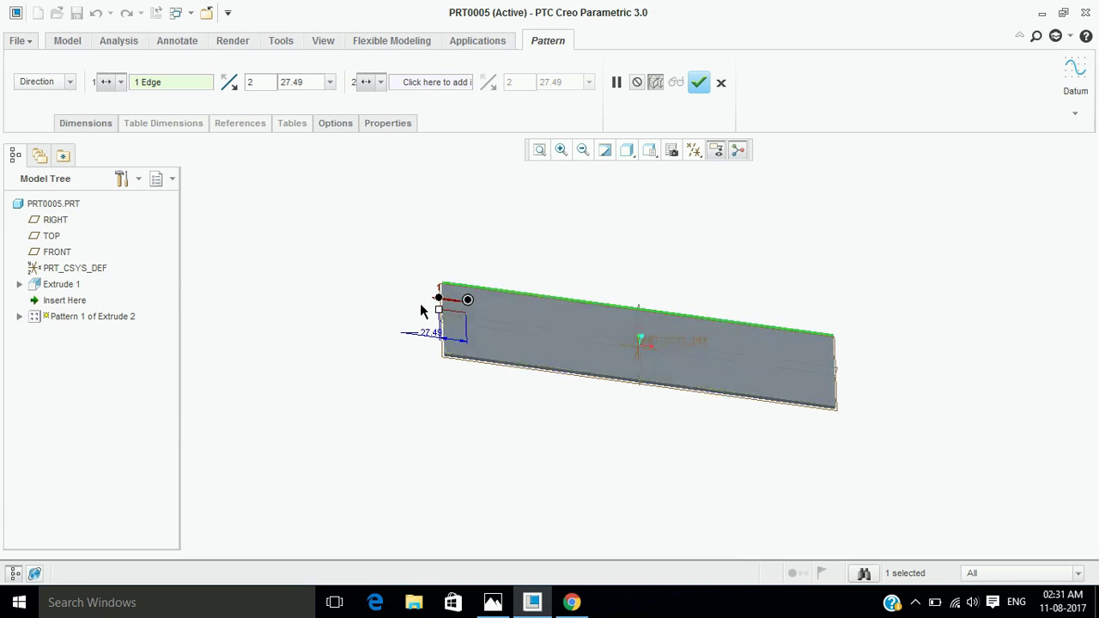
pyautogui.moveTo(446, 315); pyautogui.dragTo(490, 317)
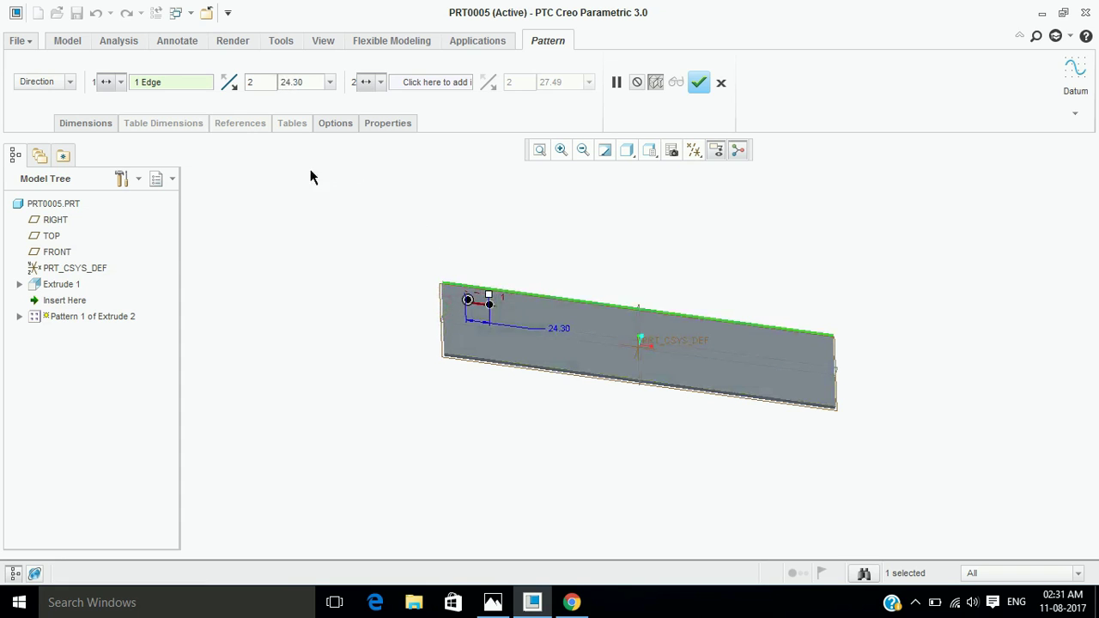
# Set the pattern spacing to 20 mm and the number of members to 20, and create the pattern.
pyautogui.click(298, 84)
pyautogui.write('20')
pyautogui.press('Return')
pyautogui.click(257, 83)
pyautogui.write('0')
pyautogui.press('Return')
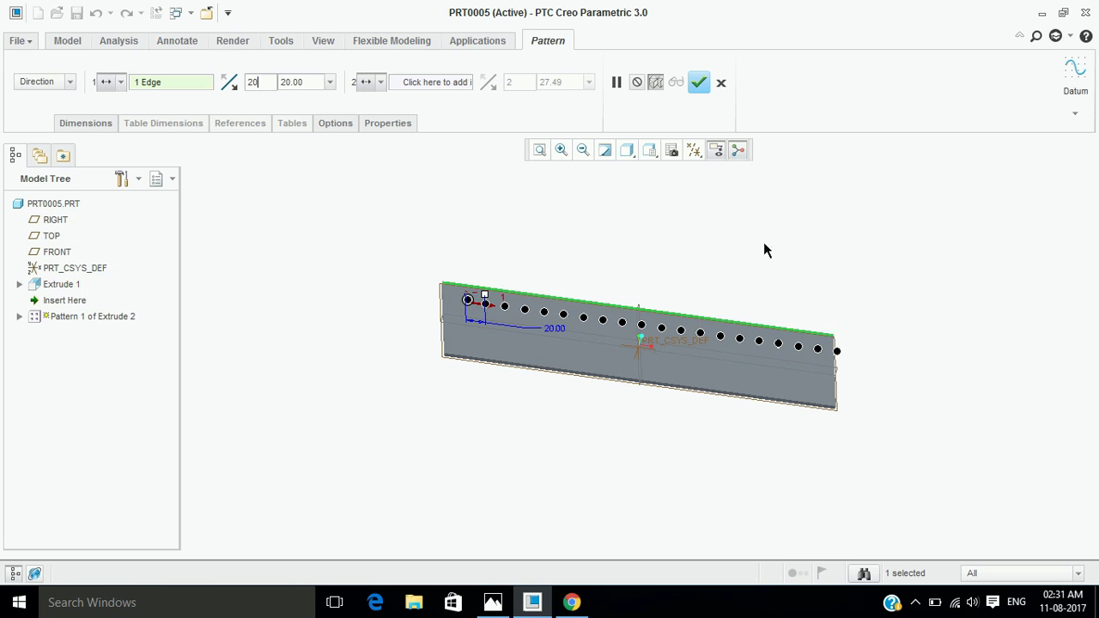
pyautogui.click(700, 83)
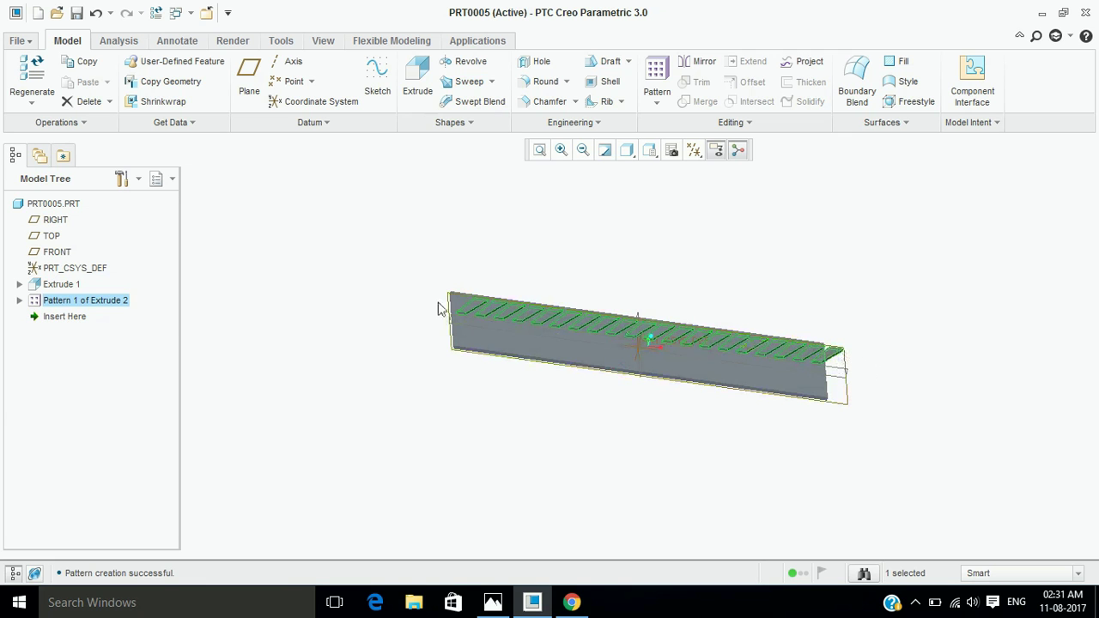
# Redefine the pattern of small slanted extrusions to have 19 members along the plate's upper edge.
pyautogui.rightClick(54, 309)
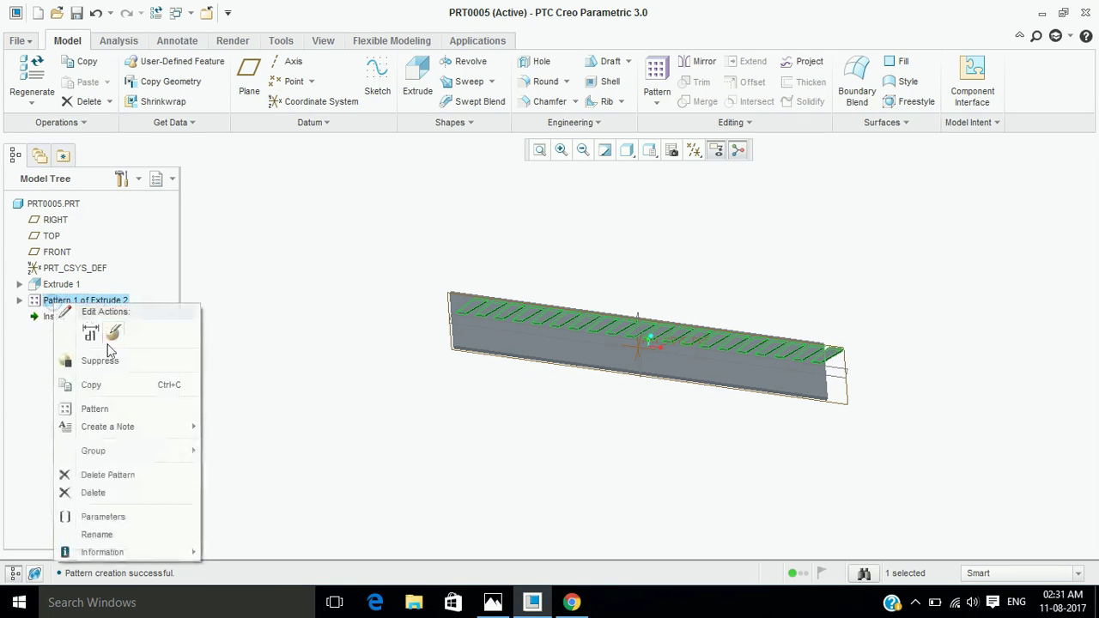
pyautogui.click(107, 332)
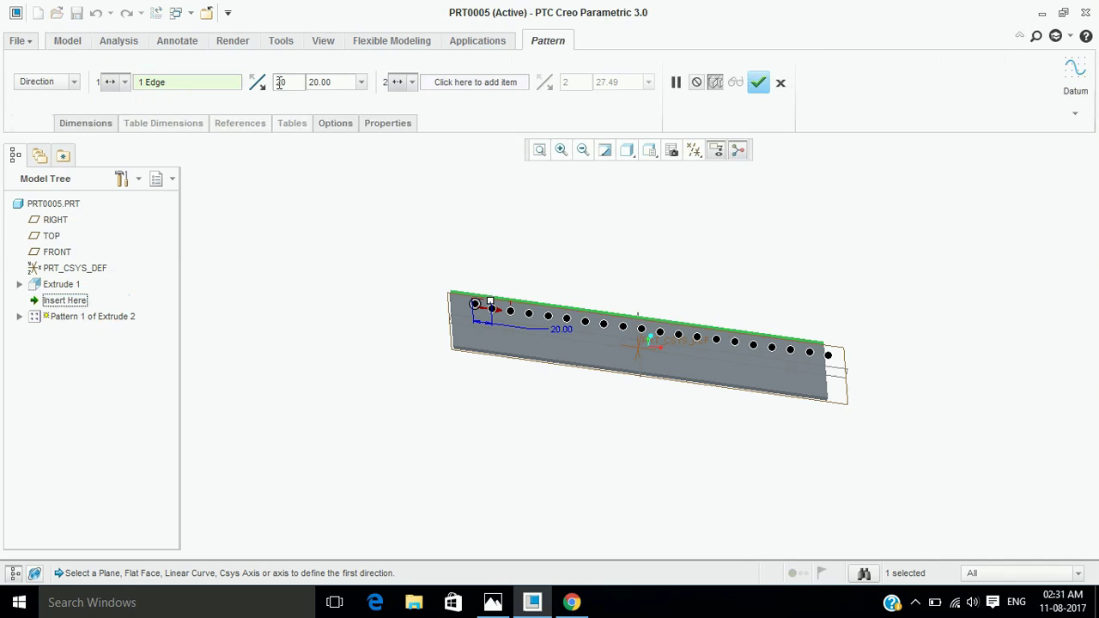
pyautogui.click(287, 85)
pyautogui.press('BackSpace')
pyautogui.press('BackSpace')
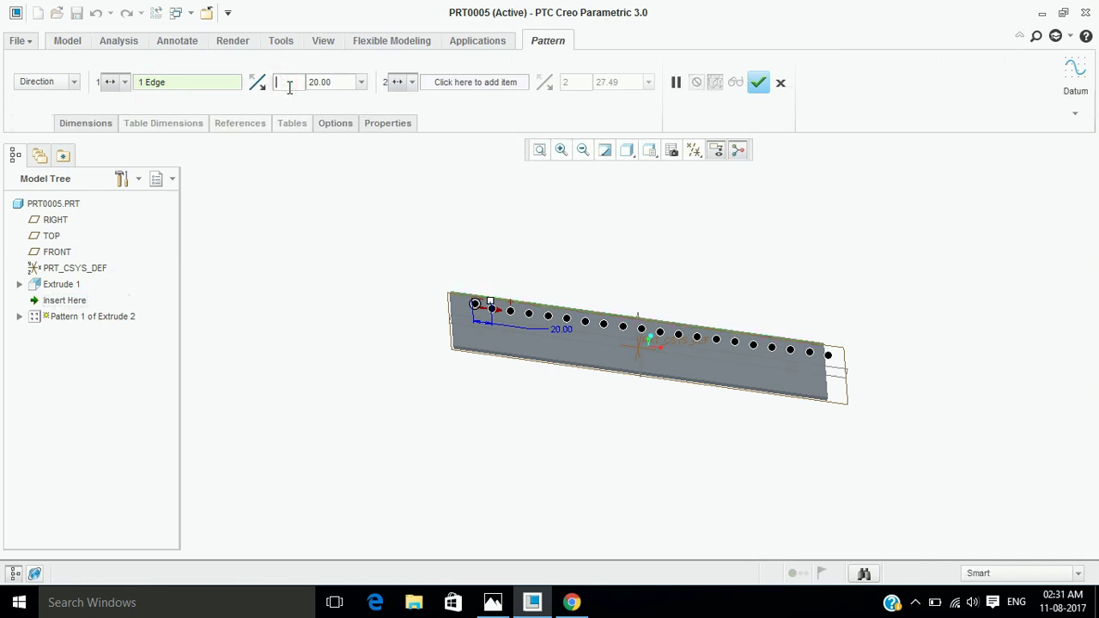
pyautogui.write('19')
pyautogui.press('Return')
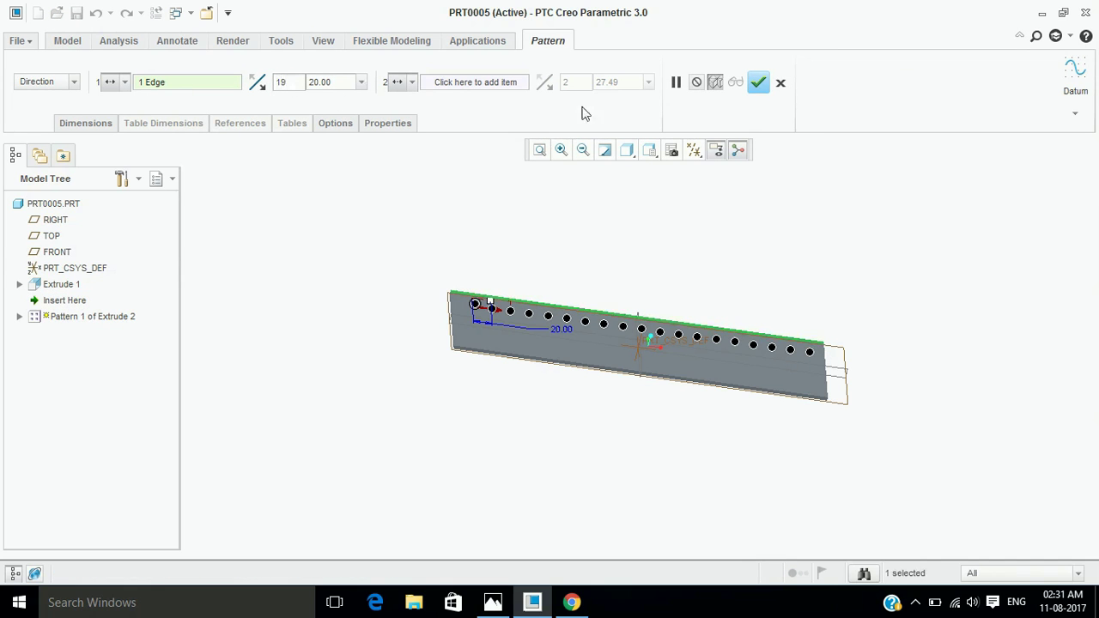
pyautogui.click(758, 83)
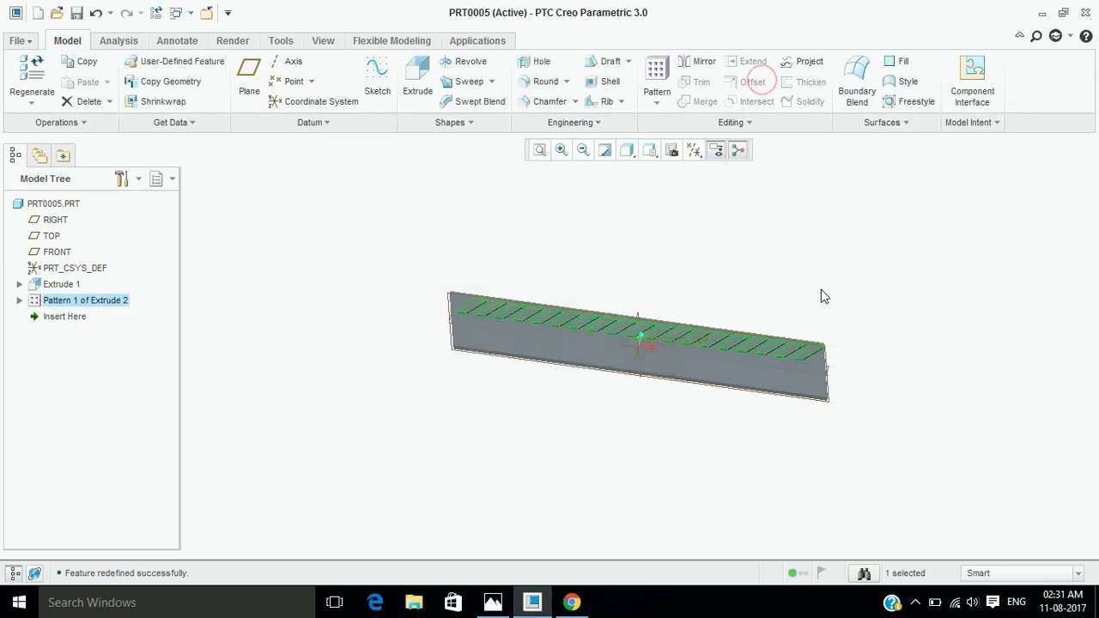
pyautogui.click(821, 289)
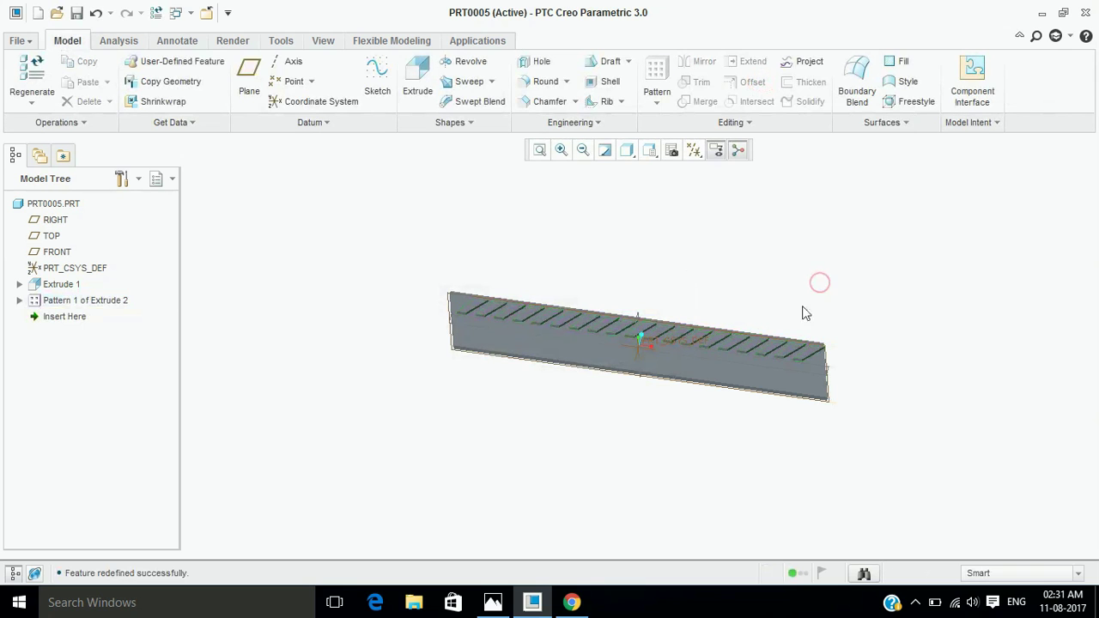
pyautogui.click(818, 354)
pyautogui.click(927, 279)
# Mirror the patterned extrusions about the plate's lengthwise mid-plane to create a matching row along the lower edge.
pyautogui.click(85, 300)
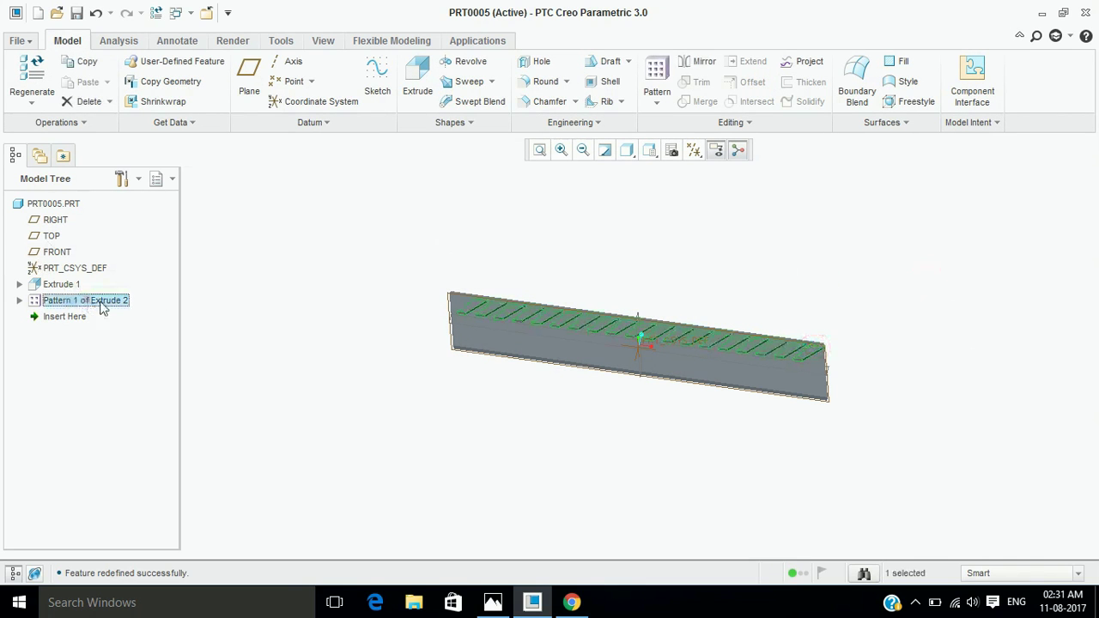
pyautogui.click(697, 62)
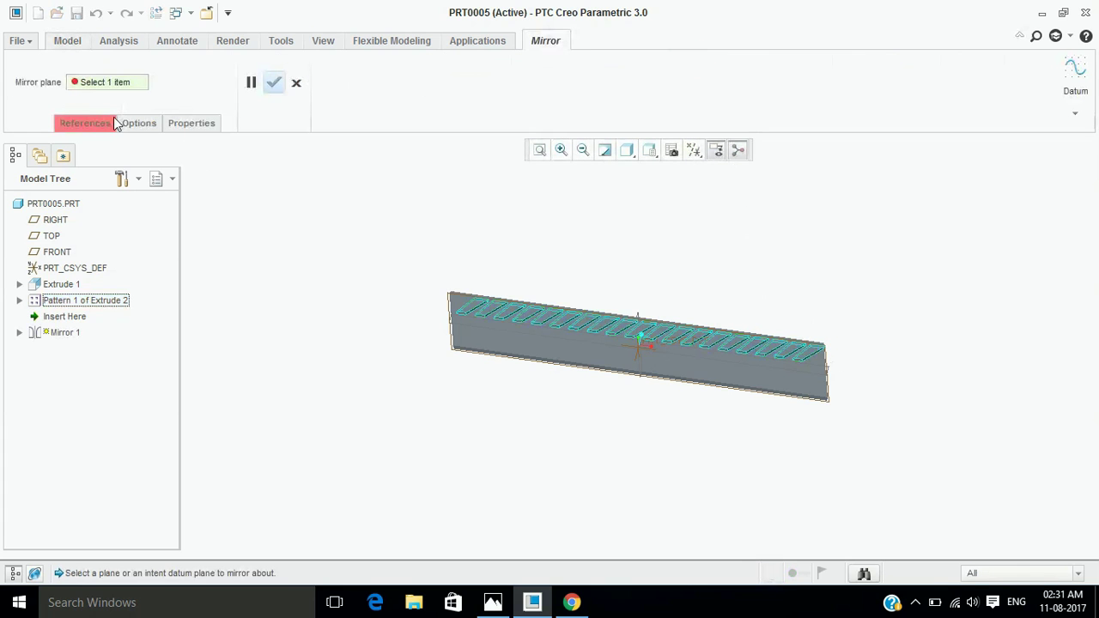
pyautogui.click(831, 369)
pyautogui.click(274, 82)
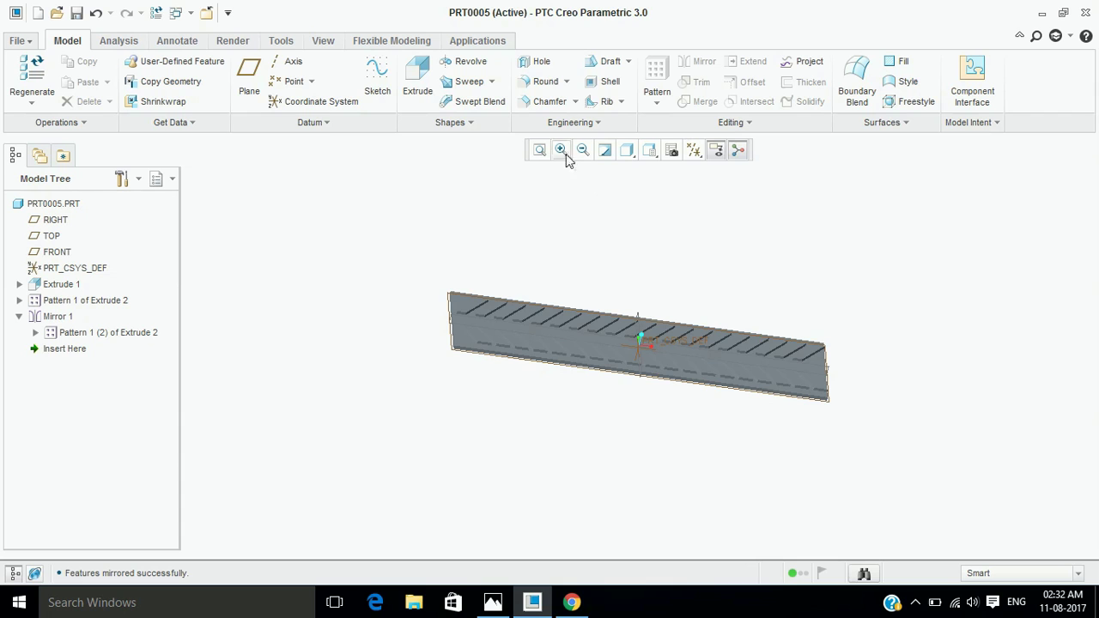
pyautogui.moveTo(798, 275); pyautogui.dragTo(795, 290, button='middle')
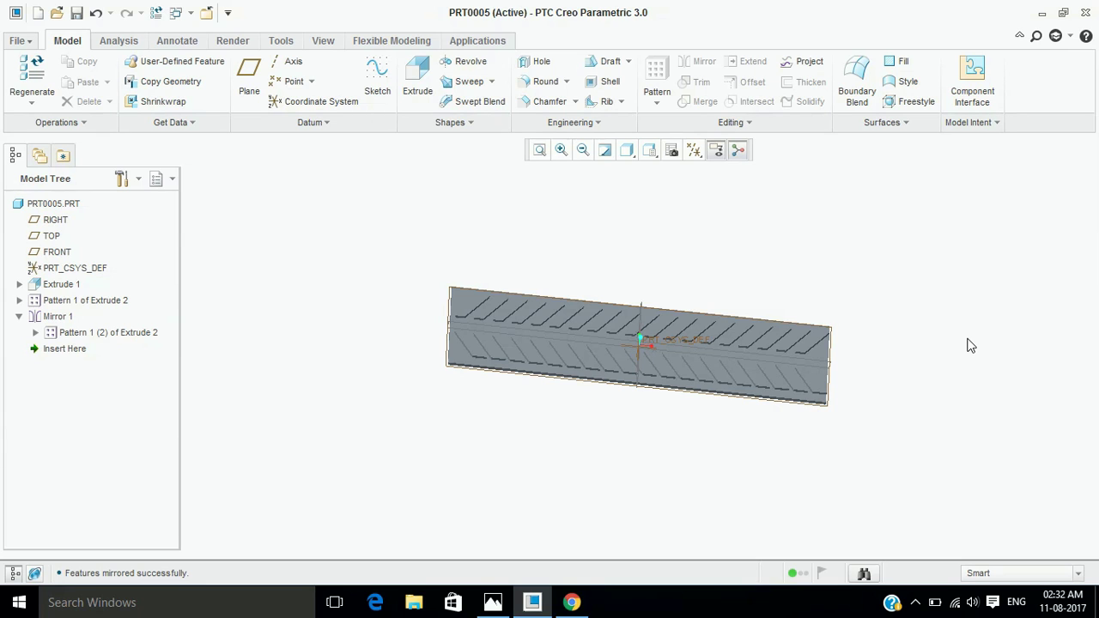
# Start a Warp of the entire solid using the Bend deformation, and set the bend angle to 200.
pyautogui.click(732, 122)
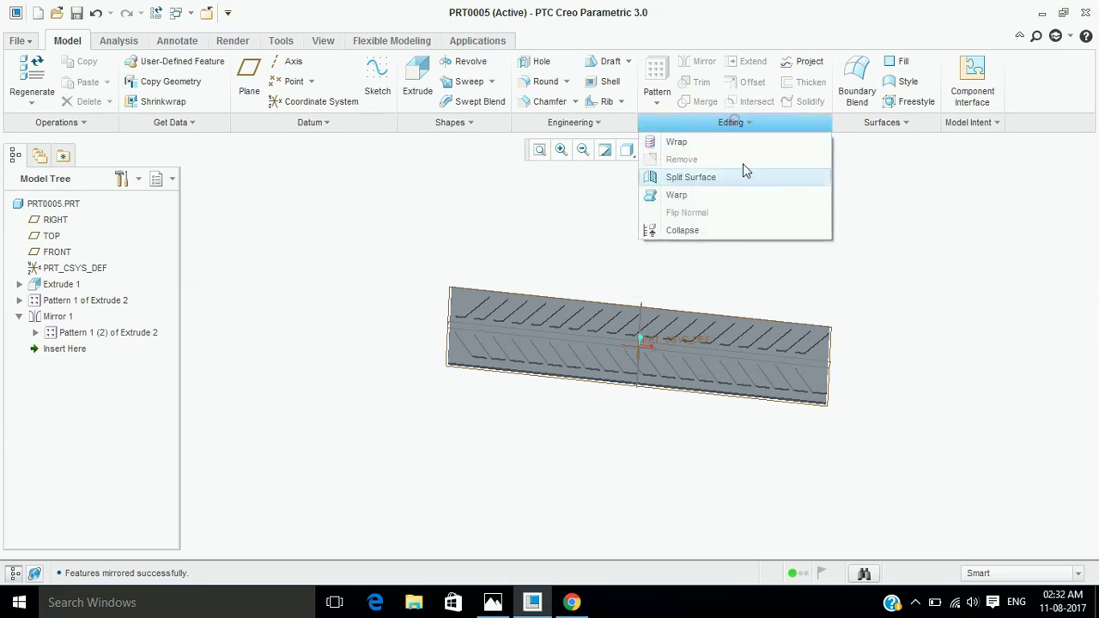
pyautogui.click(740, 199)
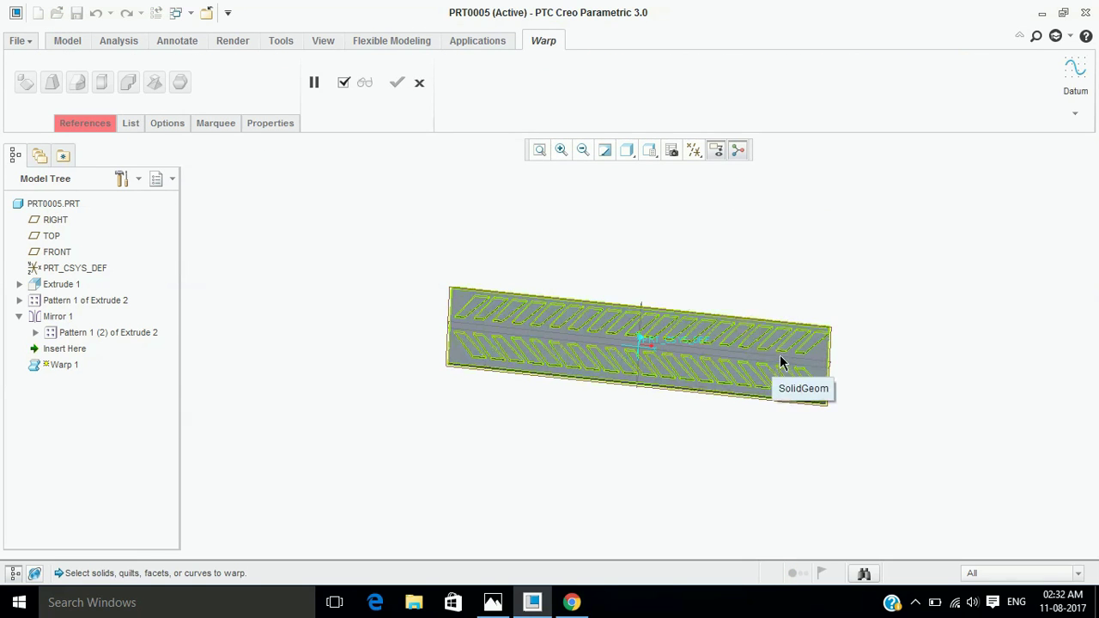
pyautogui.click(821, 370)
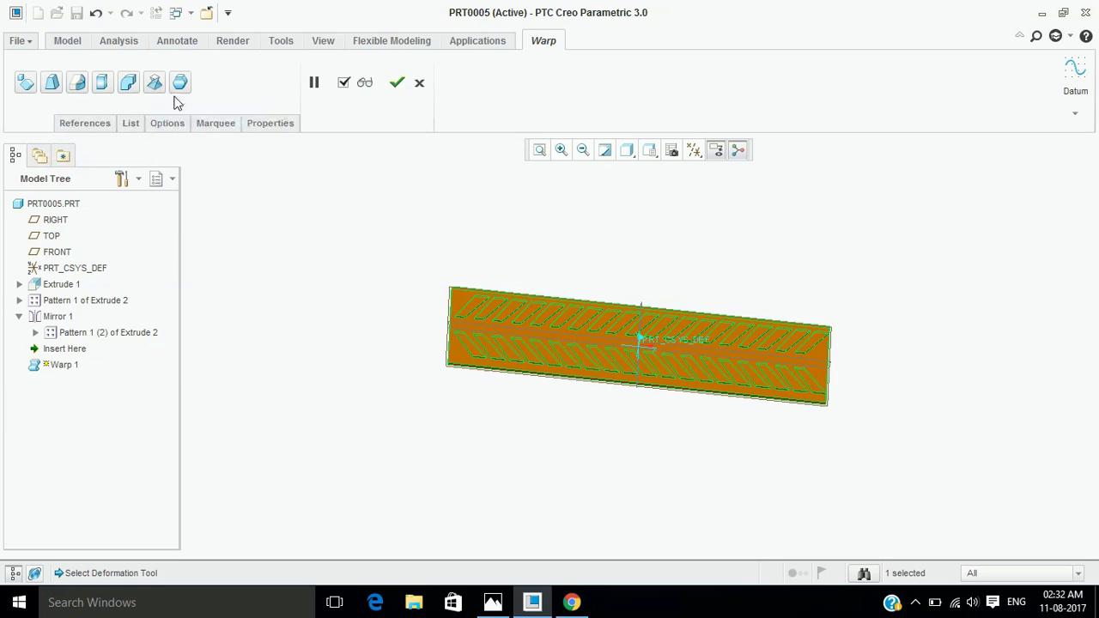
pyautogui.click(129, 86)
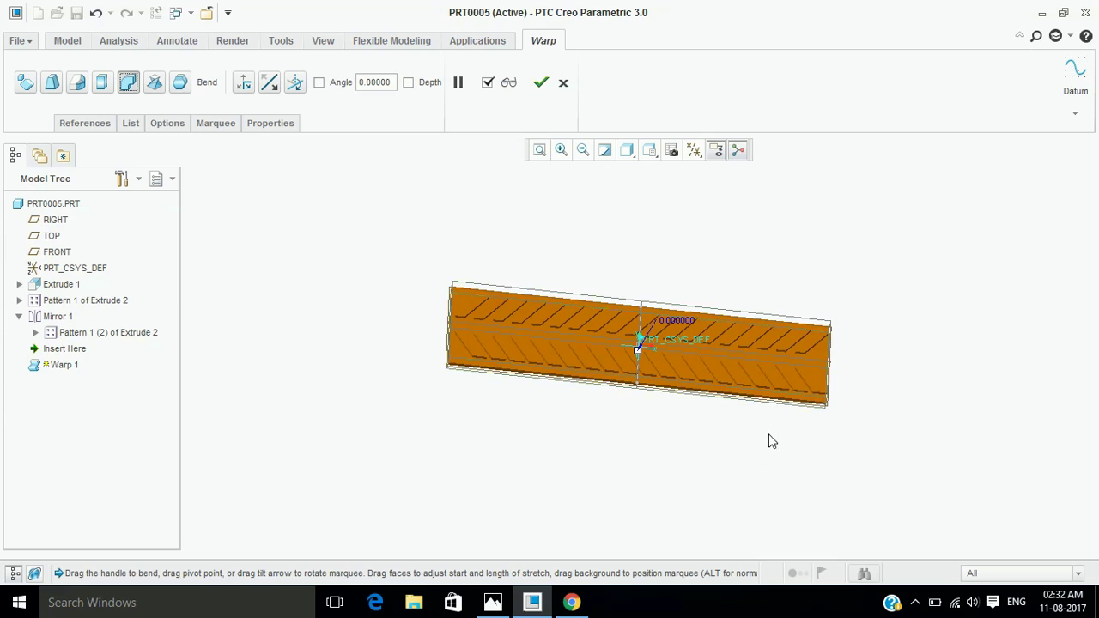
pyautogui.doubleClick(392, 82)
pyautogui.write('200')
pyautogui.press('Return')
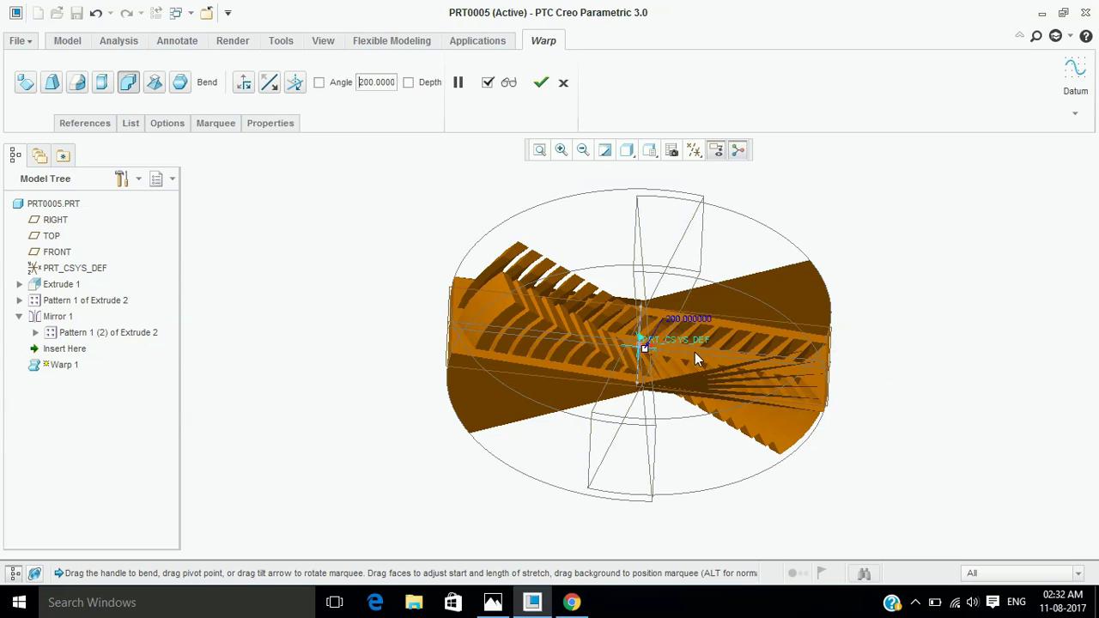
# Change the bend's axis and tilt so the plate curls across its width with the ribs outside, and complete the warp.
pyautogui.click(245, 83)
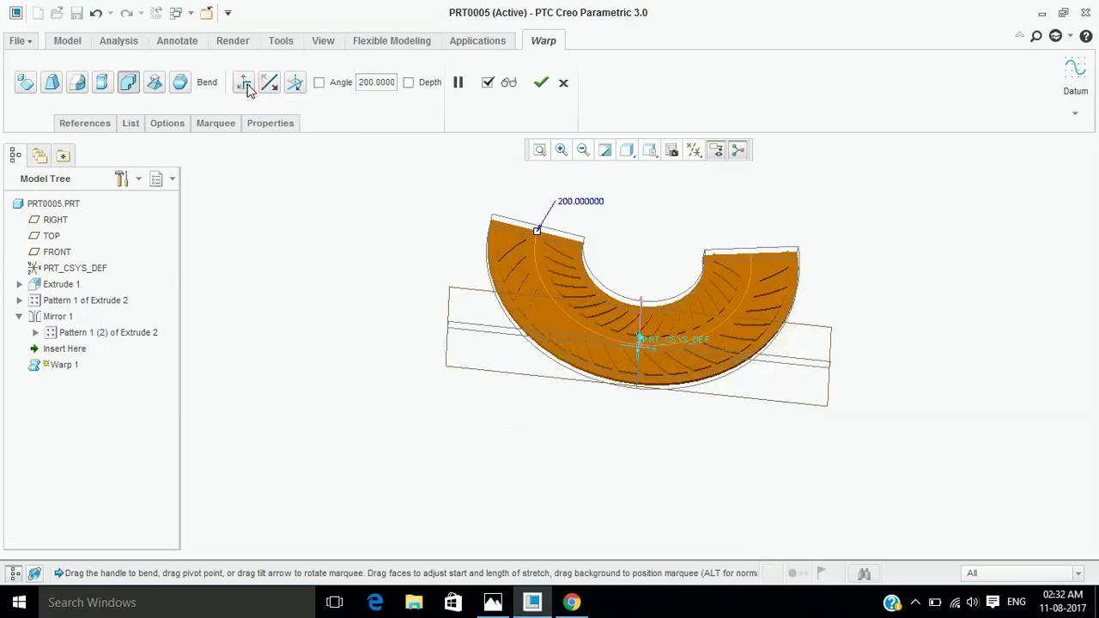
pyautogui.click(245, 83)
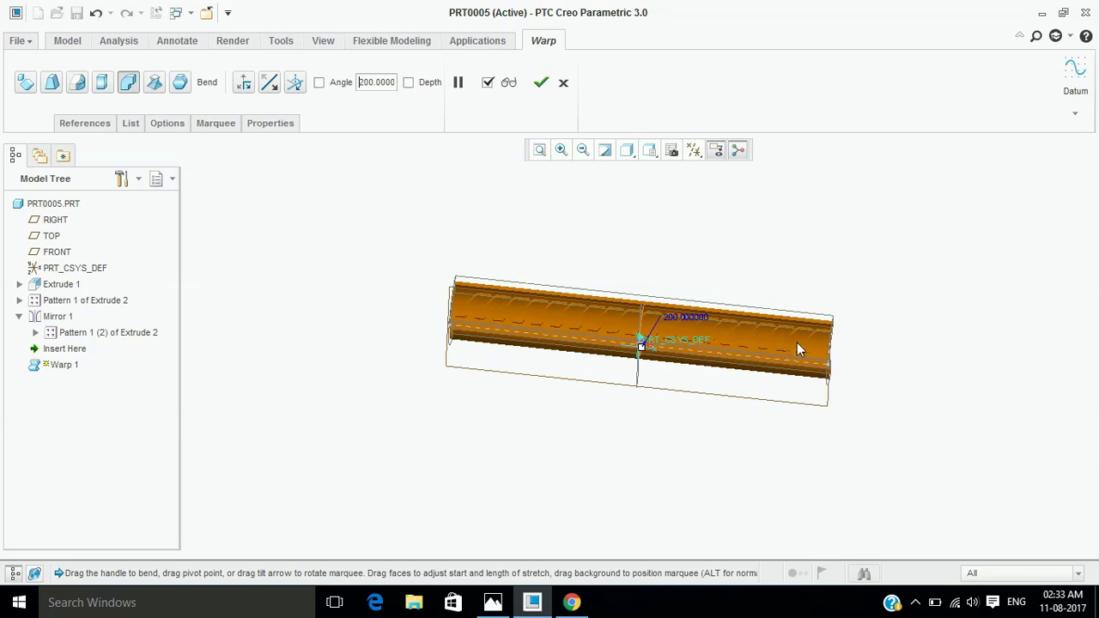
pyautogui.moveTo(974, 381); pyautogui.dragTo(982, 263, button='middle')
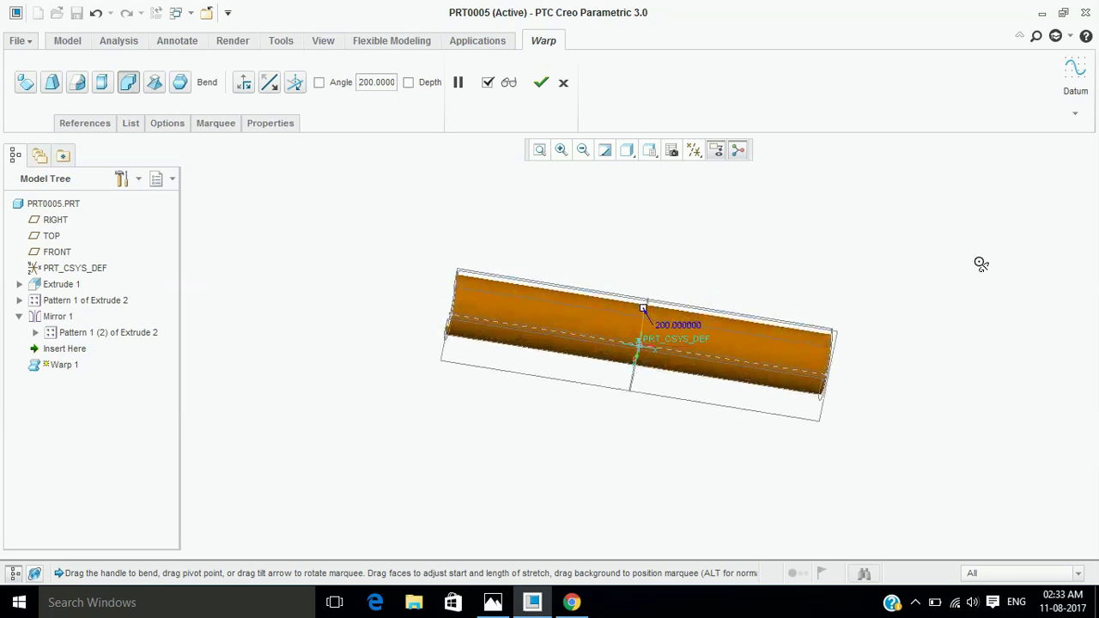
pyautogui.click(295, 83)
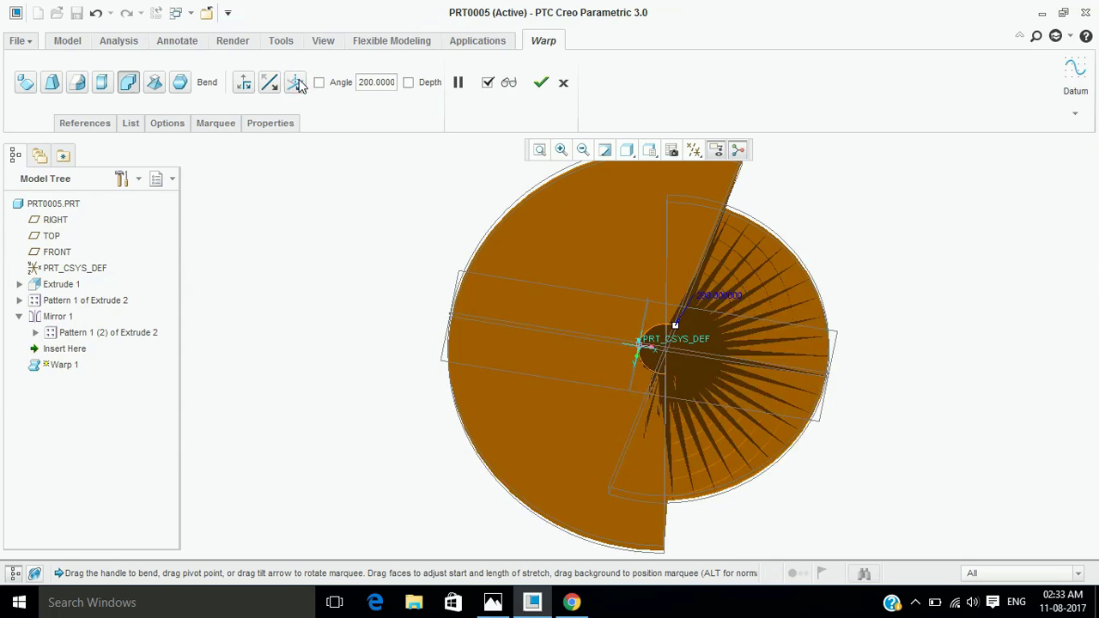
pyautogui.click(295, 82)
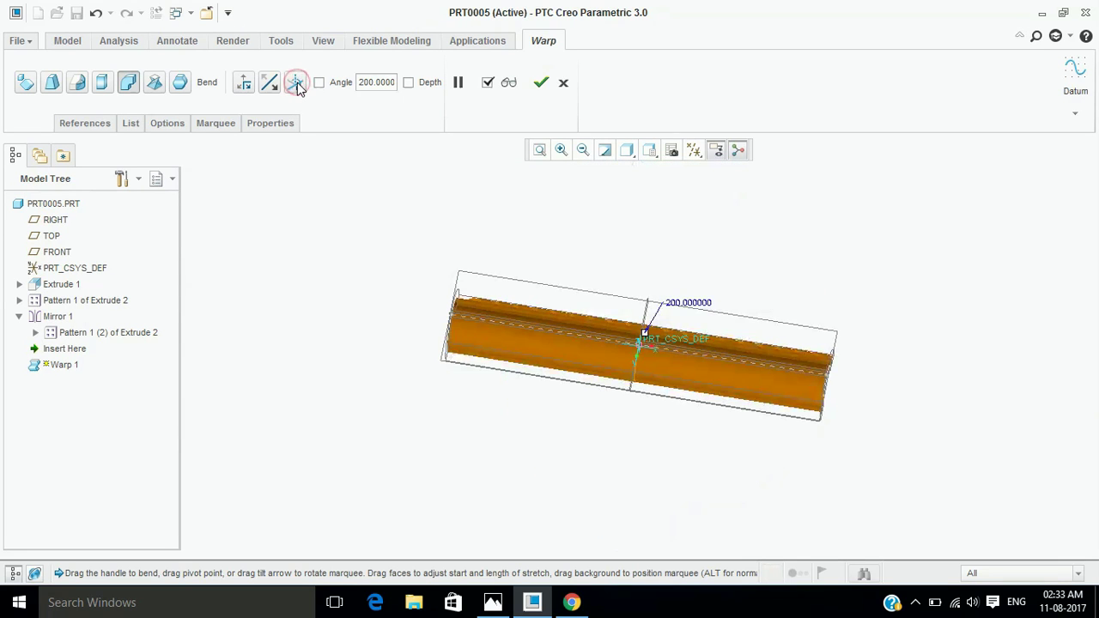
pyautogui.moveTo(748, 241); pyautogui.dragTo(780, 292, button='middle')
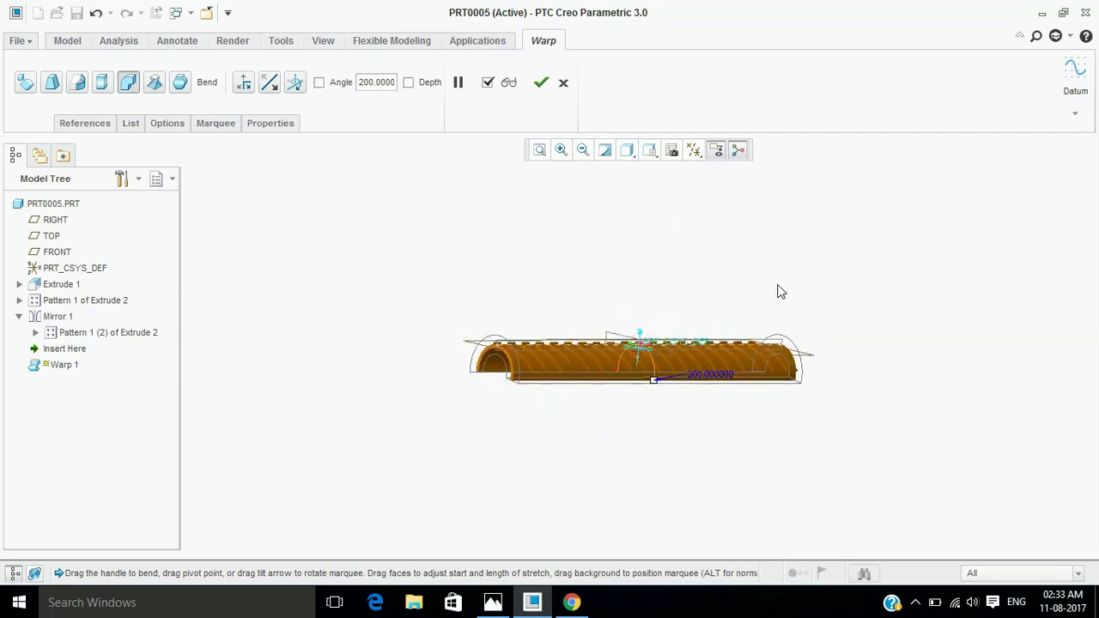
pyautogui.click(539, 81)
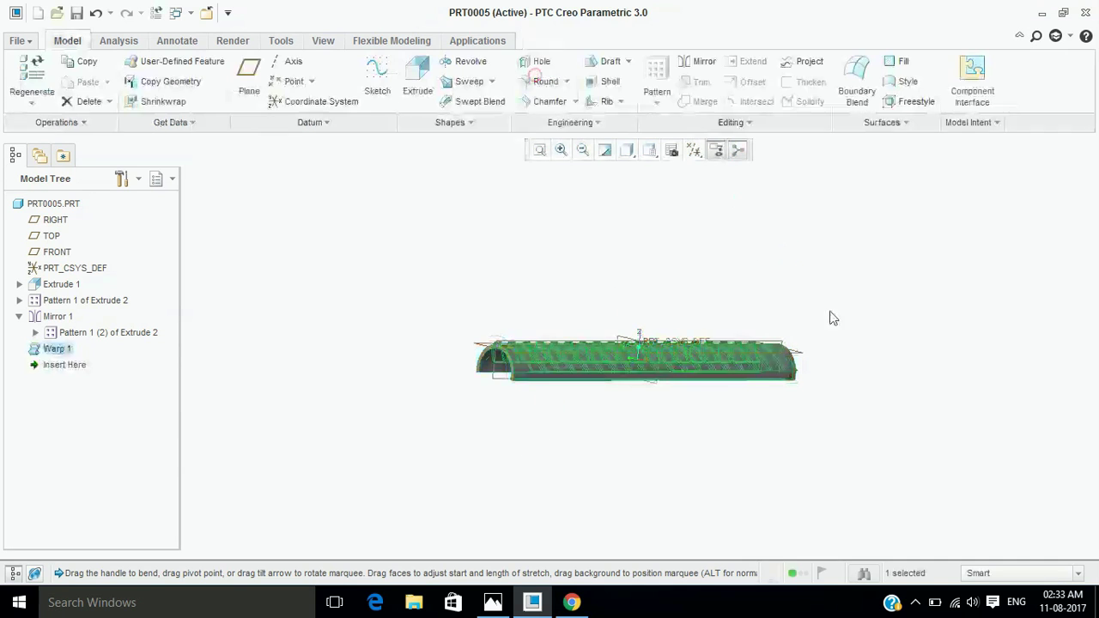
# Create a datum plane offset 200 mm from the RIGHT plane at the far end of the curved plate.
pyautogui.moveTo(837, 292); pyautogui.dragTo(861, 312, button='middle')
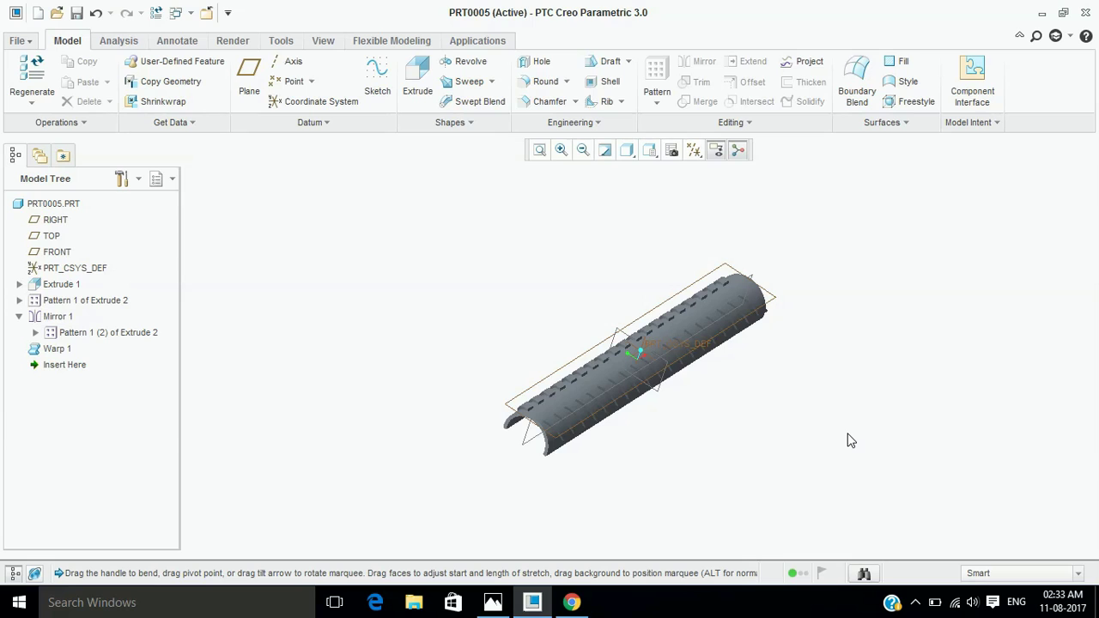
pyautogui.click(245, 78)
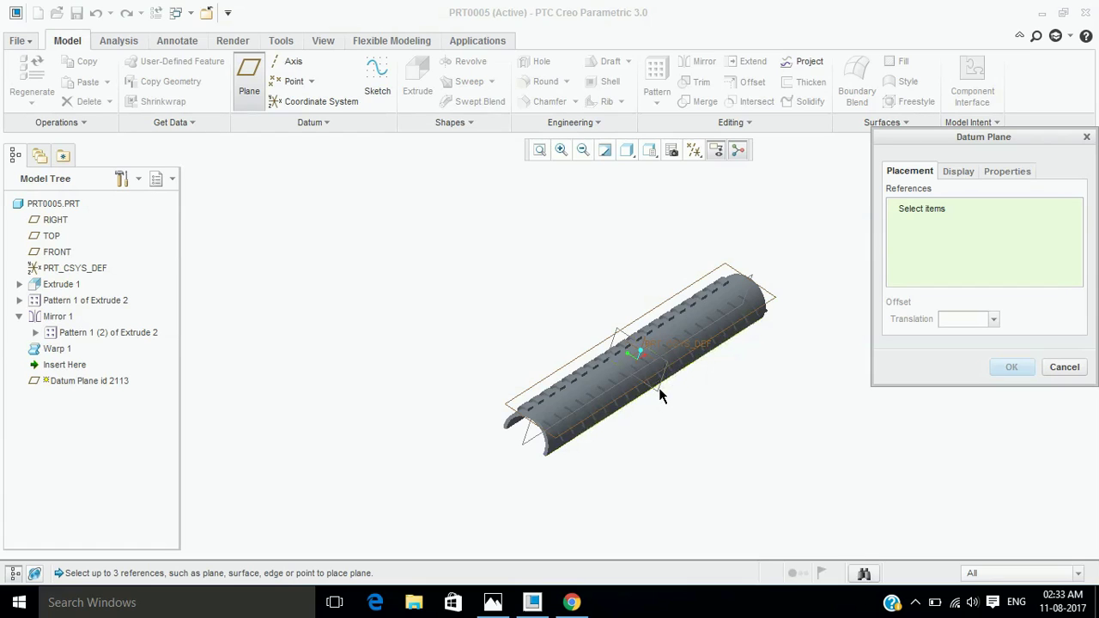
pyautogui.click(623, 331)
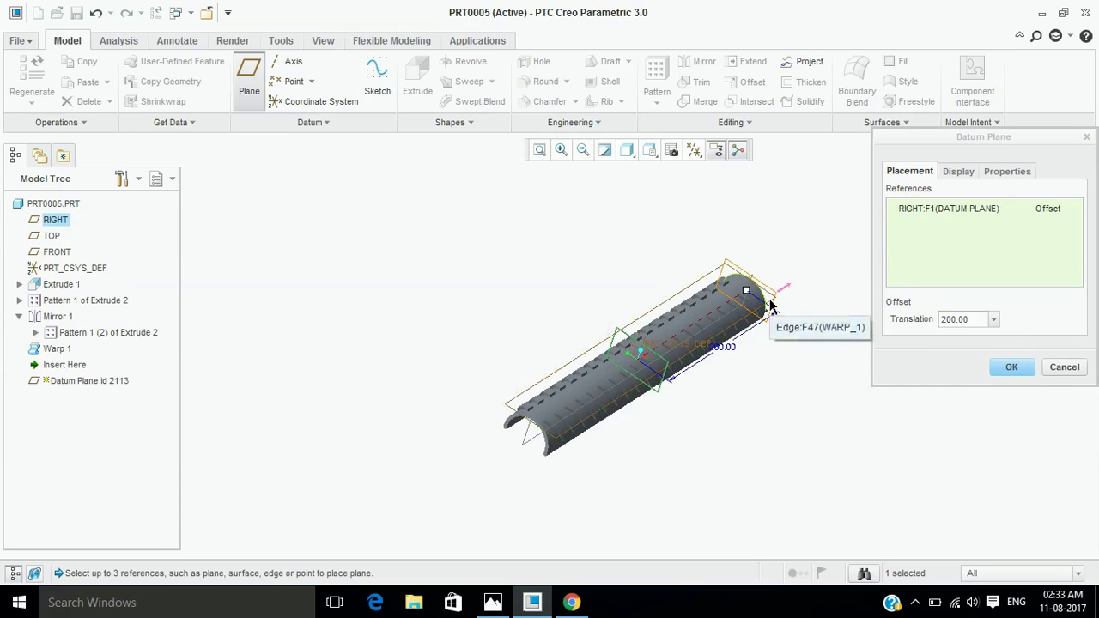
pyautogui.click(1011, 368)
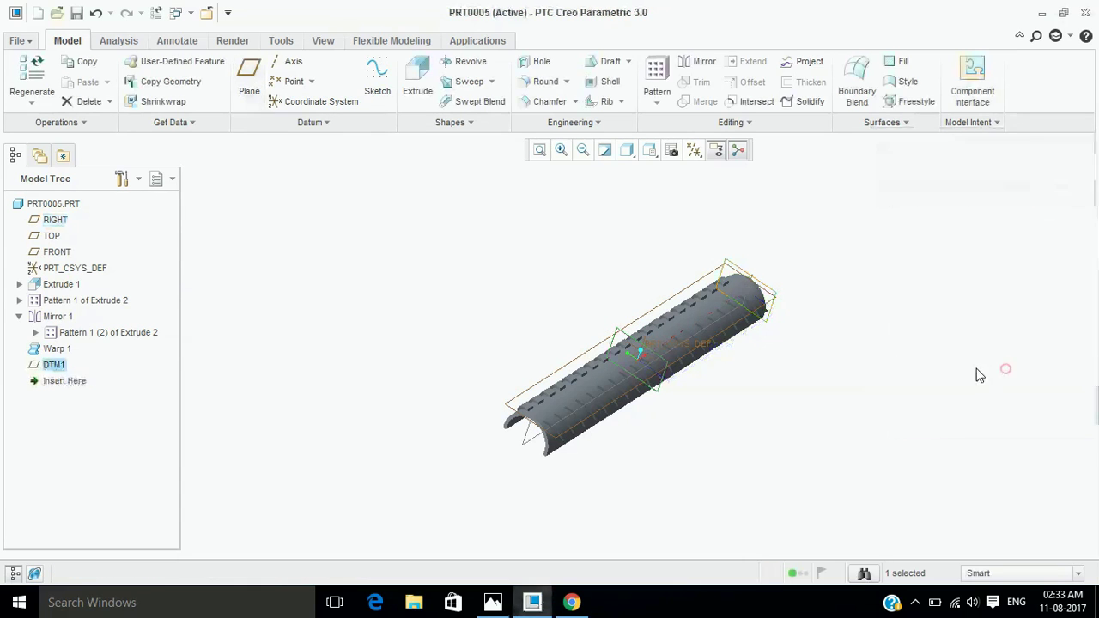
# Create a second datum plane offset 200 mm from the RIGHT plane in the opposite direction, at the near end.
pyautogui.click(662, 396)
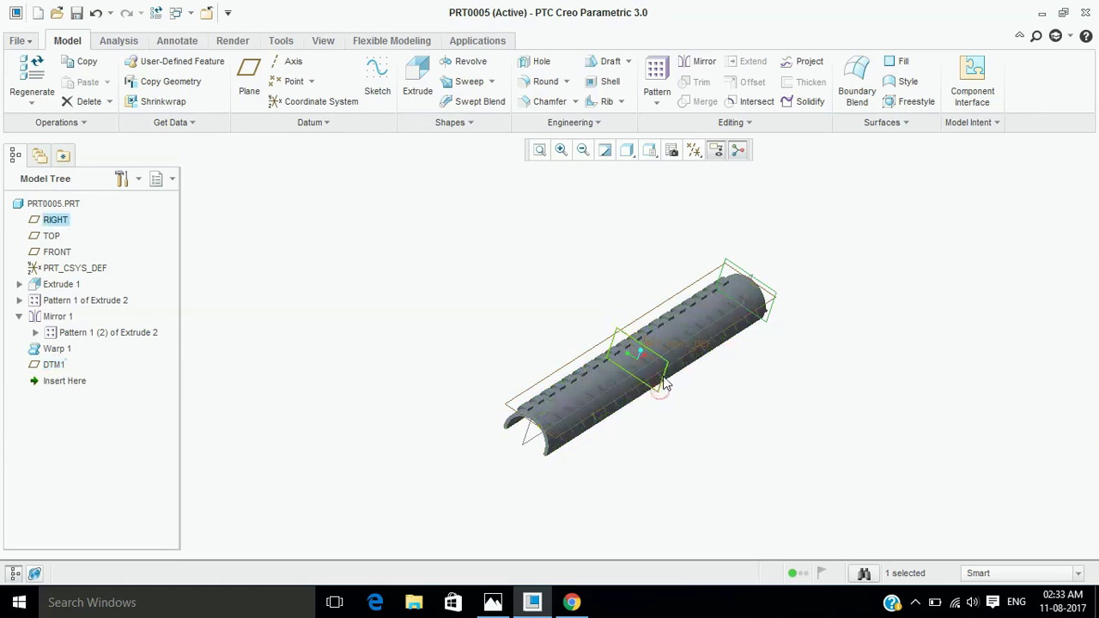
pyautogui.click(253, 73)
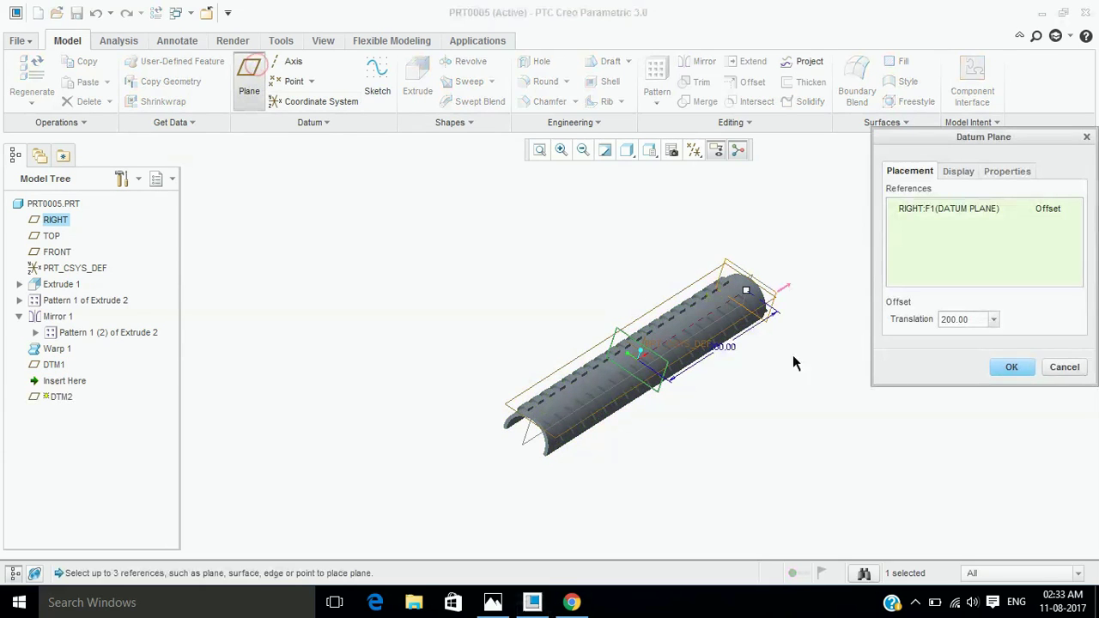
pyautogui.moveTo(746, 291); pyautogui.dragTo(552, 449)
pyautogui.doubleClick(977, 320)
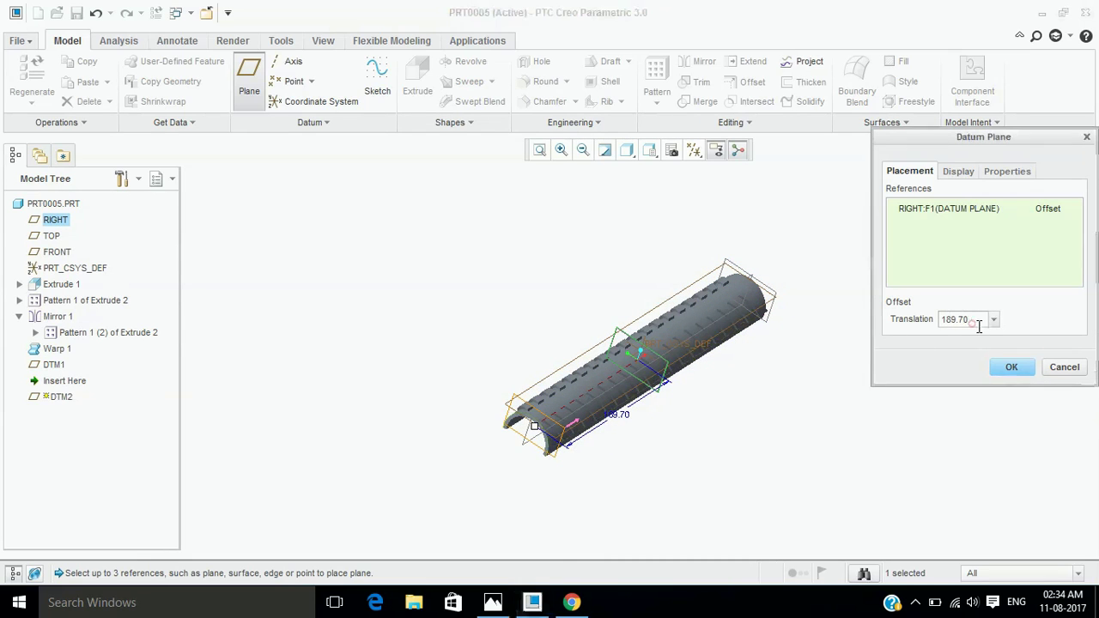
pyautogui.write('200')
pyautogui.press('Return')
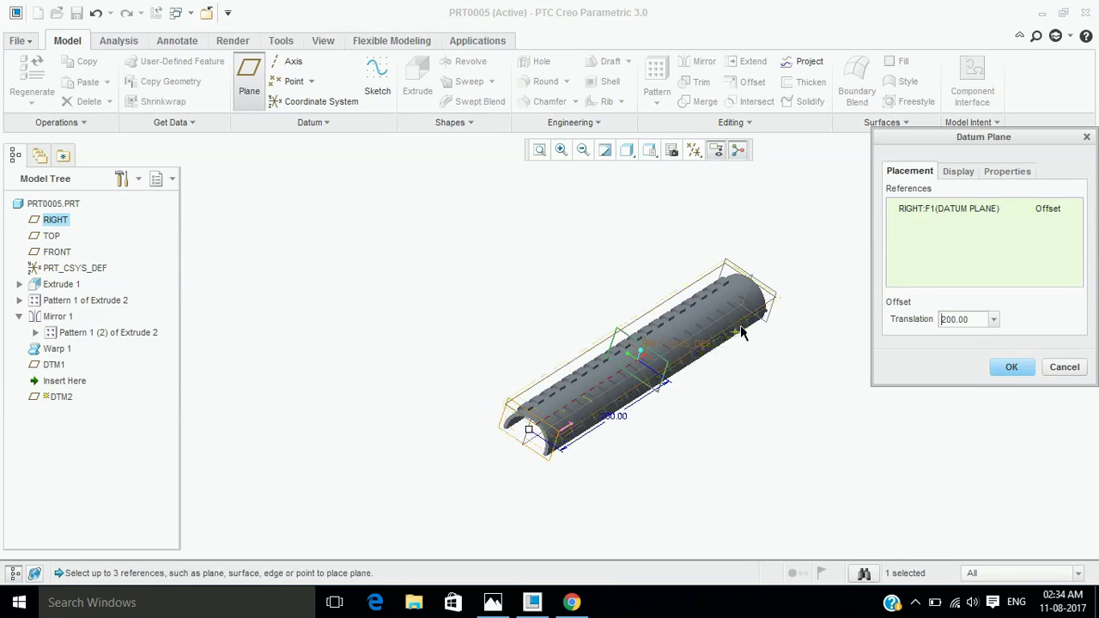
pyautogui.click(1006, 368)
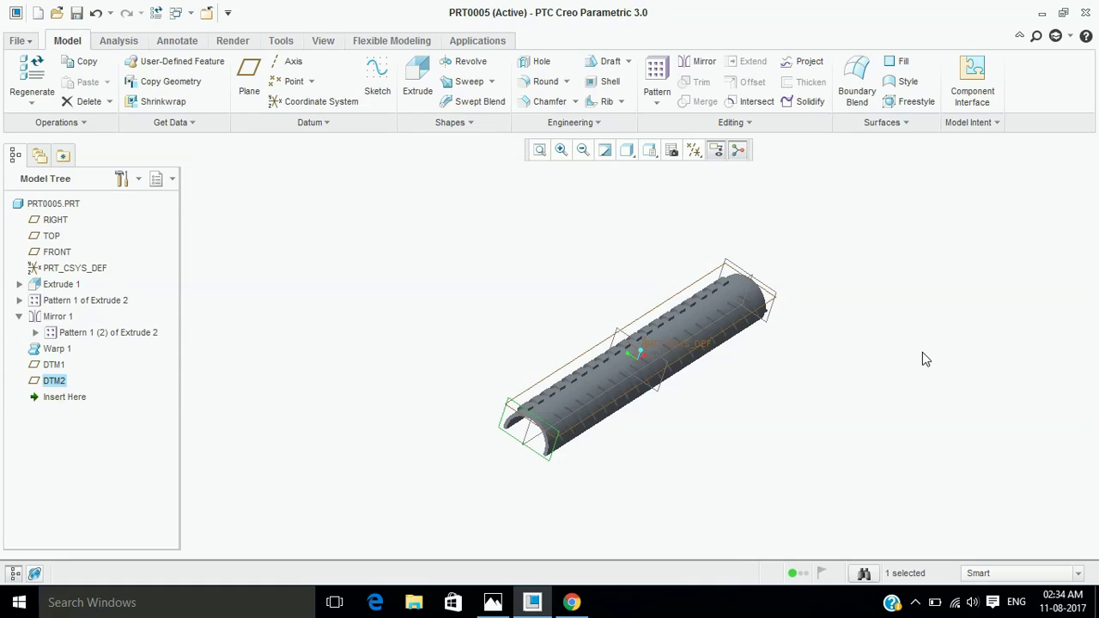
# Group the RIGHT plane, both offset datum planes and all features in between into a local group.
pyautogui.keyDown('ctrl'); pyautogui.click(62, 368); pyautogui.keyUp('ctrl')
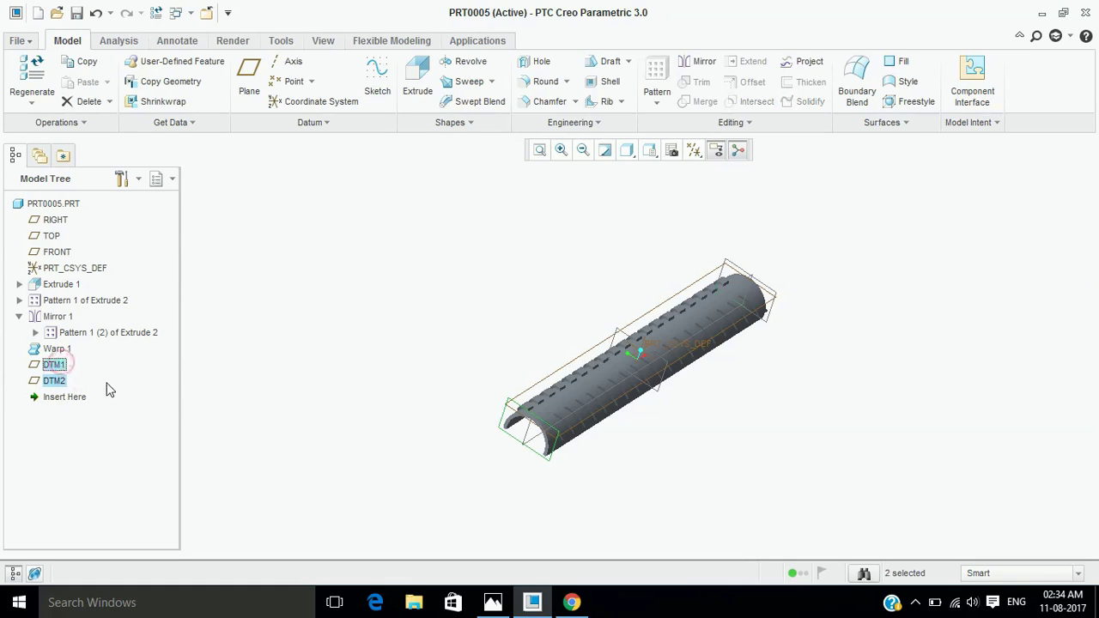
pyautogui.keyDown('ctrl'); pyautogui.click(660, 395); pyautogui.keyUp('ctrl')
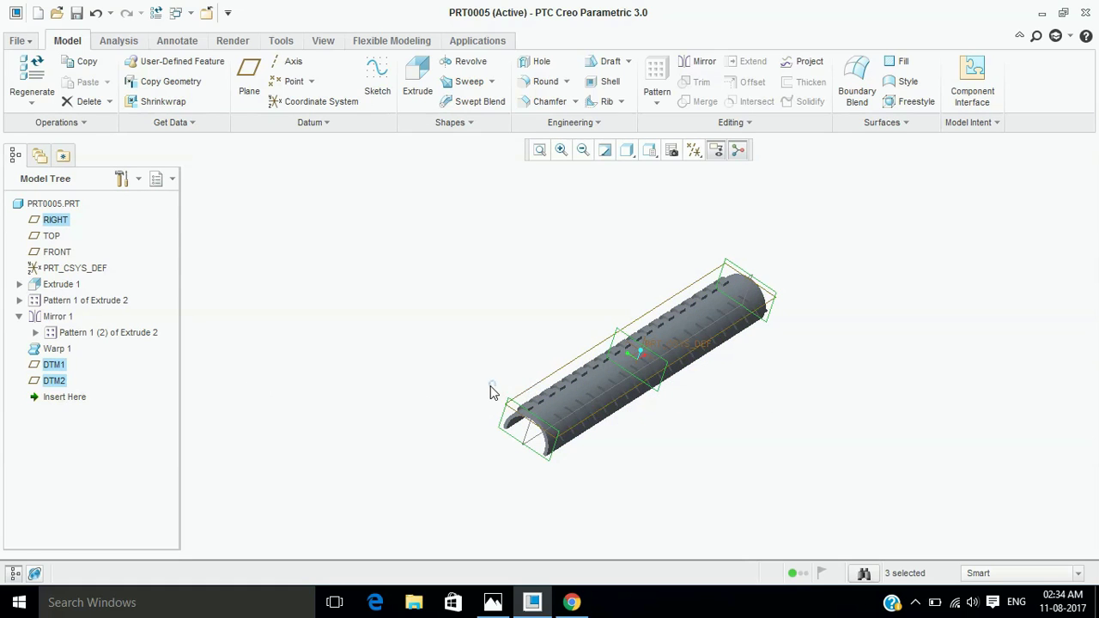
pyautogui.rightClick(52, 381)
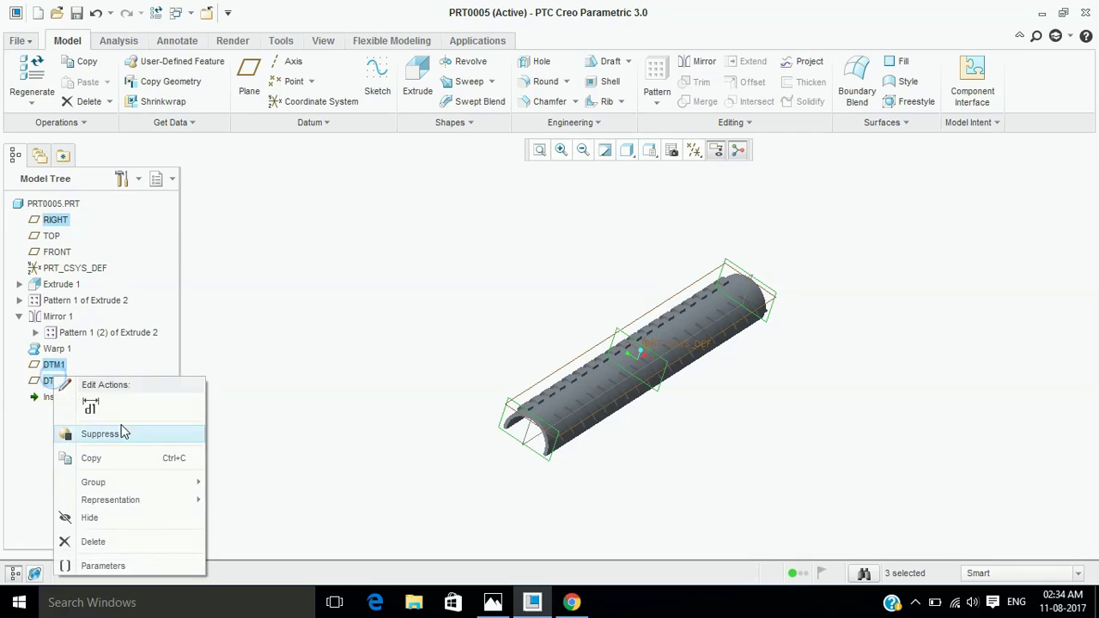
pyautogui.moveTo(119, 483)
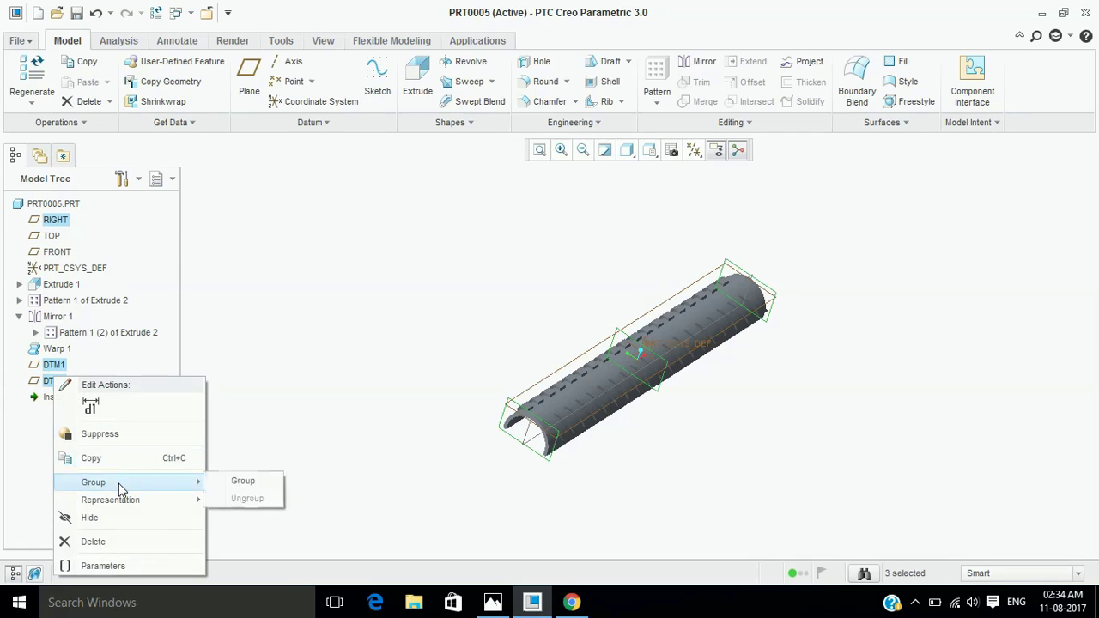
pyautogui.click(241, 488)
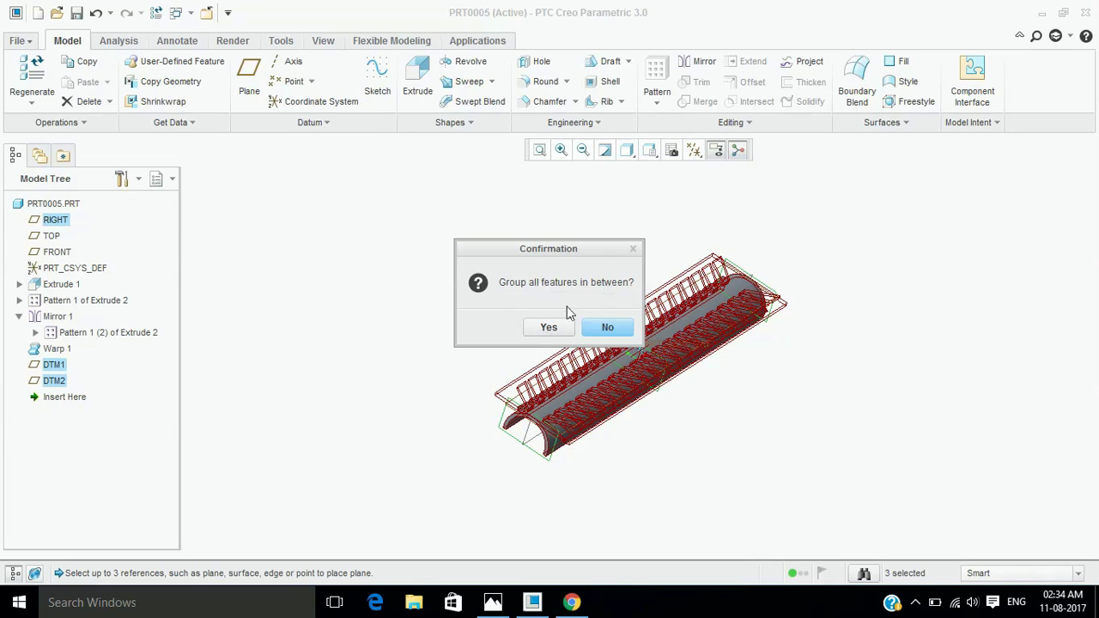
pyautogui.click(547, 328)
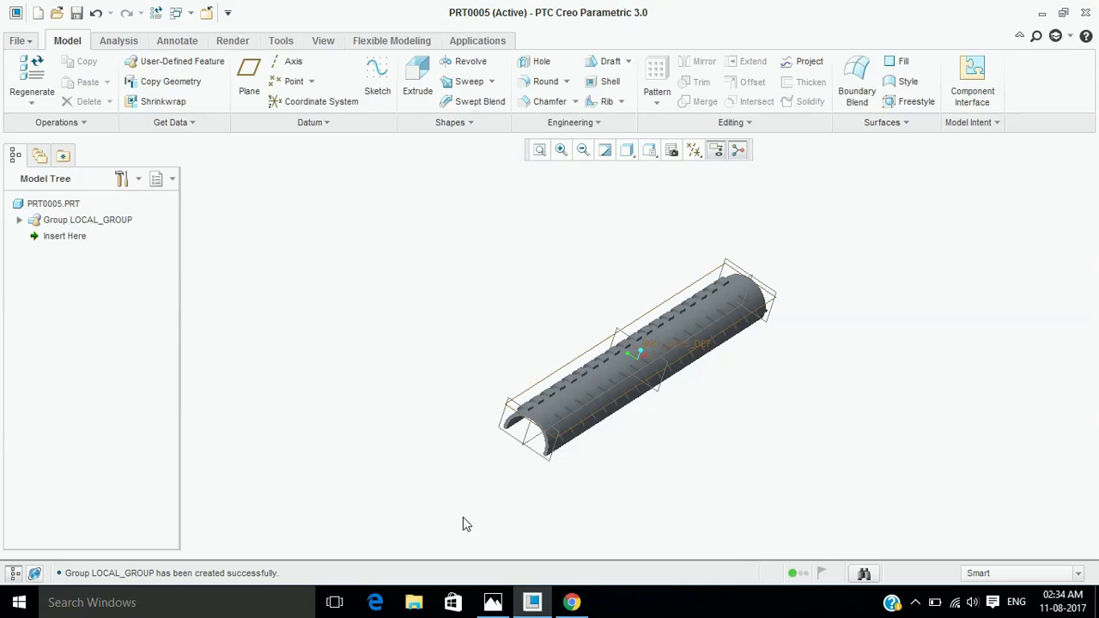
pyautogui.click(99, 221)
pyautogui.click(93, 221)
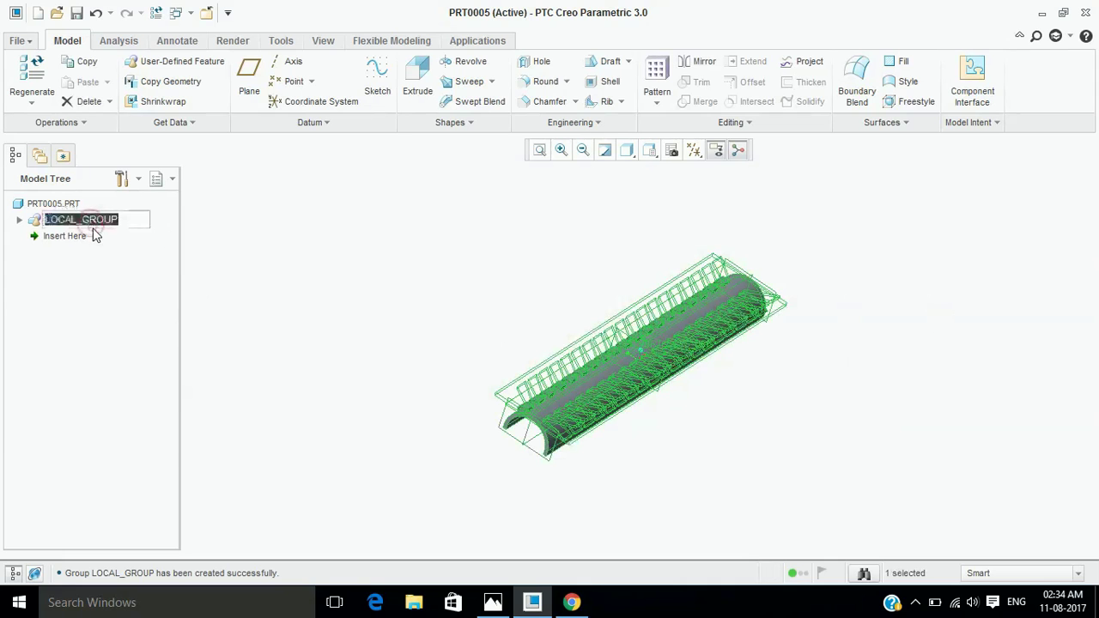
pyautogui.click(131, 260)
pyautogui.click(132, 216)
pyautogui.click(116, 256)
pyautogui.click(239, 245)
pyautogui.click(239, 248)
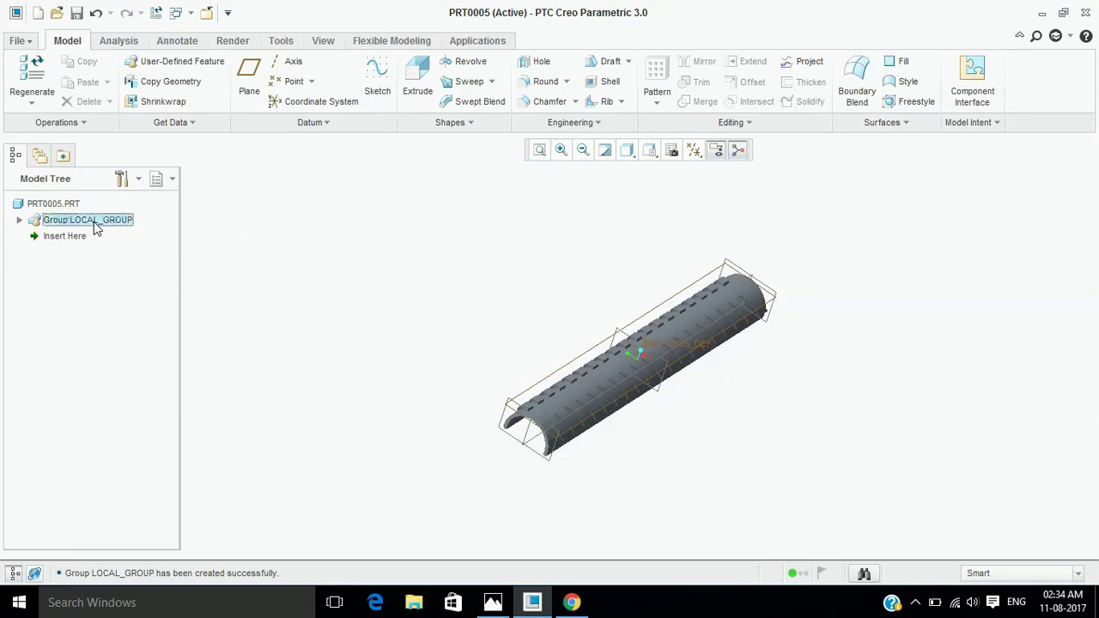
# Expand the local group to list its features, and start a Toroidal Bend.
pyautogui.doubleClick(96, 222)
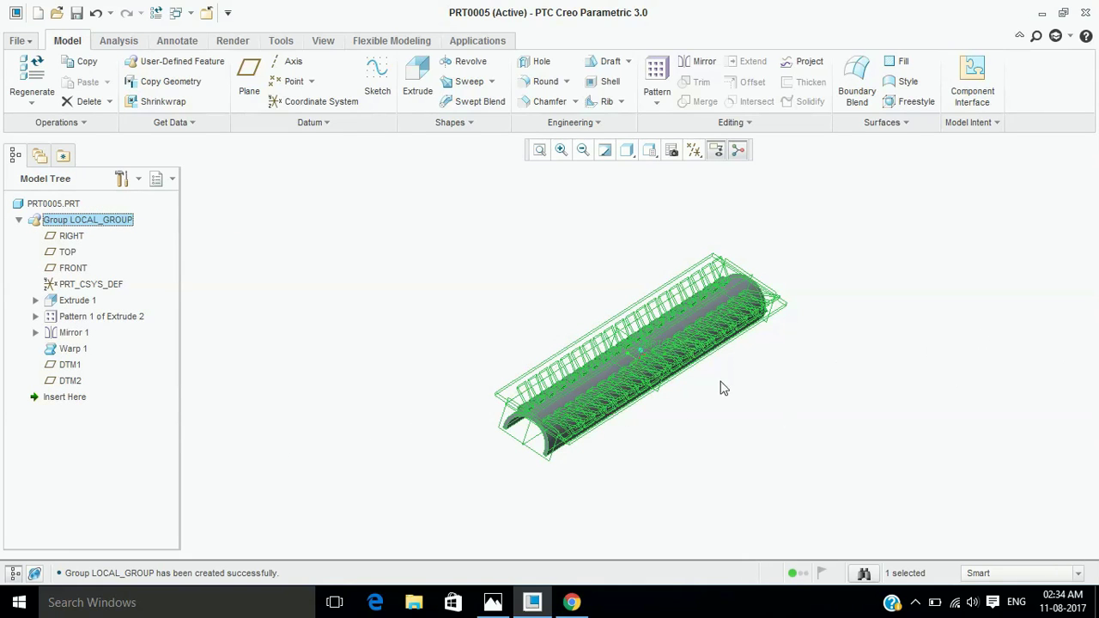
pyautogui.click(868, 390)
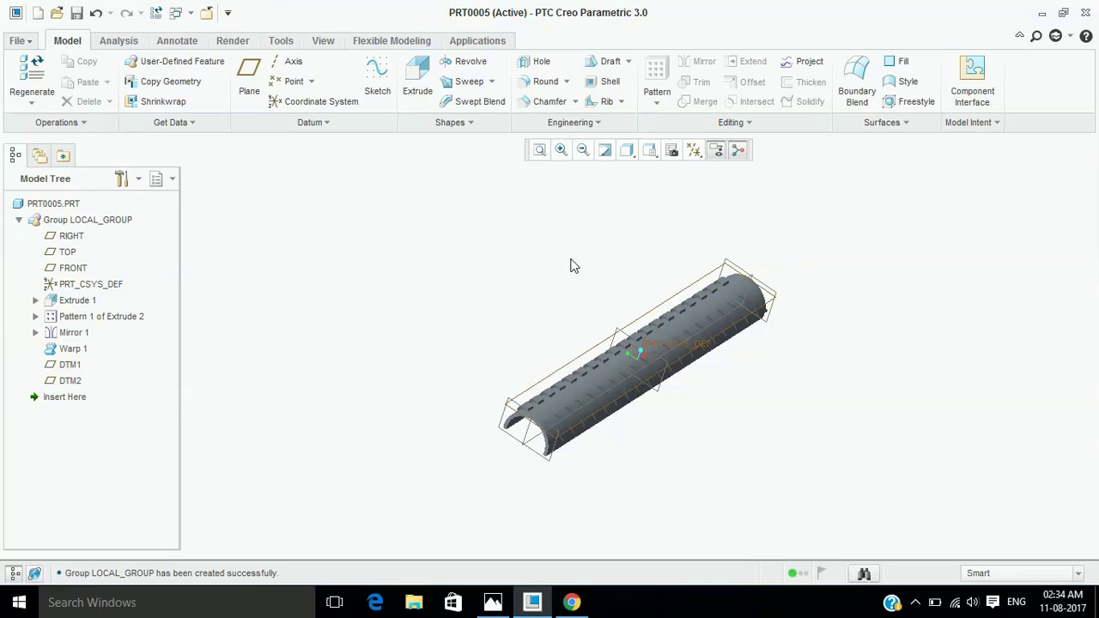
pyautogui.click(597, 123)
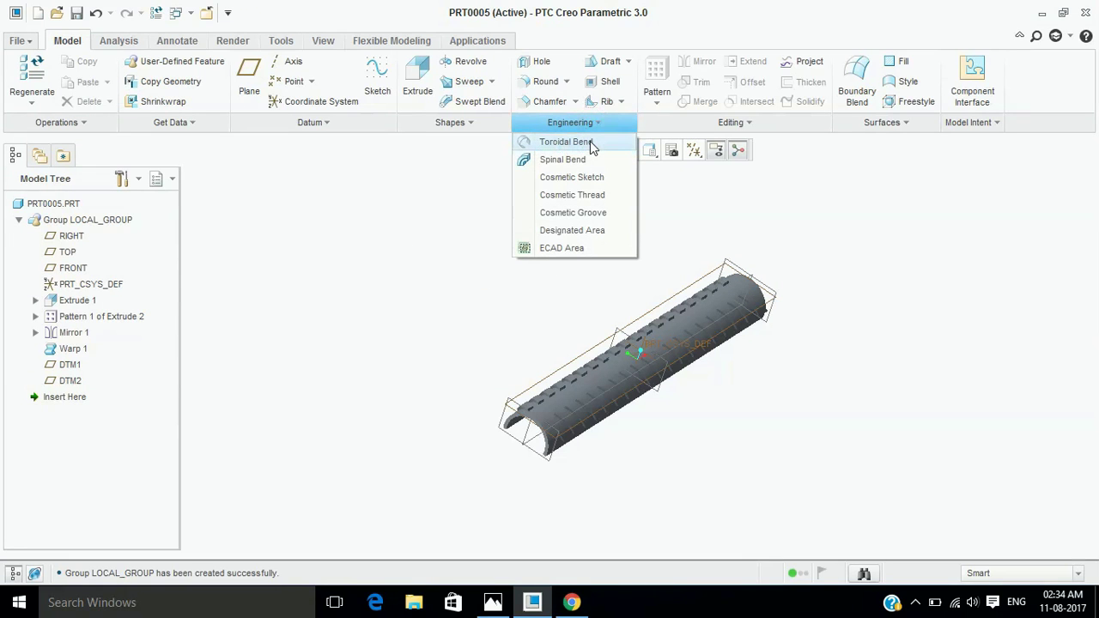
pyautogui.click(590, 143)
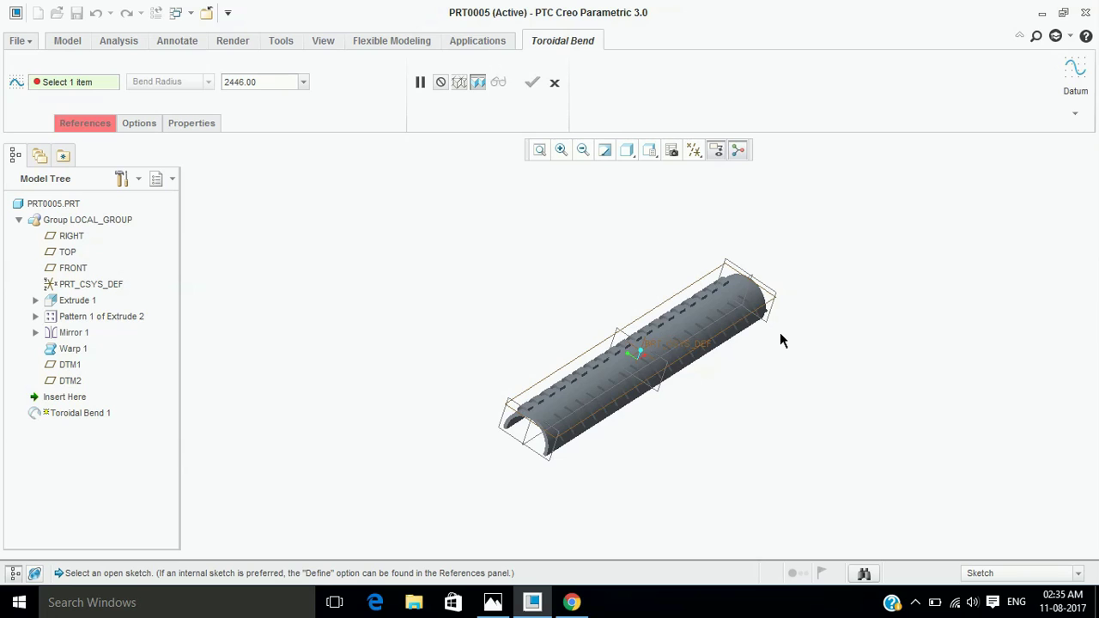
pyautogui.click(95, 125)
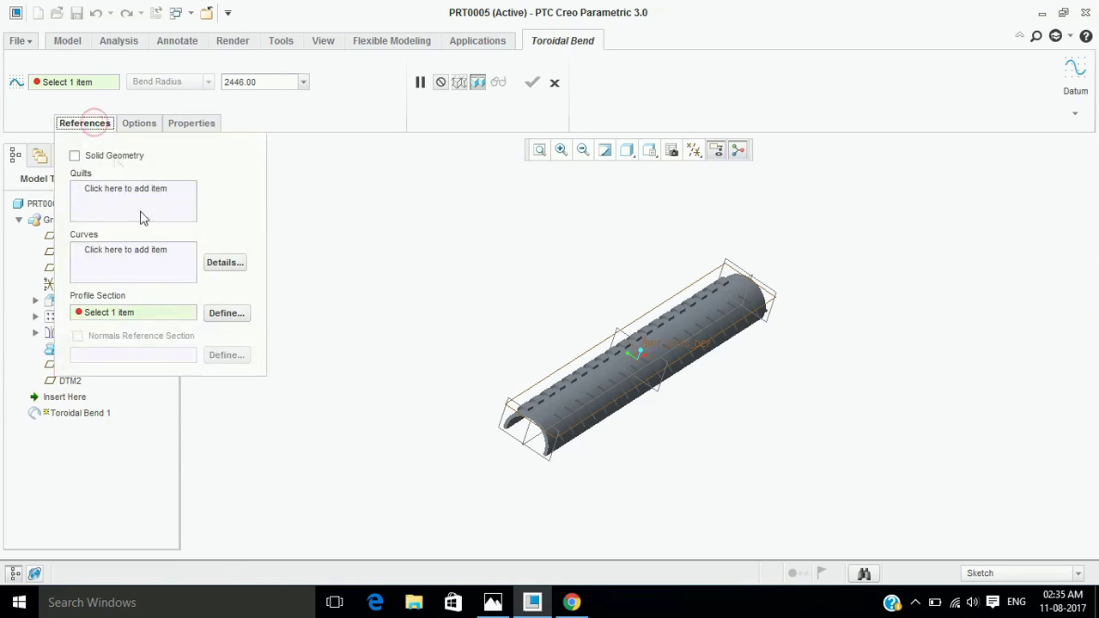
pyautogui.click(226, 314)
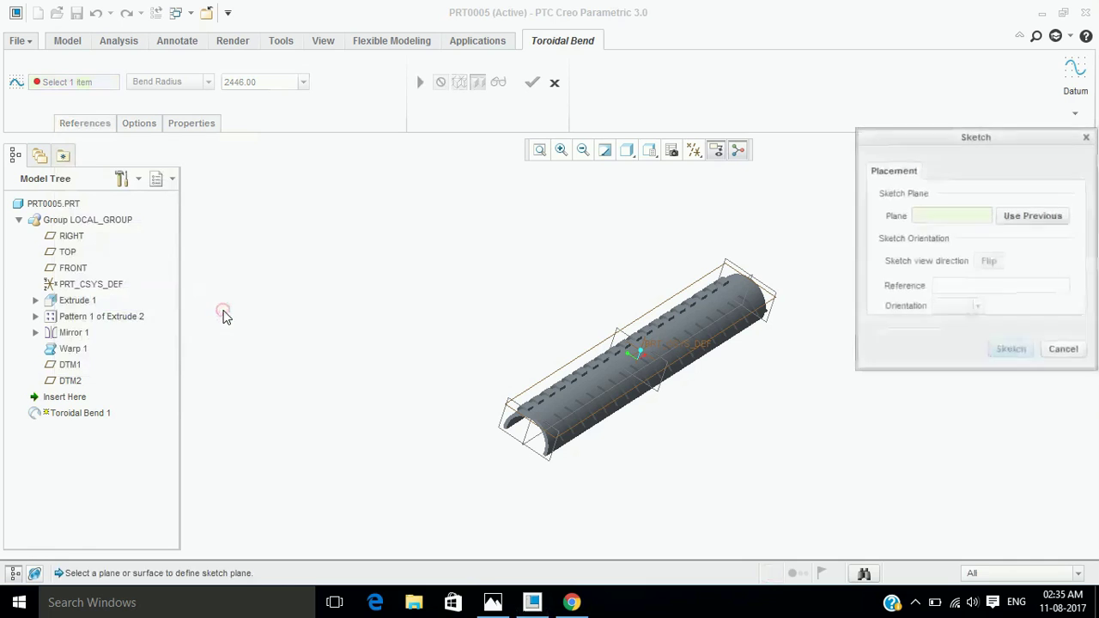
pyautogui.click(664, 376)
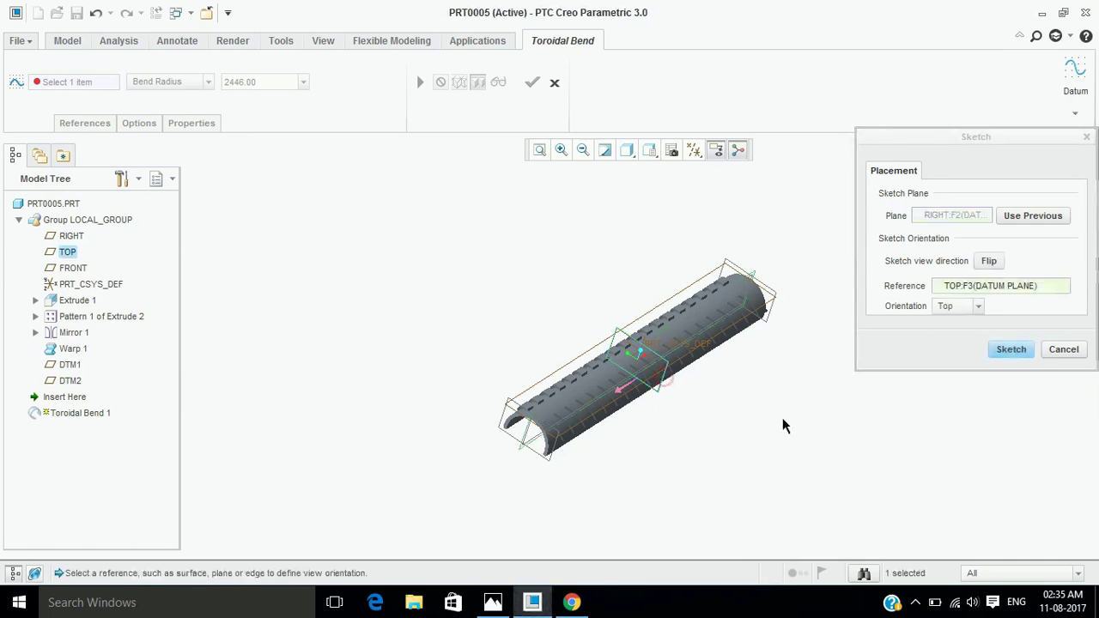
pyautogui.click(1010, 350)
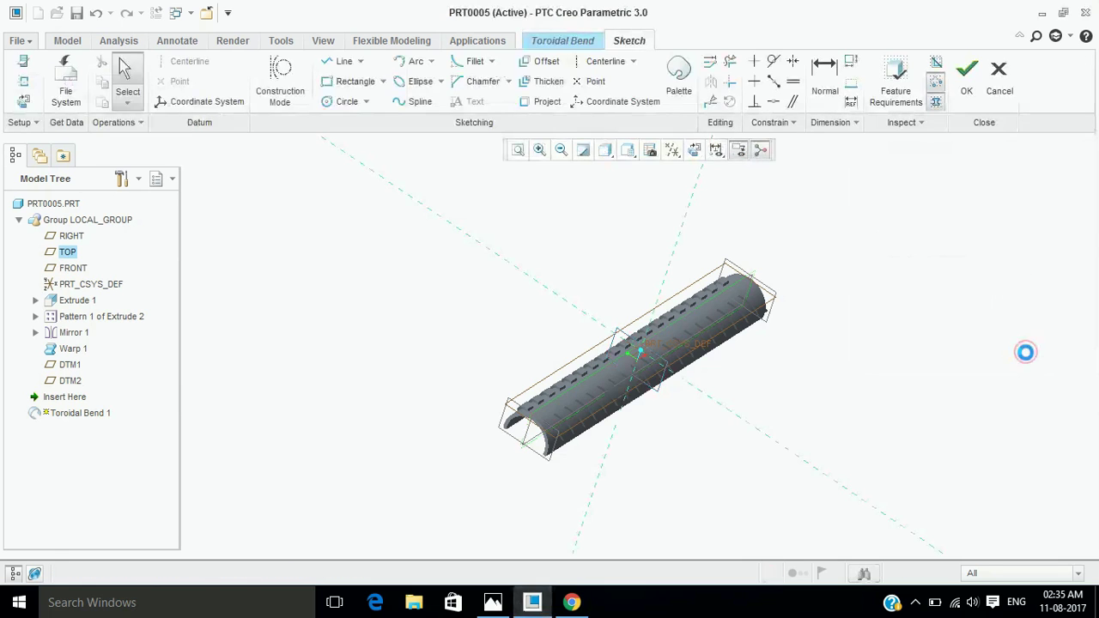
pyautogui.click(694, 150)
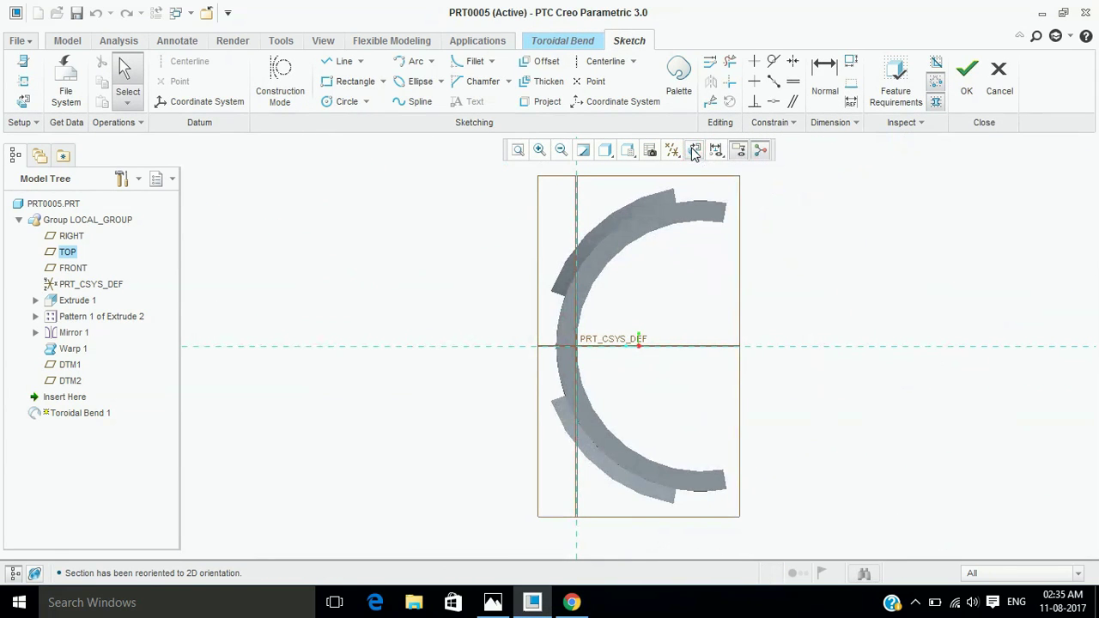
pyautogui.click(1001, 74)
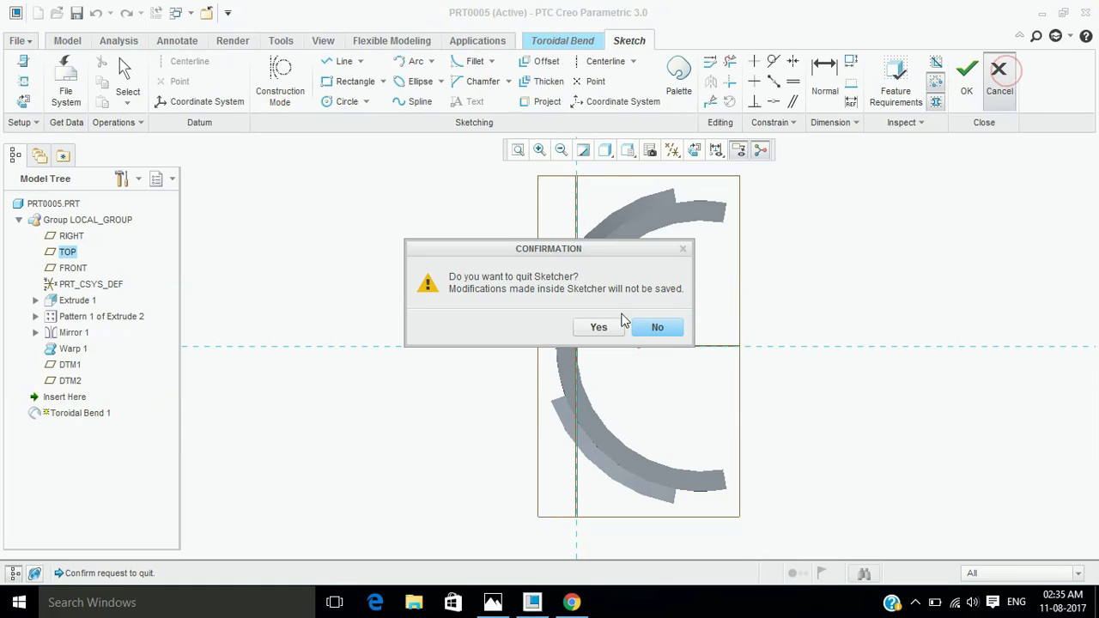
pyautogui.click(616, 326)
# Define the toroidal bend's profile section on the RIGHT plane, with the TOP plane as reference oriented Right, and view the sketch plane straight on.
pyautogui.click(85, 123)
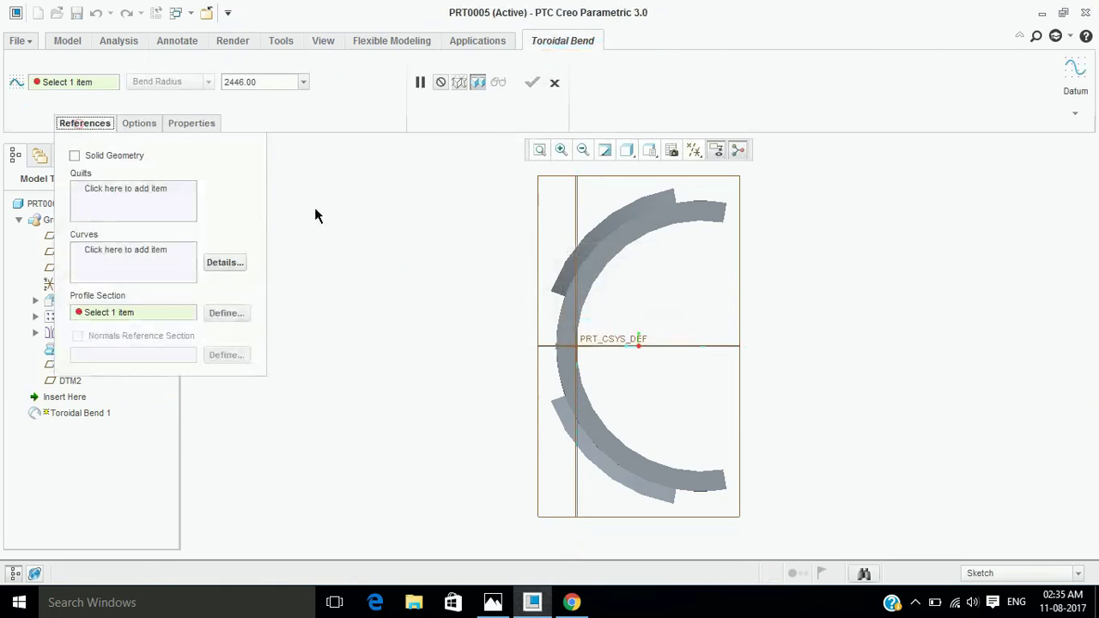
pyautogui.click(227, 312)
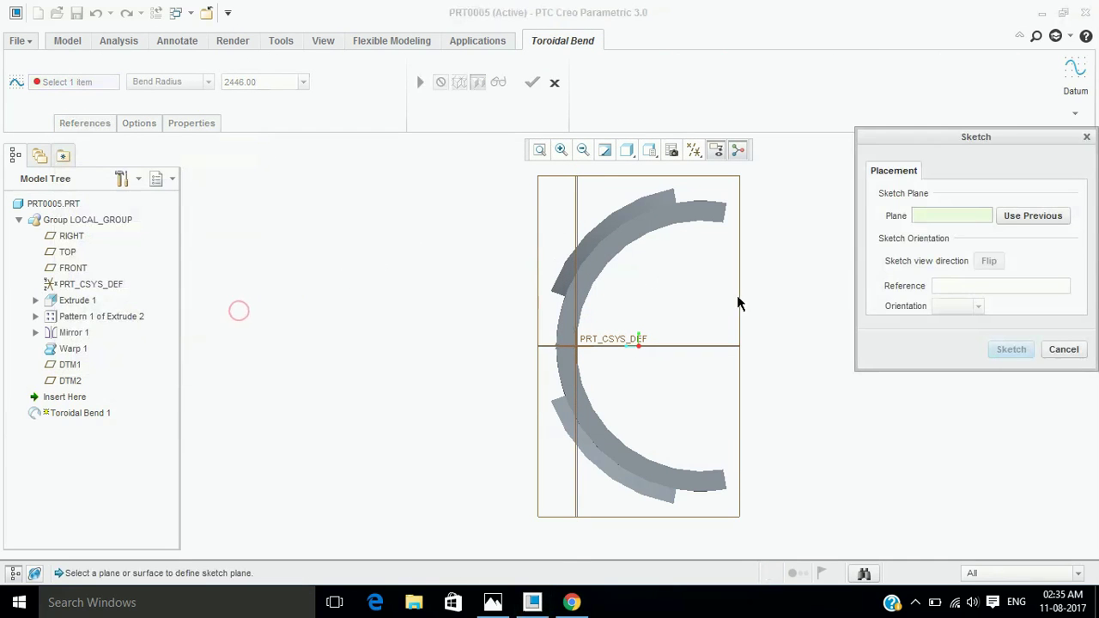
pyautogui.moveTo(859, 408); pyautogui.dragTo(815, 383, button='middle')
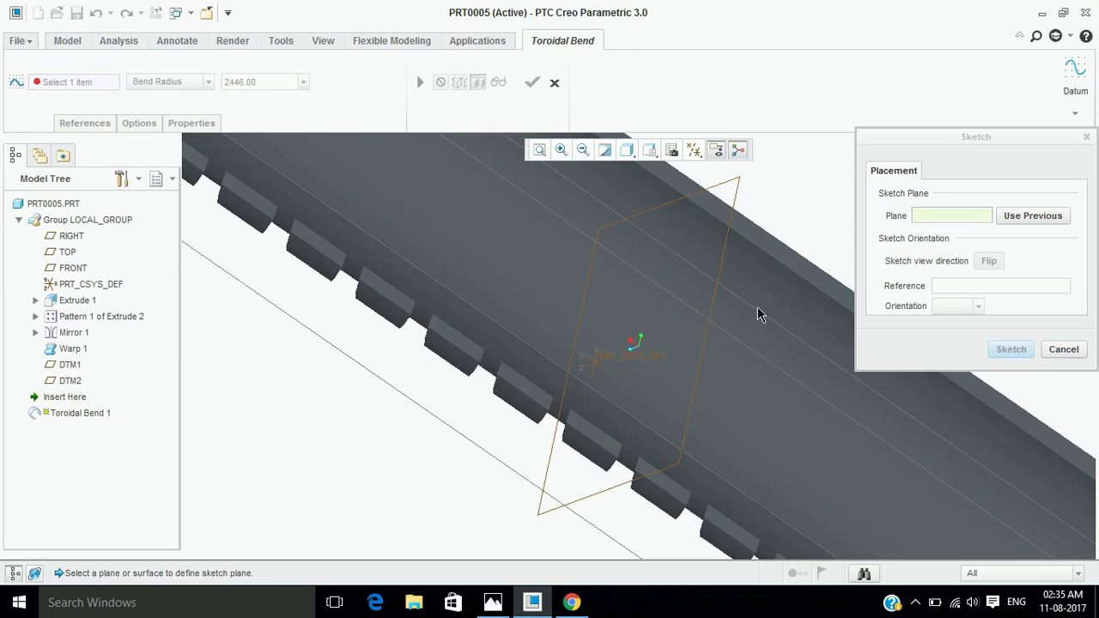
pyautogui.moveTo(799, 234); pyautogui.dragTo(766, 261, button='middle')
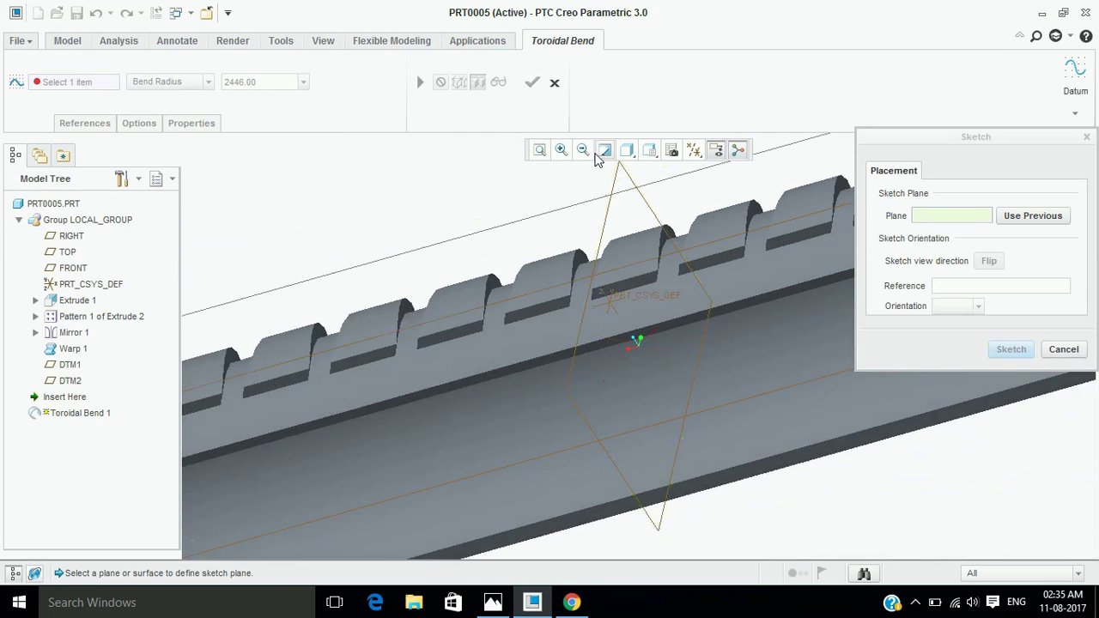
pyautogui.click(582, 152)
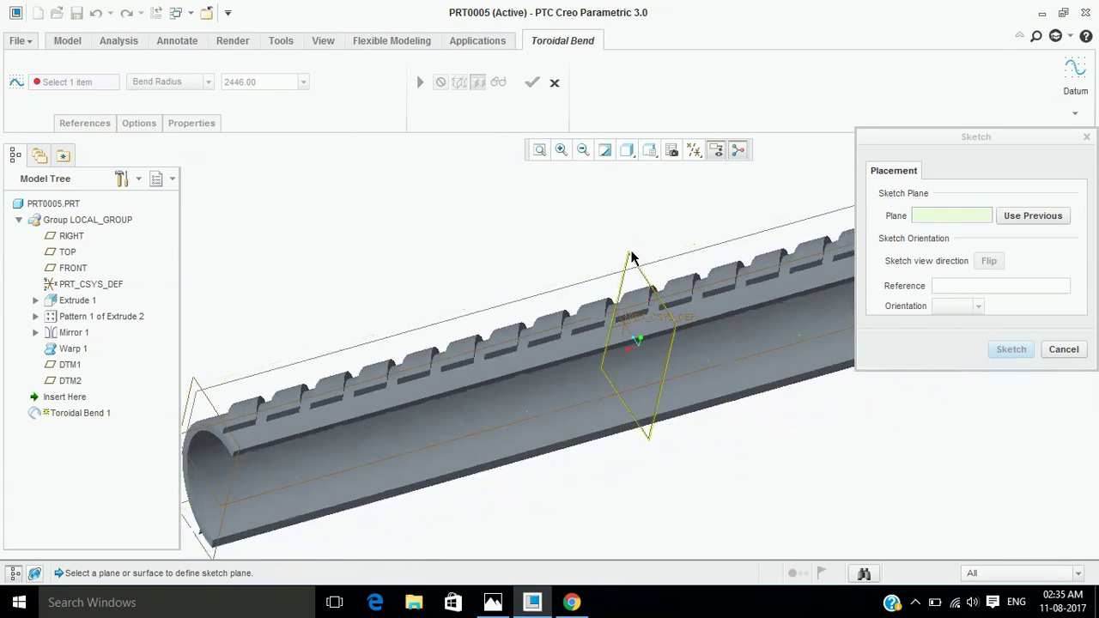
pyautogui.moveTo(567, 248)
pyautogui.mouseDown(button='middle')
pyautogui.moveTo(662, 241)
pyautogui.moveTo(631, 222)
pyautogui.moveTo(650, 226)
pyautogui.mouseUp(button='middle')
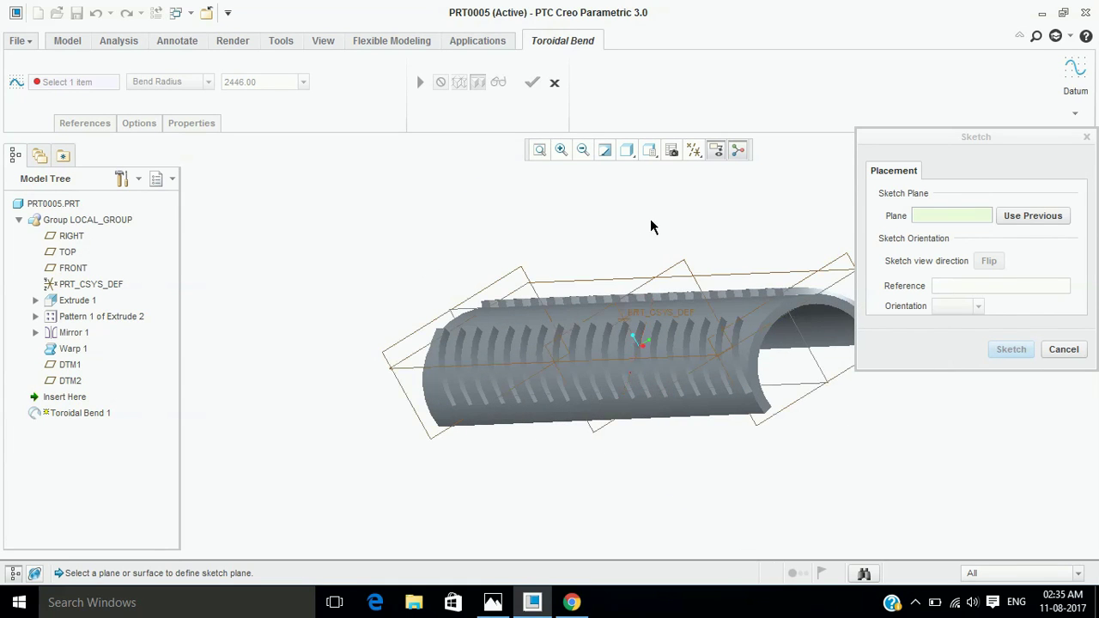
pyautogui.click(660, 284)
pyautogui.click(1012, 350)
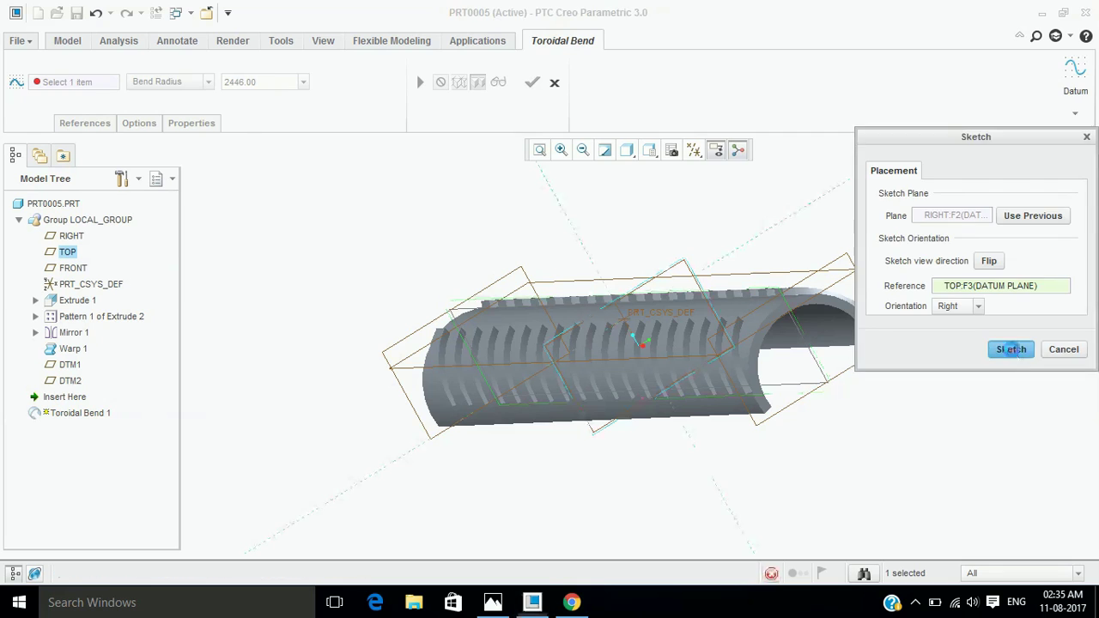
pyautogui.click(694, 151)
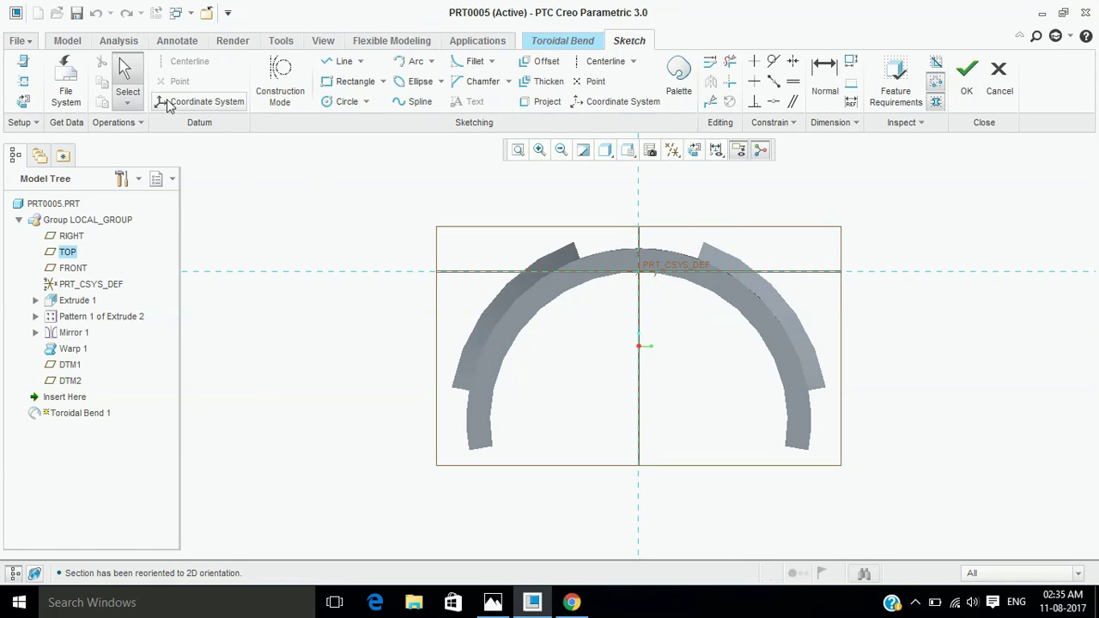
# Add the lower end edges of both legs of the arched section as sketch references.
pyautogui.click(23, 80)
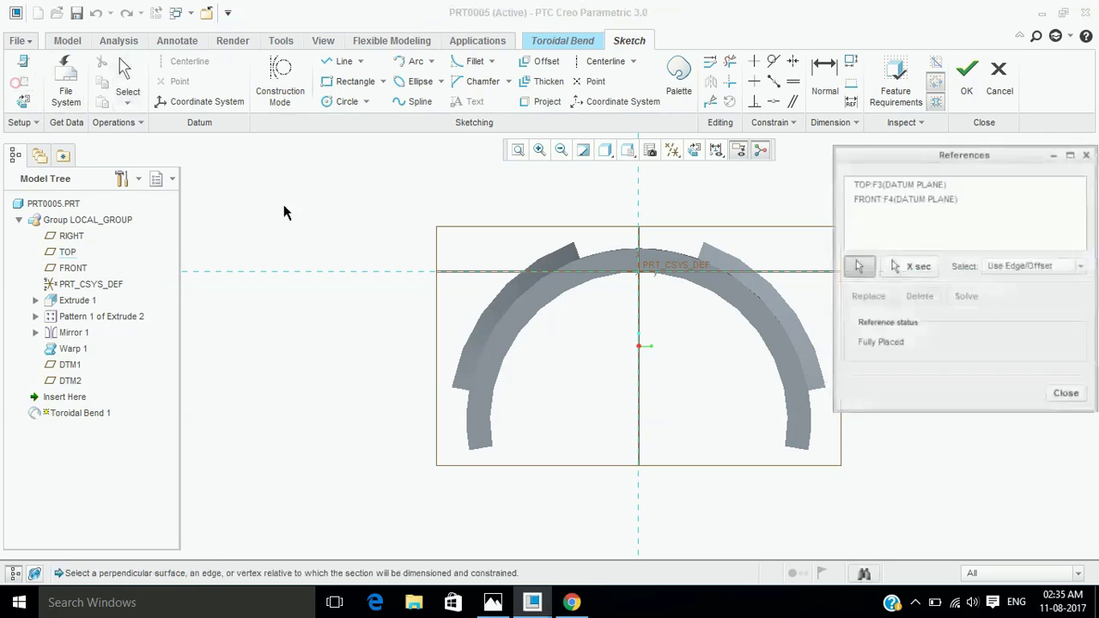
pyautogui.click(484, 449)
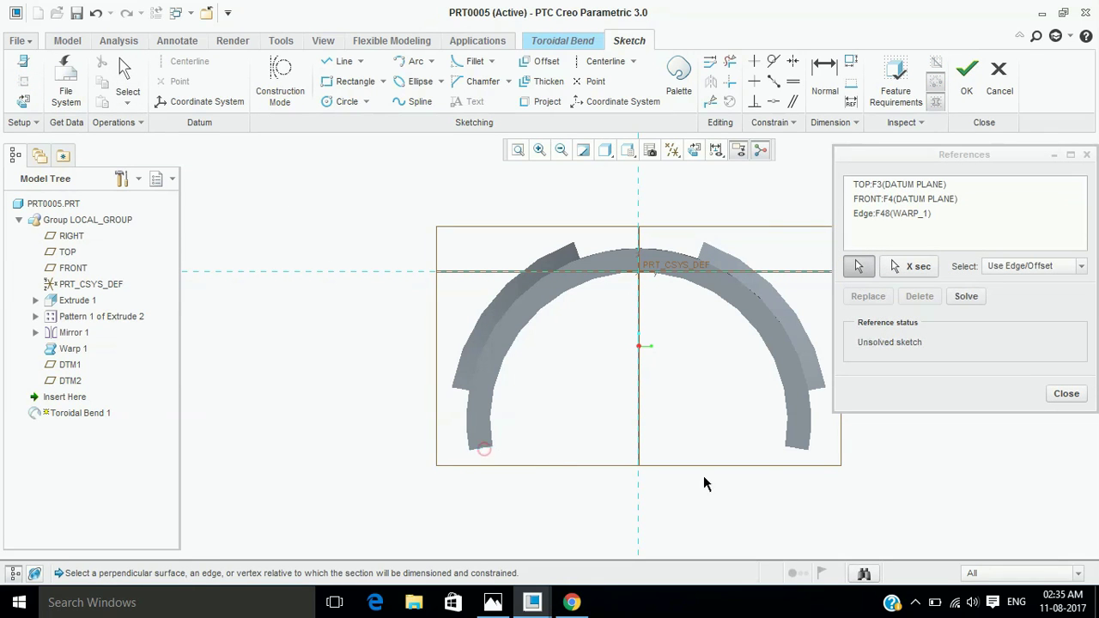
pyautogui.click(806, 445)
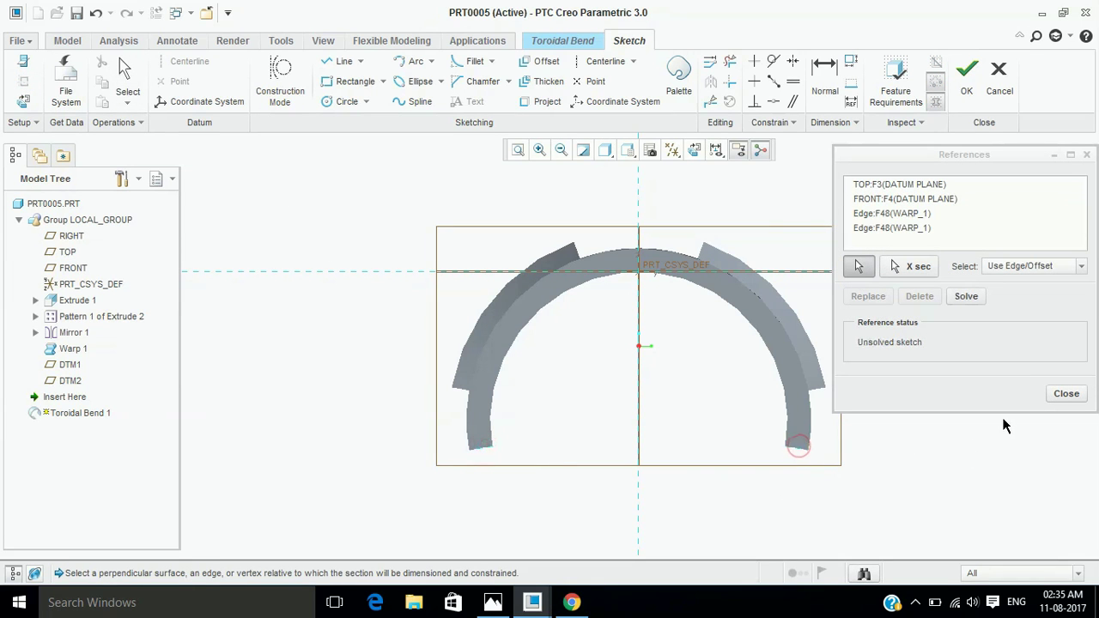
pyautogui.click(1067, 394)
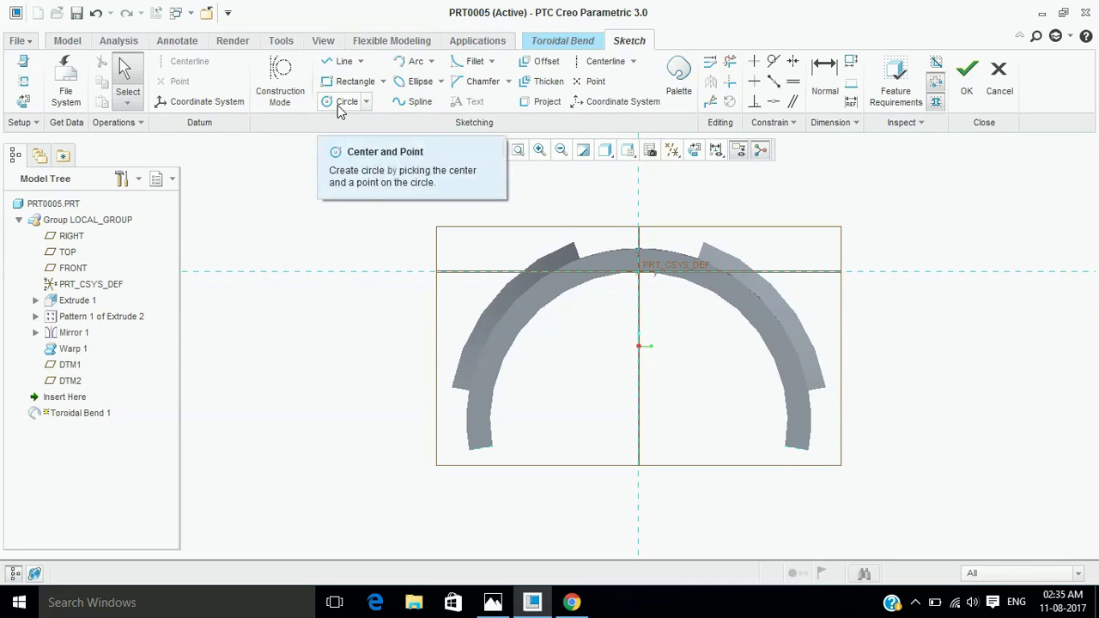
# Draw a horizontal line joining the outer lower corners of the arch's two legs.
pyautogui.click(342, 61)
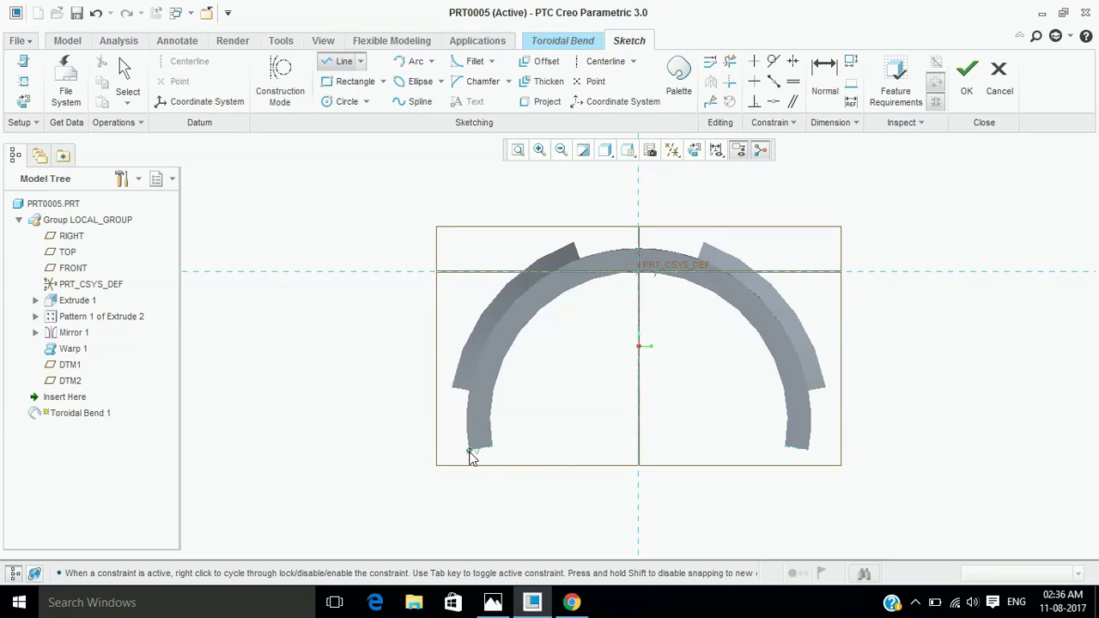
pyautogui.click(811, 450)
pyautogui.middleClick(924, 300)
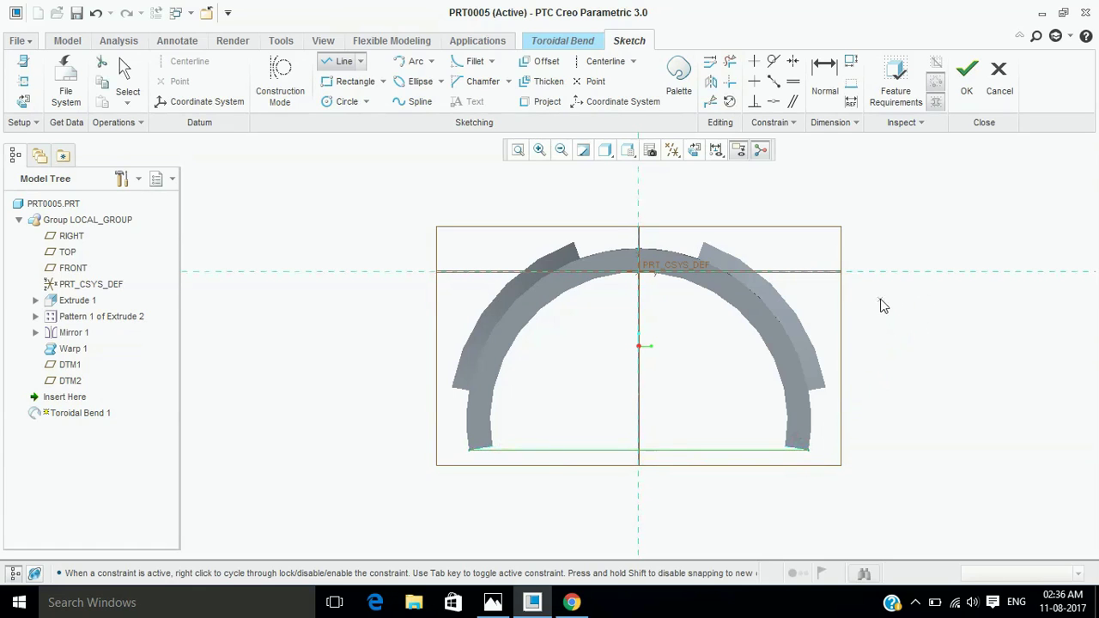
# Place a datum coordinate system at each end of the horizontal line and finish the profile sketch.
pyautogui.click(213, 100)
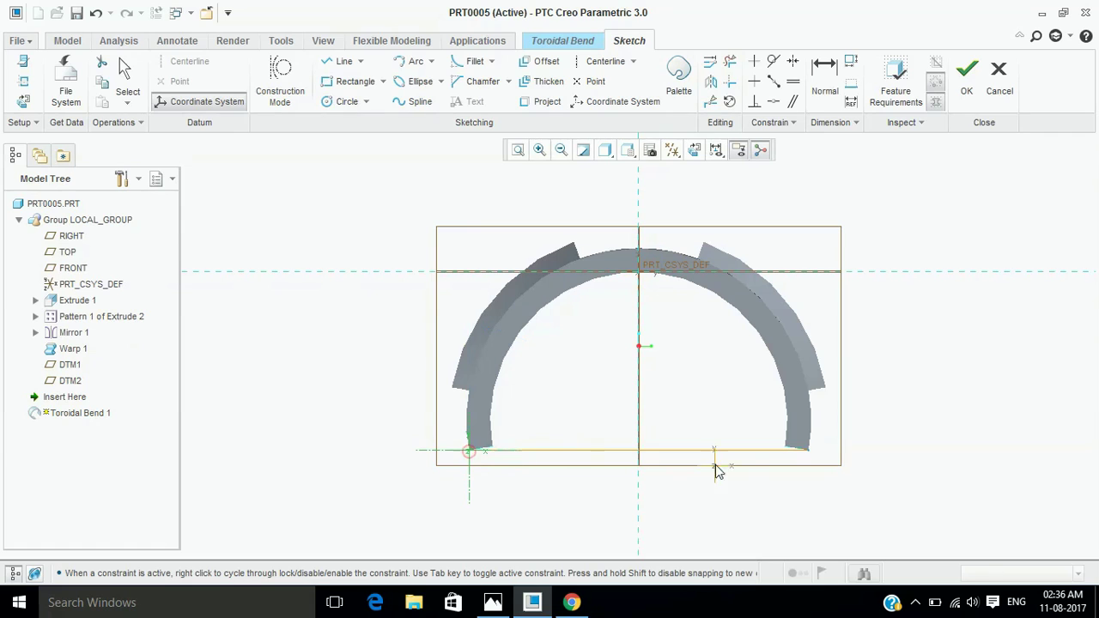
pyautogui.click(816, 464)
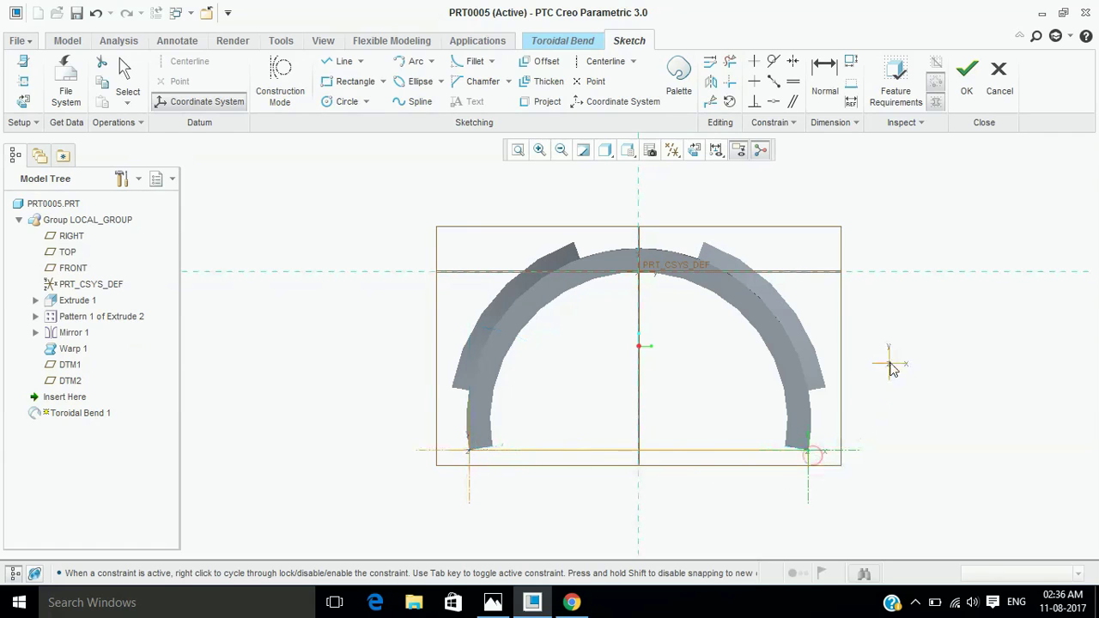
pyautogui.click(968, 88)
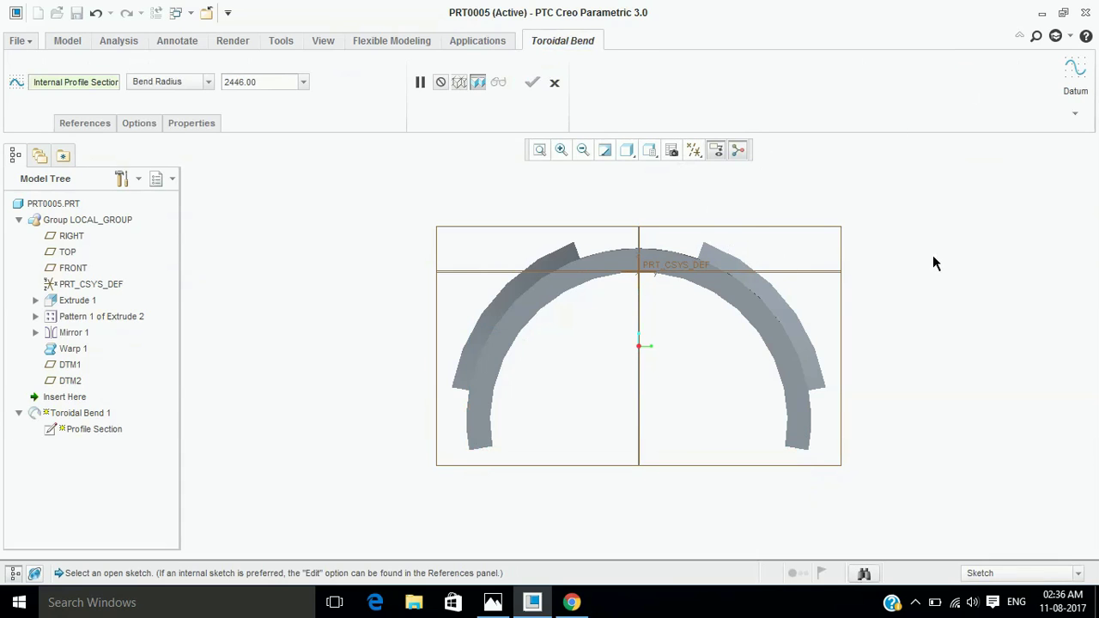
# Include the solid geometry in the toroidal bend and show the bend preview in the default orientation.
pyautogui.click(102, 124)
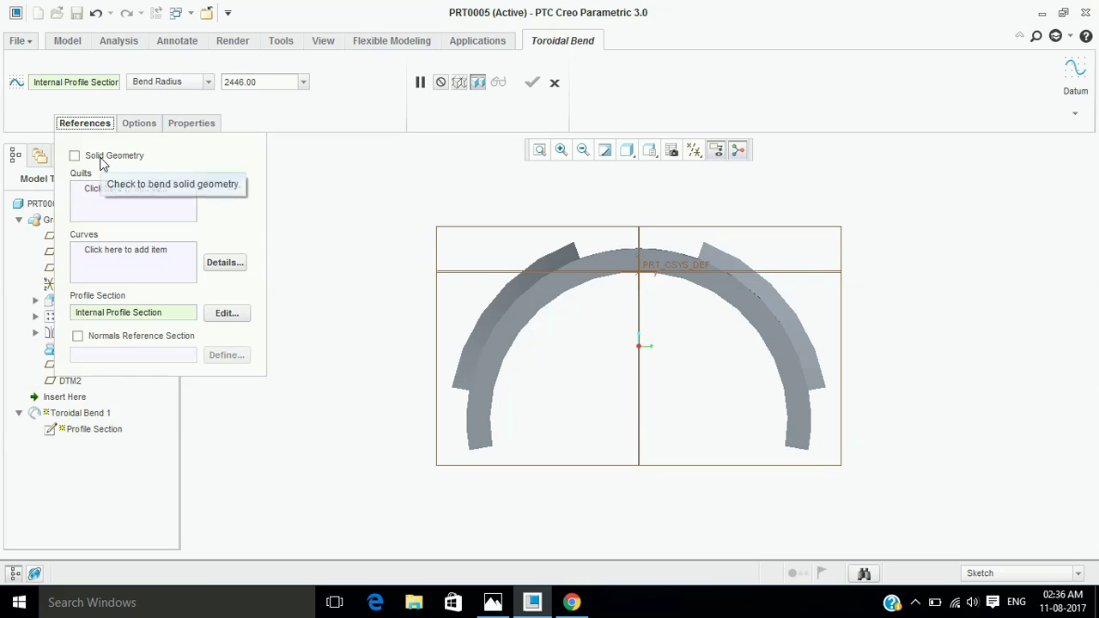
pyautogui.click(100, 160)
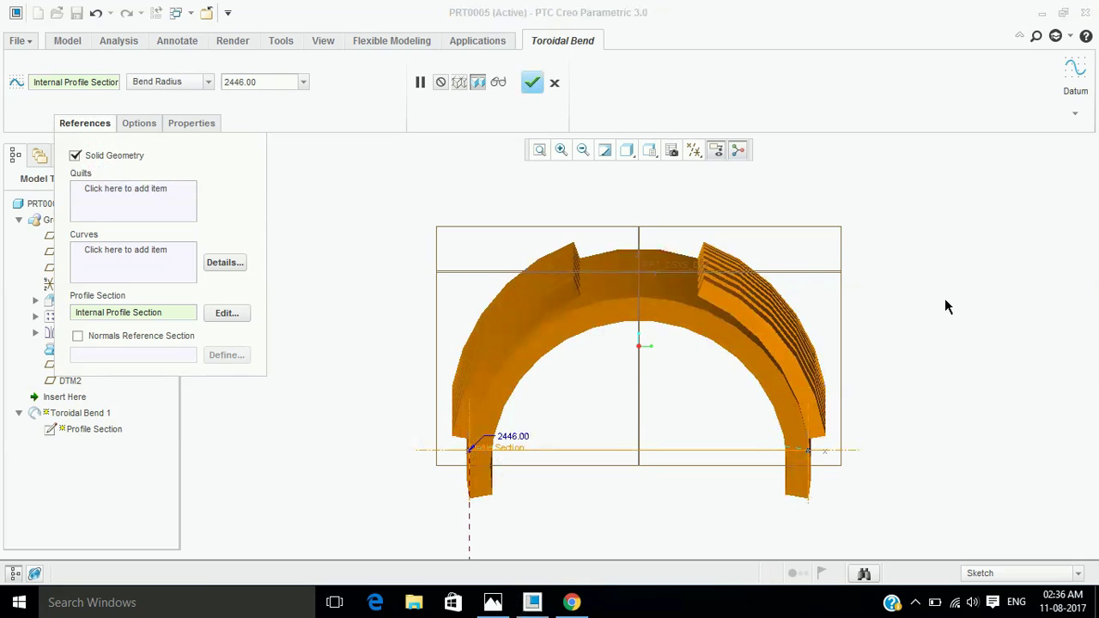
pyautogui.moveTo(972, 300)
pyautogui.mouseDown(button='middle')
pyautogui.moveTo(930, 304)
pyautogui.moveTo(980, 295)
pyautogui.mouseUp(button='middle')
pyautogui.hotkey('ctrl', 'd')
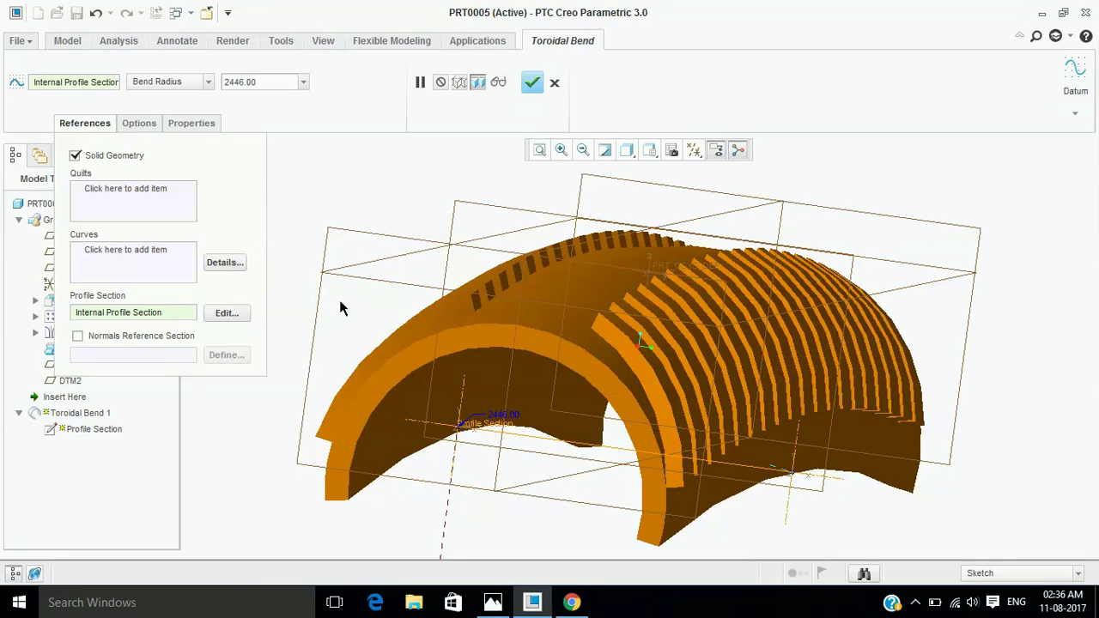
# Make the bend a 360 degrees Bend between the end datum planes DTM1 and DTM2, and complete the toroidal bend.
pyautogui.click(207, 86)
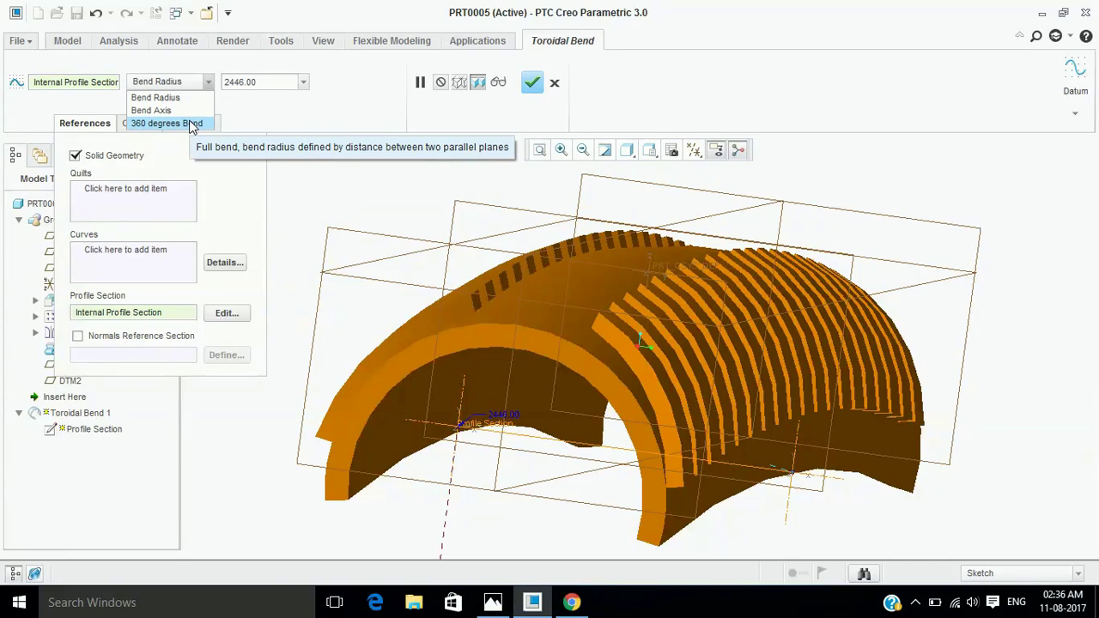
pyautogui.click(192, 124)
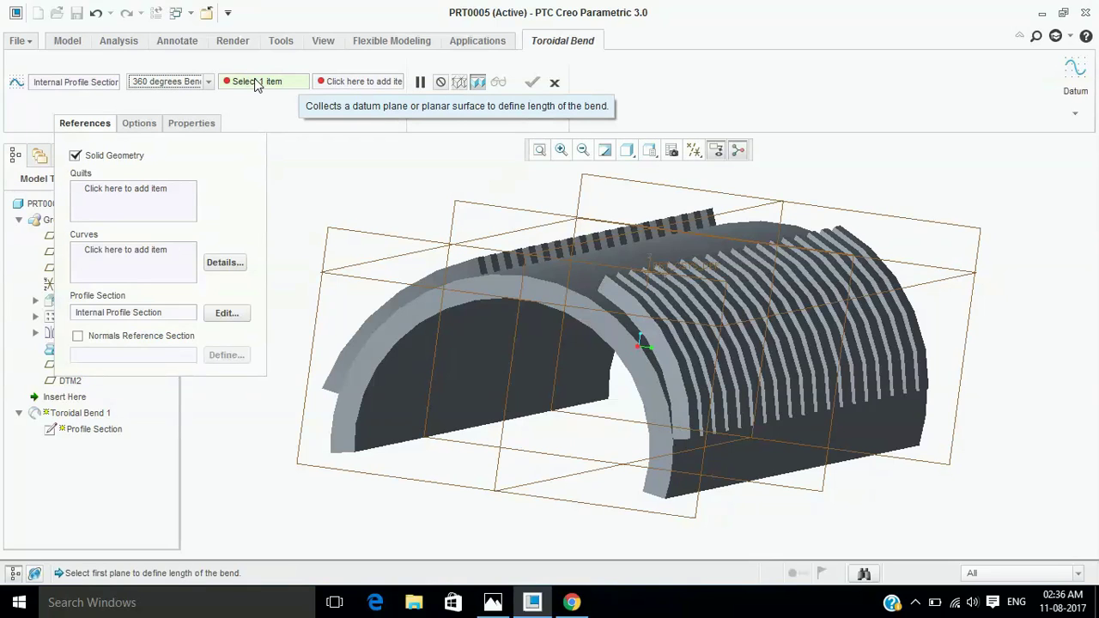
pyautogui.click(361, 238)
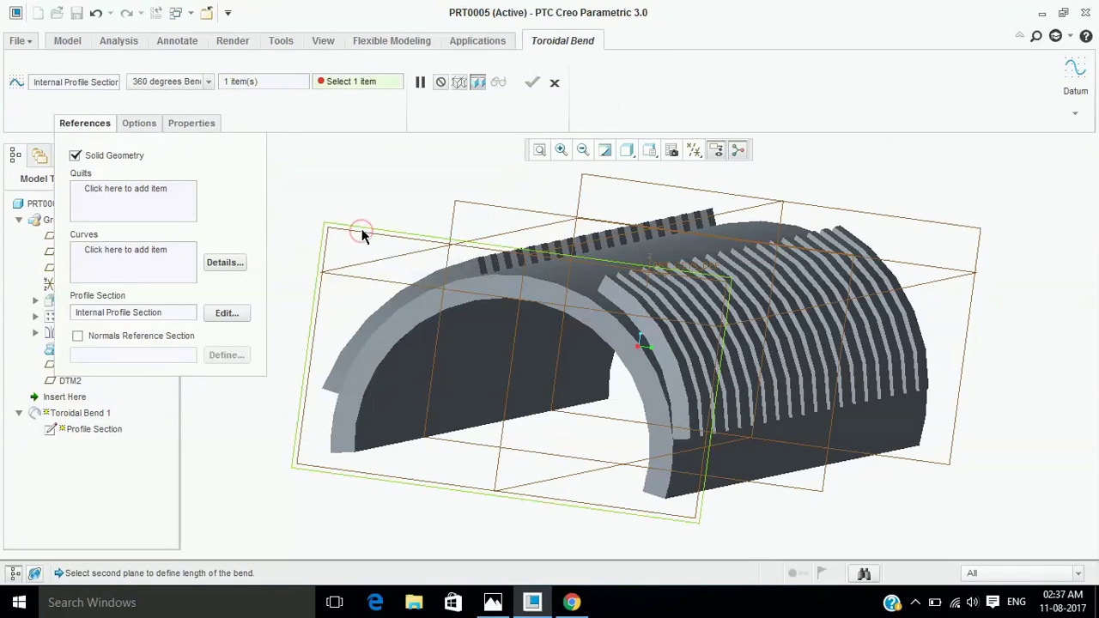
pyautogui.click(979, 252)
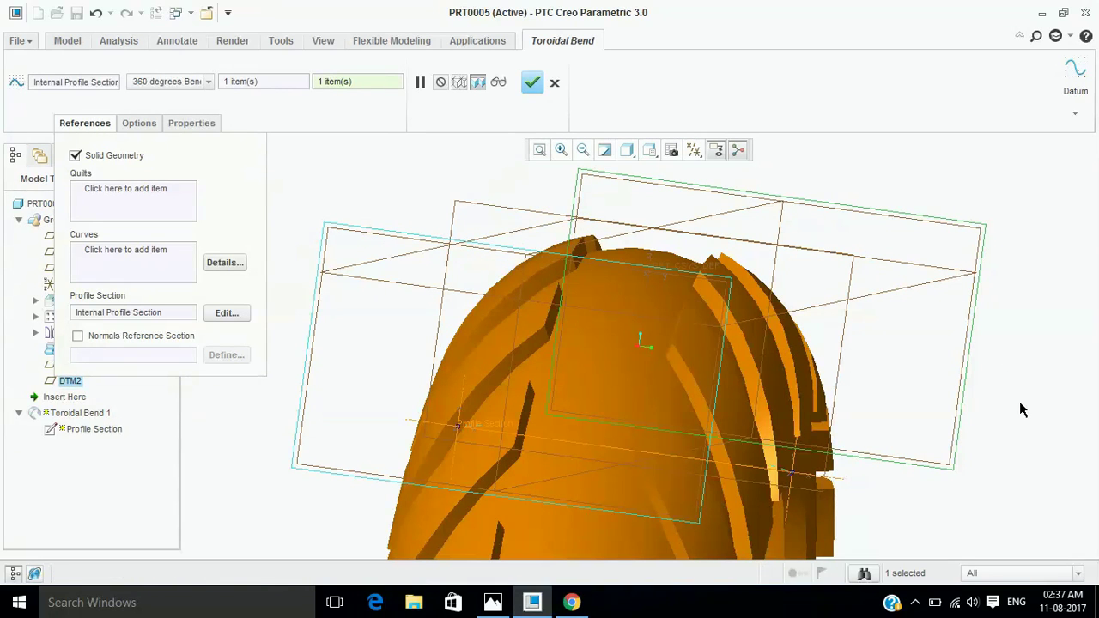
pyautogui.click(581, 152)
pyautogui.click(581, 152)
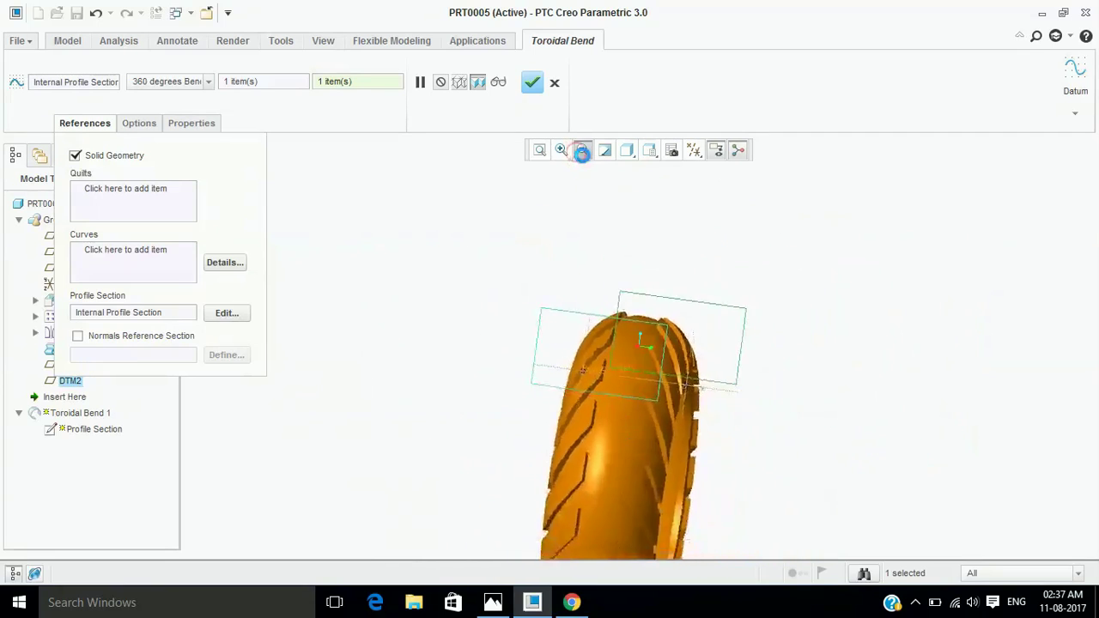
pyautogui.moveTo(793, 353); pyautogui.dragTo(610, 220, button='middle')
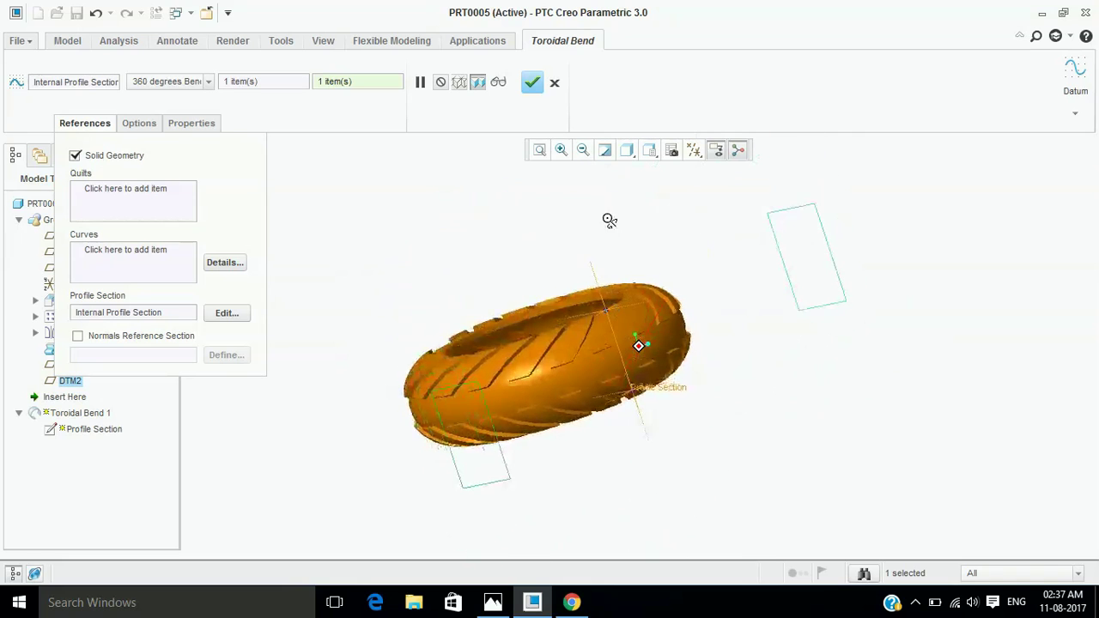
pyautogui.click(90, 123)
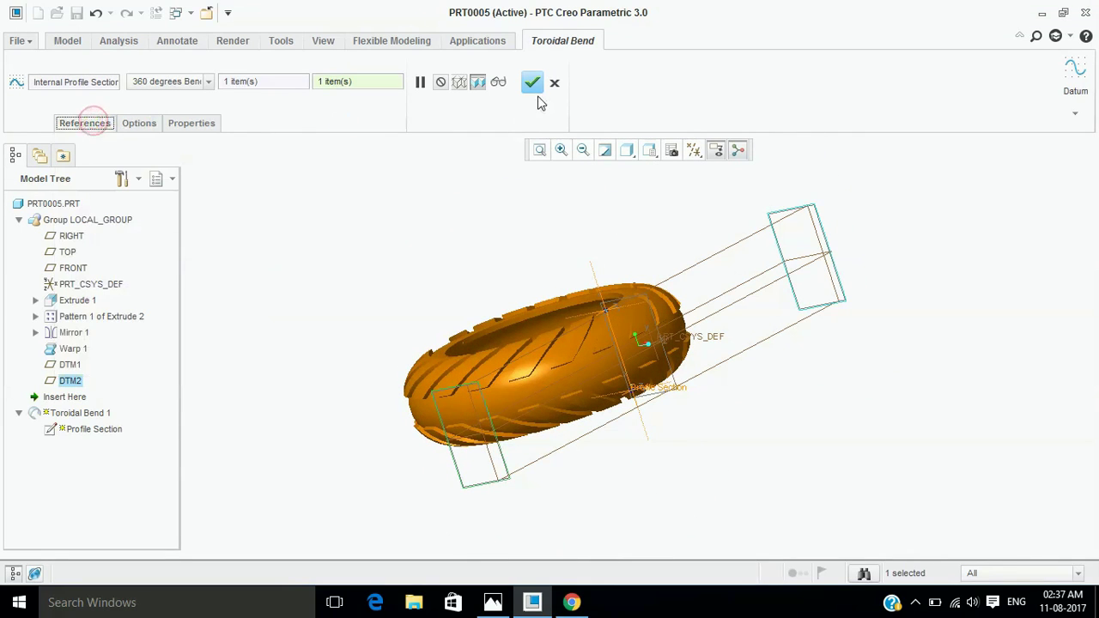
pyautogui.click(533, 86)
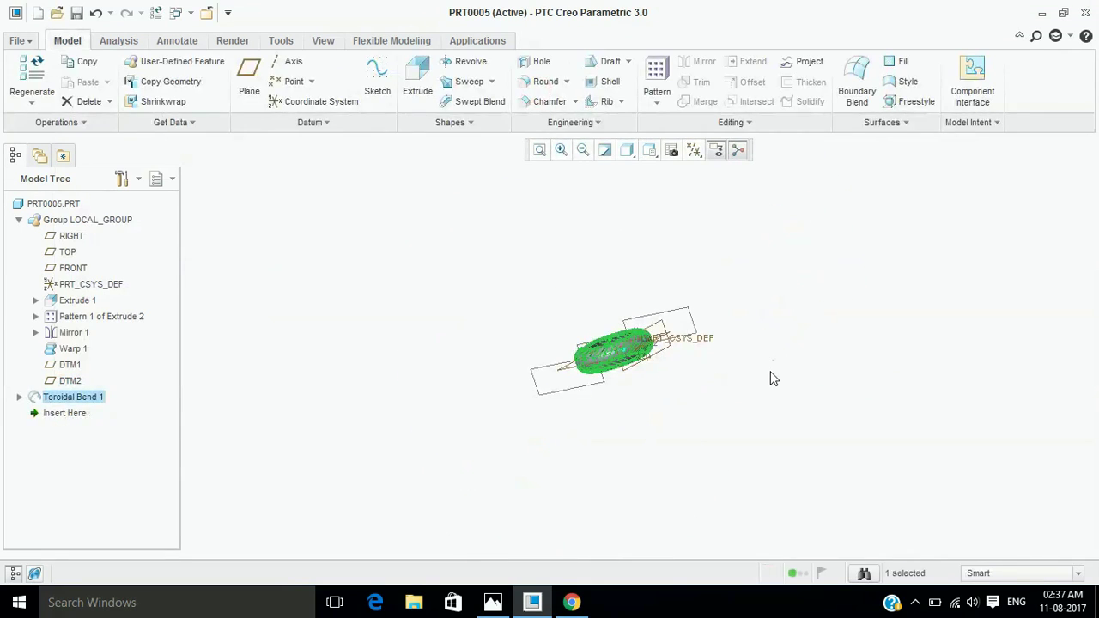
# Examine the bent ring and its tread ribs at several magnifications.
pyautogui.click(561, 151)
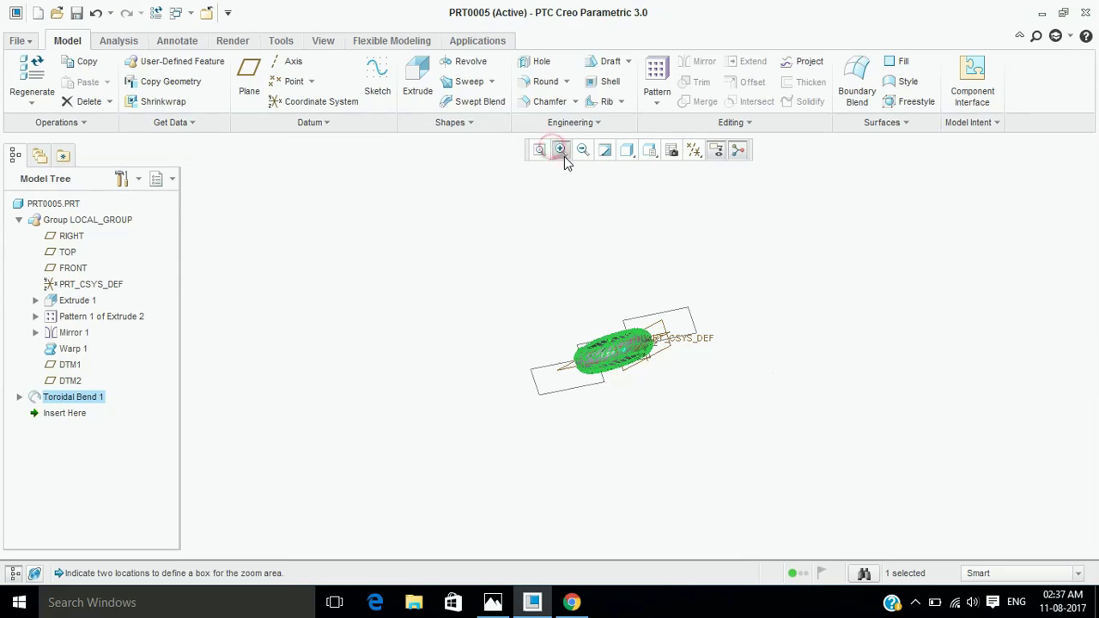
pyautogui.click(551, 212)
pyautogui.click(689, 430)
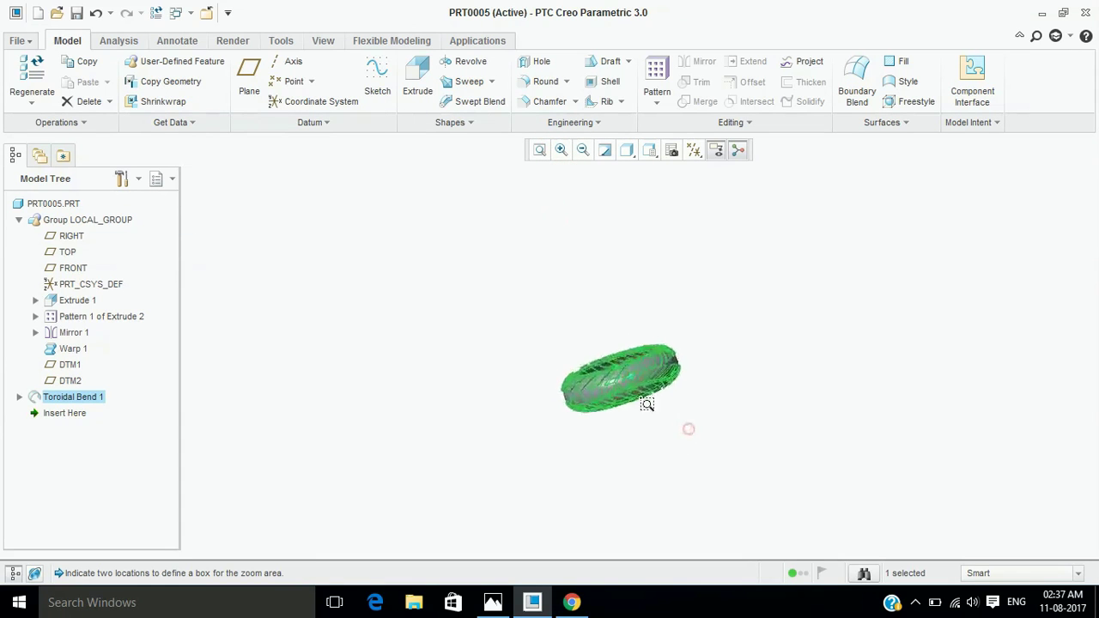
pyautogui.click(560, 336)
pyautogui.click(692, 465)
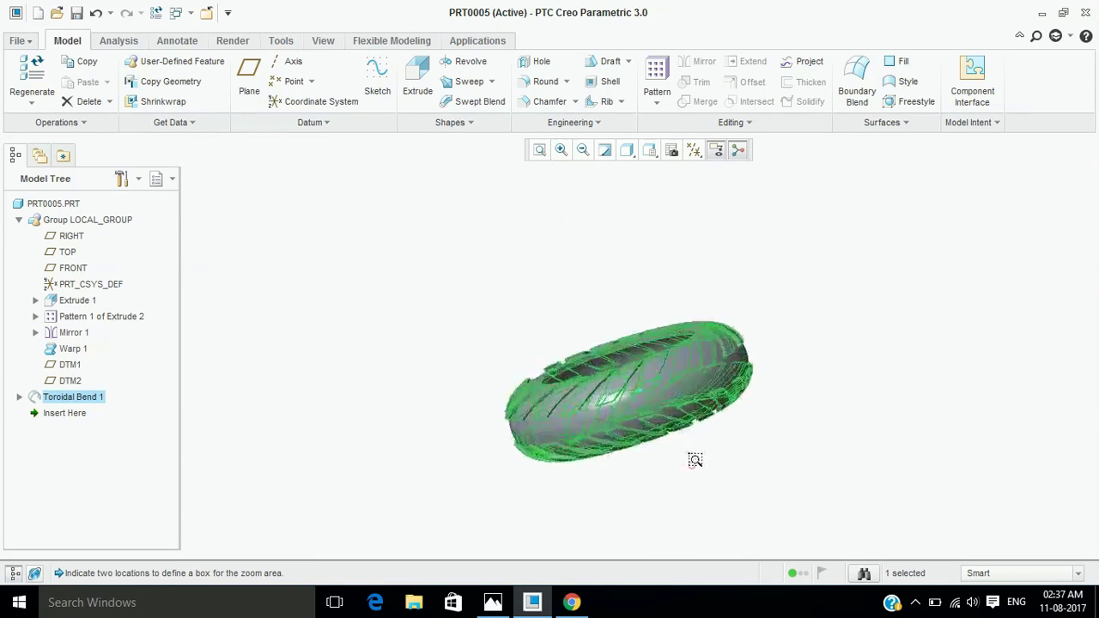
pyautogui.click(843, 415)
pyautogui.click(890, 448)
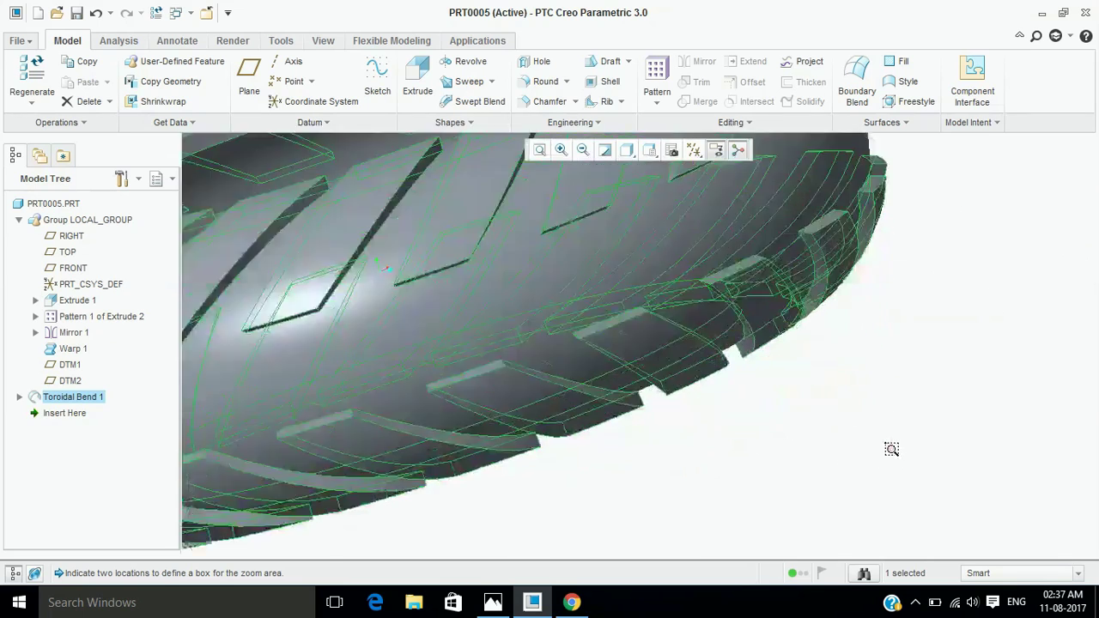
pyautogui.click(582, 150)
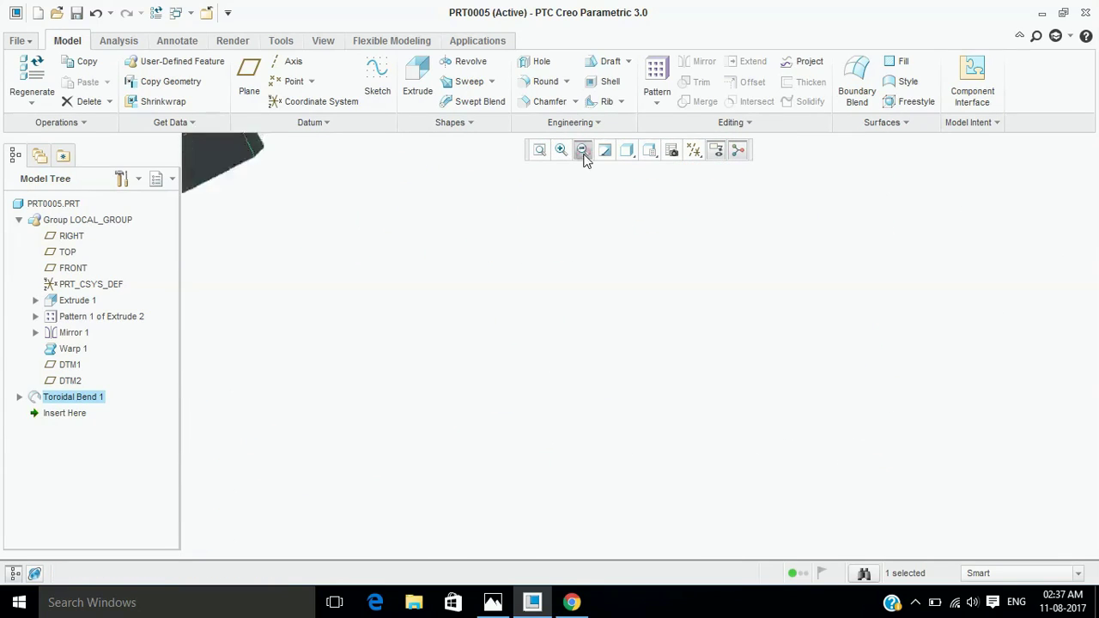
pyautogui.click(582, 150)
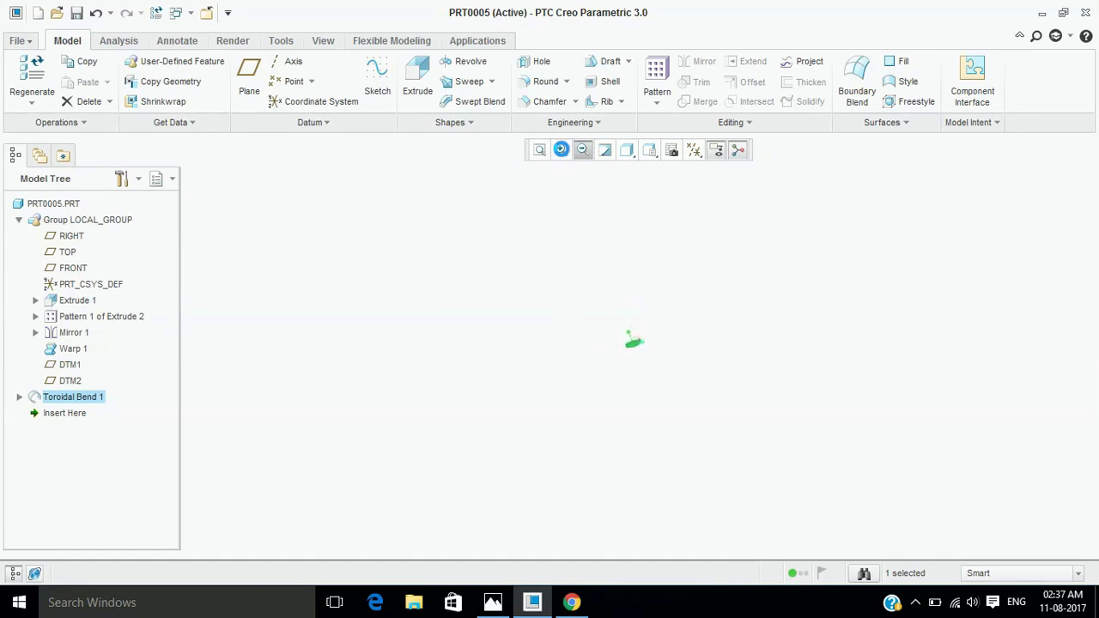
pyautogui.click(915, 603)
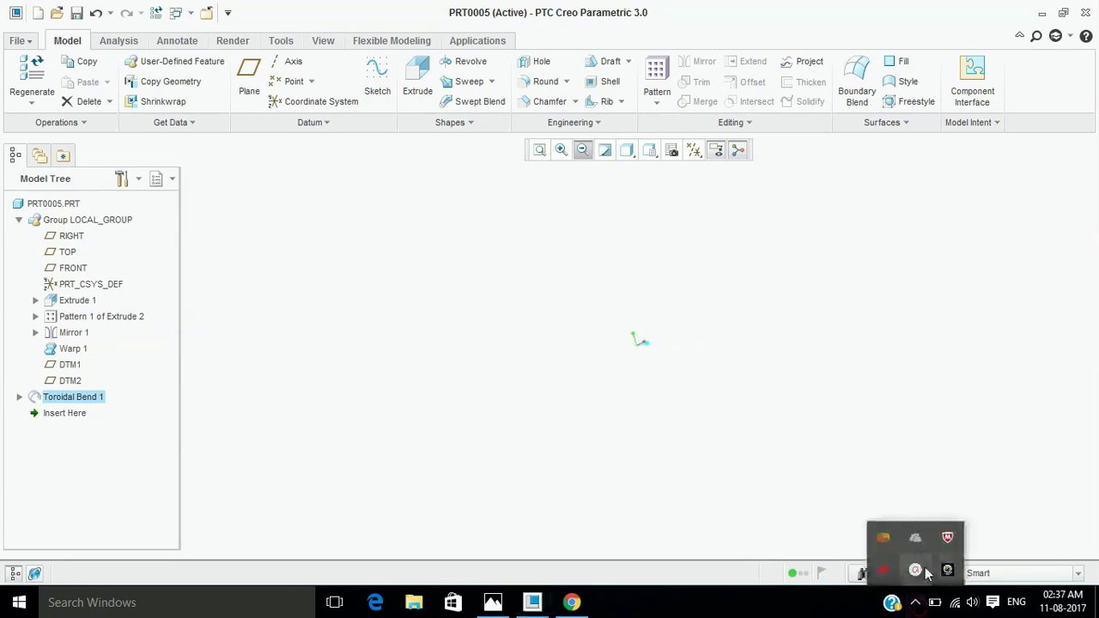
pyautogui.click(915, 571)
pyautogui.click(1008, 556)
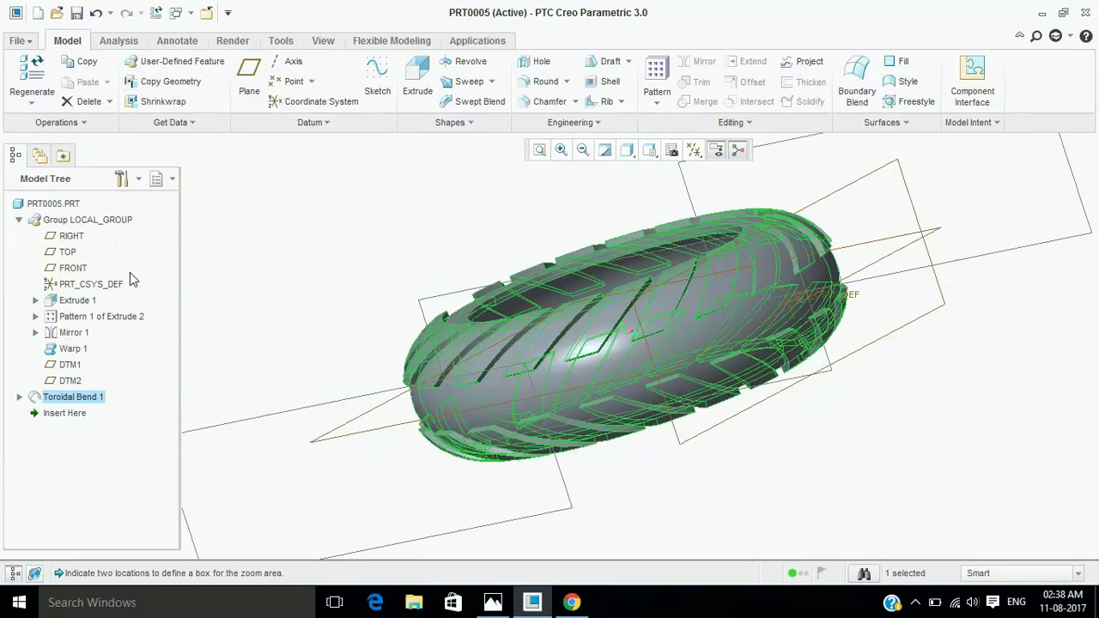
# Hide all datum planes, axes, points and coordinate systems, plus annotations, coordinate system name tags and the spin center.
pyautogui.click(83, 240)
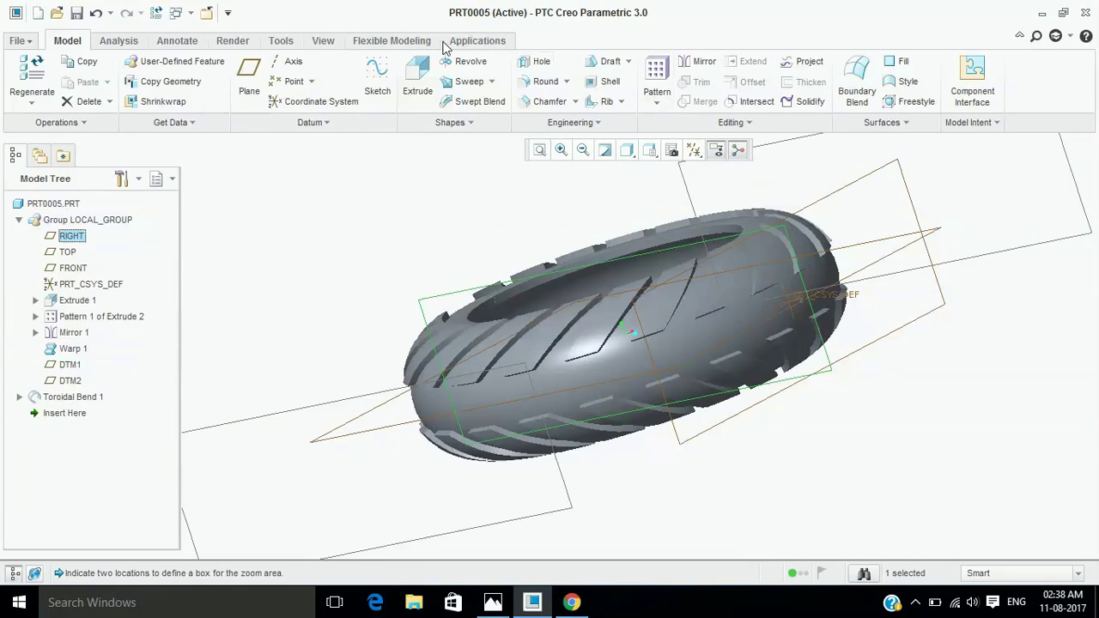
pyautogui.click(360, 43)
pyautogui.click(323, 40)
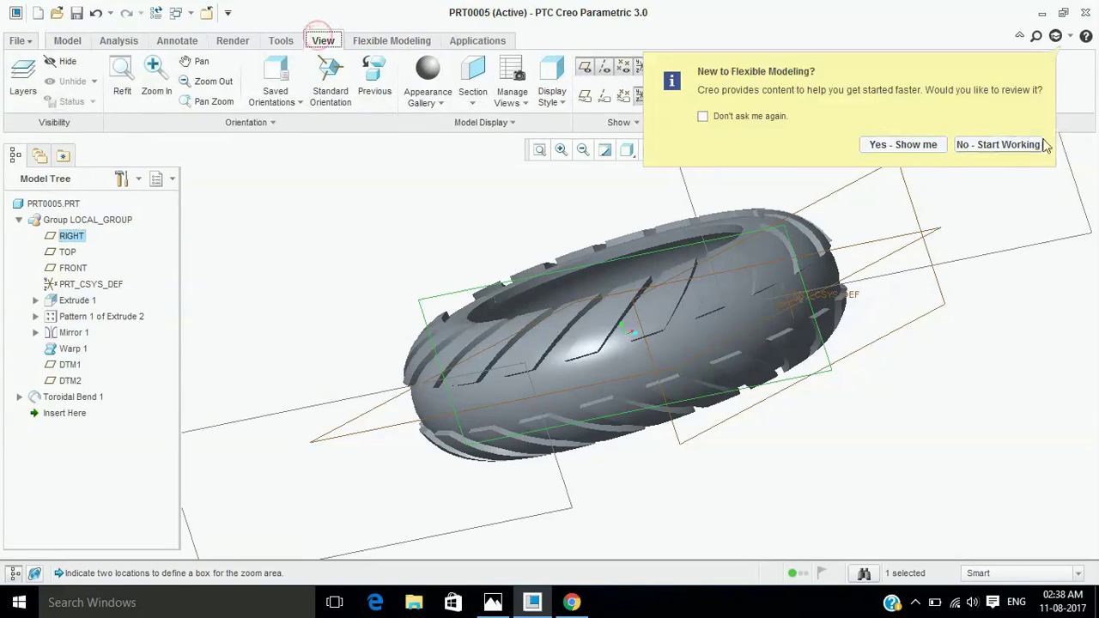
pyautogui.click(1000, 144)
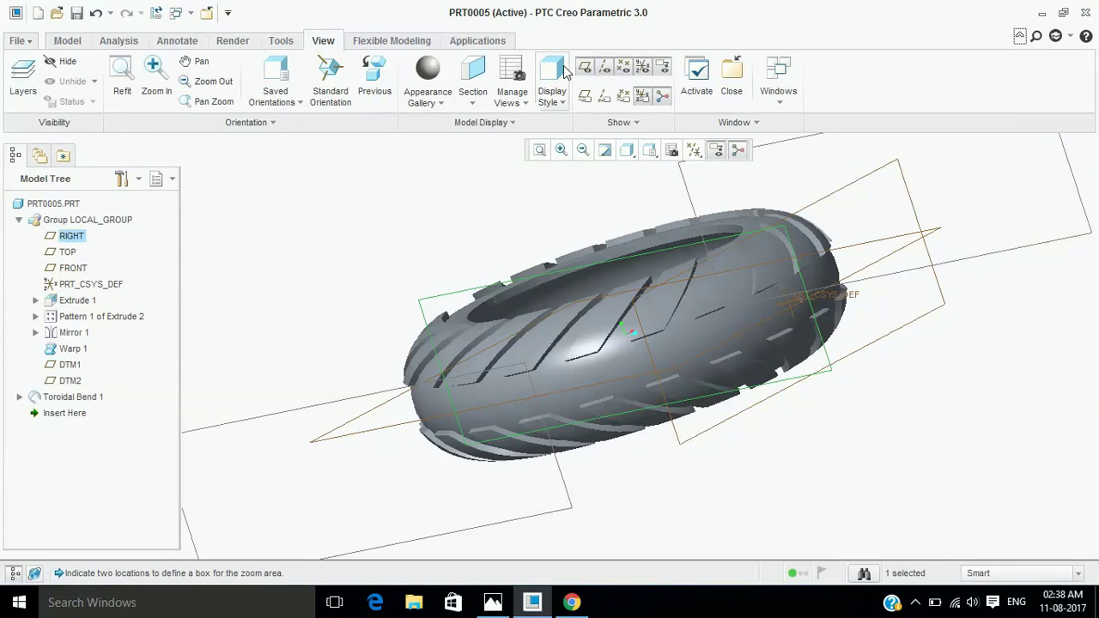
pyautogui.click(605, 67)
pyautogui.click(585, 67)
pyautogui.click(623, 67)
pyautogui.click(643, 67)
pyautogui.click(662, 67)
pyautogui.click(642, 96)
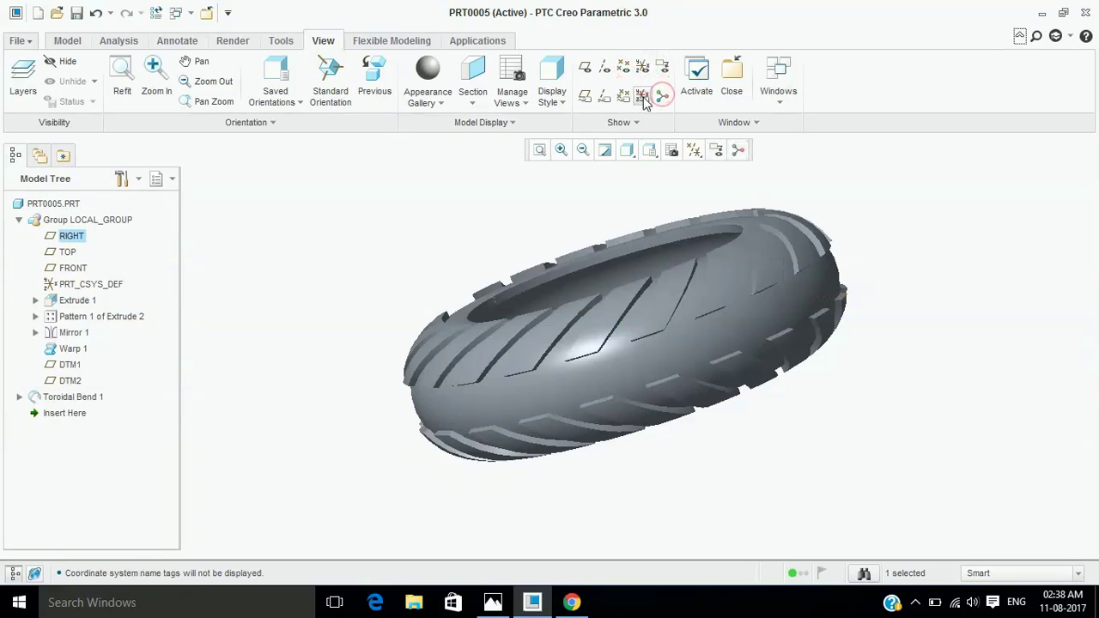
# Examine the finished tyre's tread and inner side from several angles.
pyautogui.moveTo(885, 243); pyautogui.dragTo(942, 248, button='middle')
pyautogui.moveTo(993, 327)
pyautogui.mouseDown(button='middle')
pyautogui.moveTo(968, 304)
pyautogui.moveTo(959, 329)
pyautogui.moveTo(950, 286)
pyautogui.moveTo(959, 328)
pyautogui.moveTo(977, 336)
pyautogui.moveTo(994, 297)
pyautogui.moveTo(947, 349)
pyautogui.moveTo(909, 347)
pyautogui.moveTo(864, 369)
pyautogui.mouseUp(button='middle')
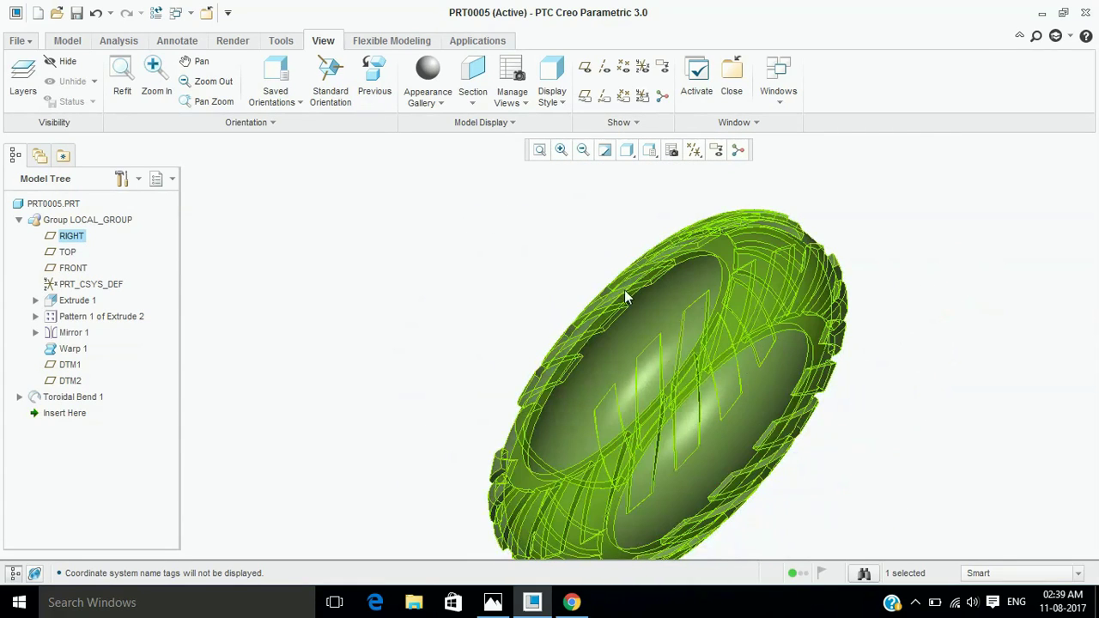
pyautogui.moveTo(905, 441)
pyautogui.mouseDown(button='middle')
pyautogui.moveTo(888, 409)
pyautogui.moveTo(912, 448)
pyautogui.moveTo(968, 461)
pyautogui.moveTo(986, 451)
pyautogui.moveTo(981, 461)
pyautogui.mouseUp(button='middle')
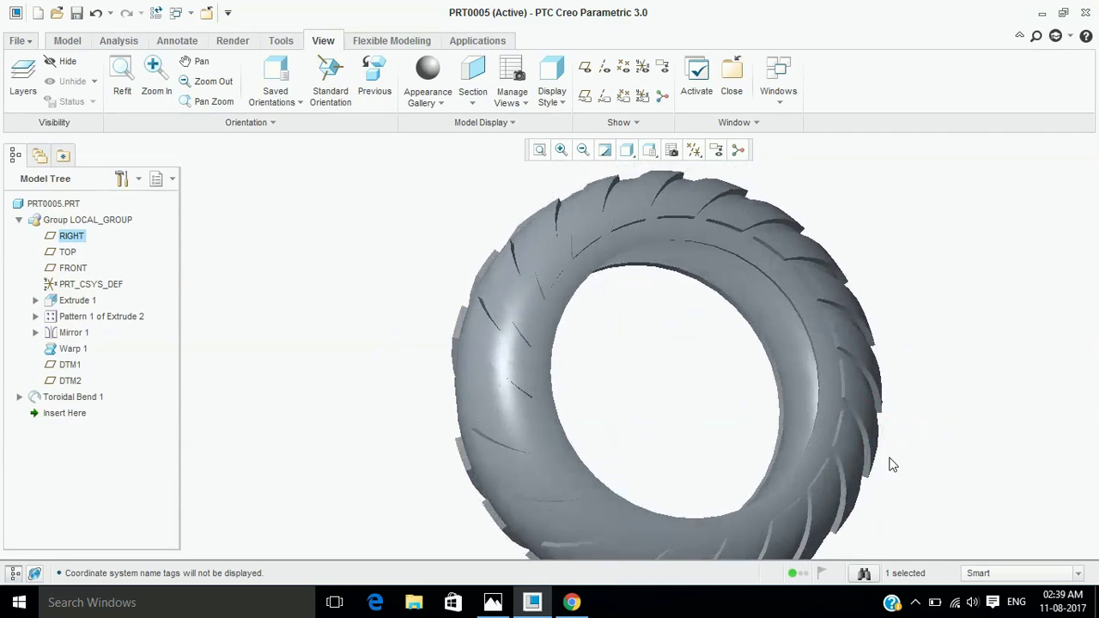
pyautogui.click(1087, 292)
pyautogui.moveTo(1087, 290)
pyautogui.mouseDown(button='middle')
pyautogui.moveTo(1032, 311)
pyautogui.moveTo(1034, 334)
pyautogui.mouseUp(button='middle')
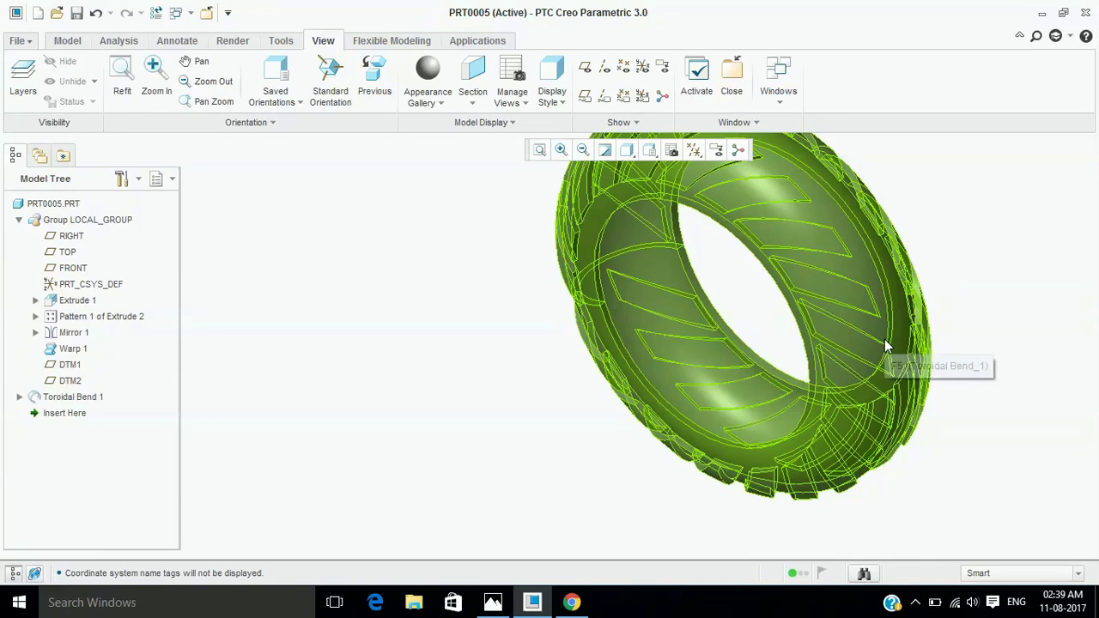
pyautogui.click(915, 602)
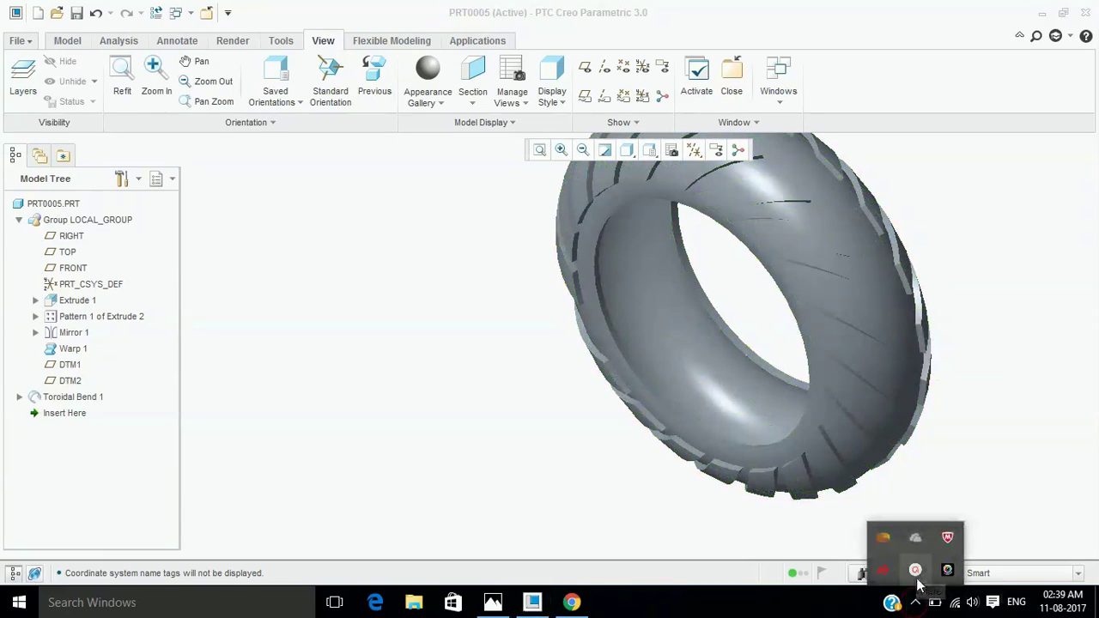
pyautogui.click(915, 569)
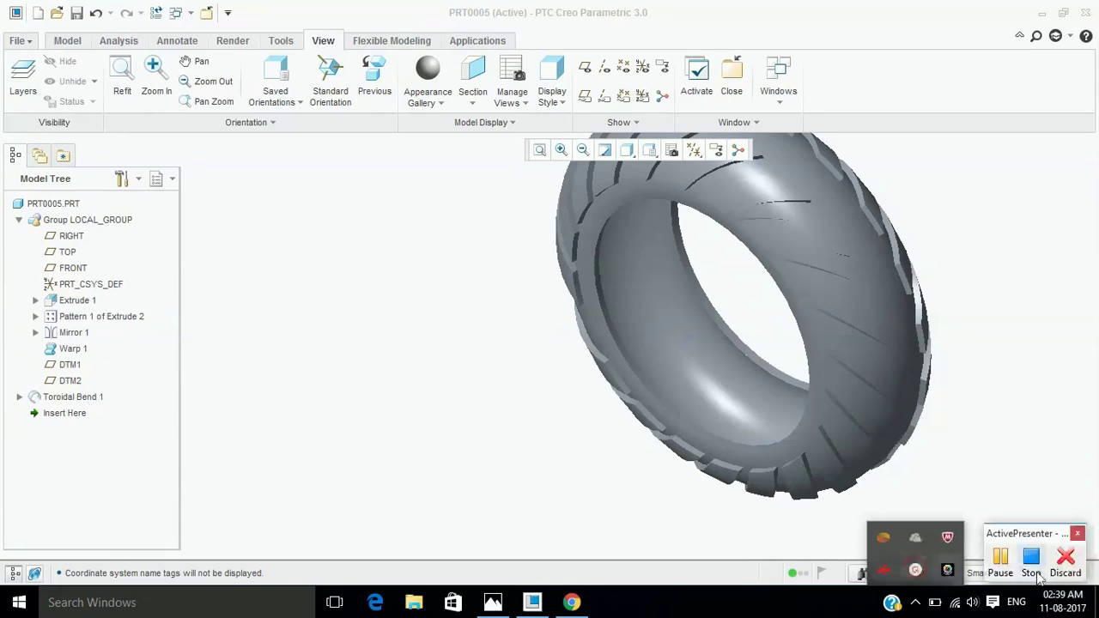